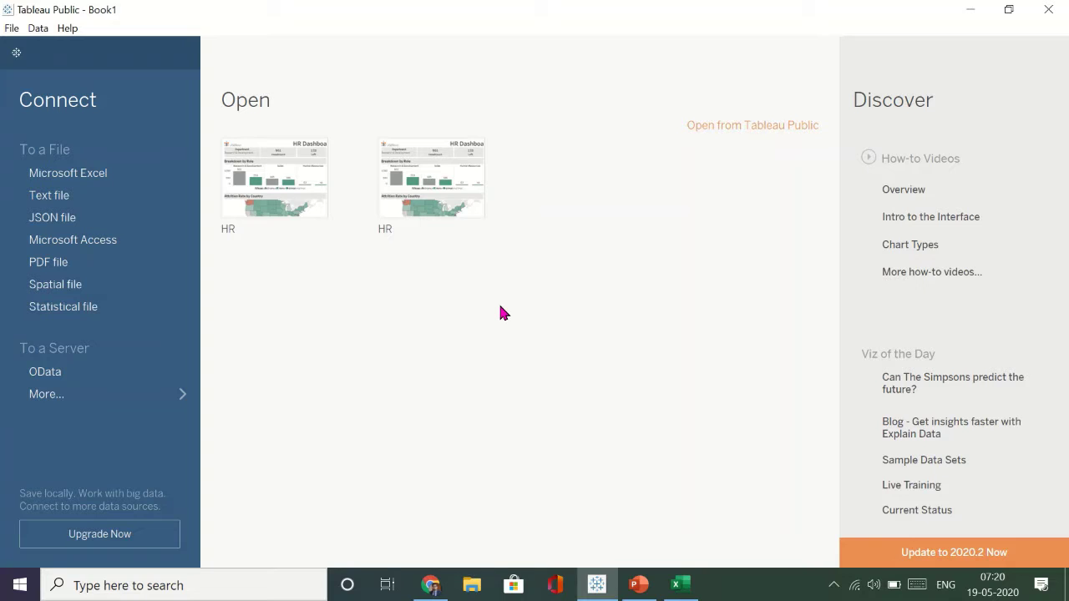
# Connect to the Microsoft Excel workbook SuperStore - Complete as the data source.
pyautogui.click(287, 350)
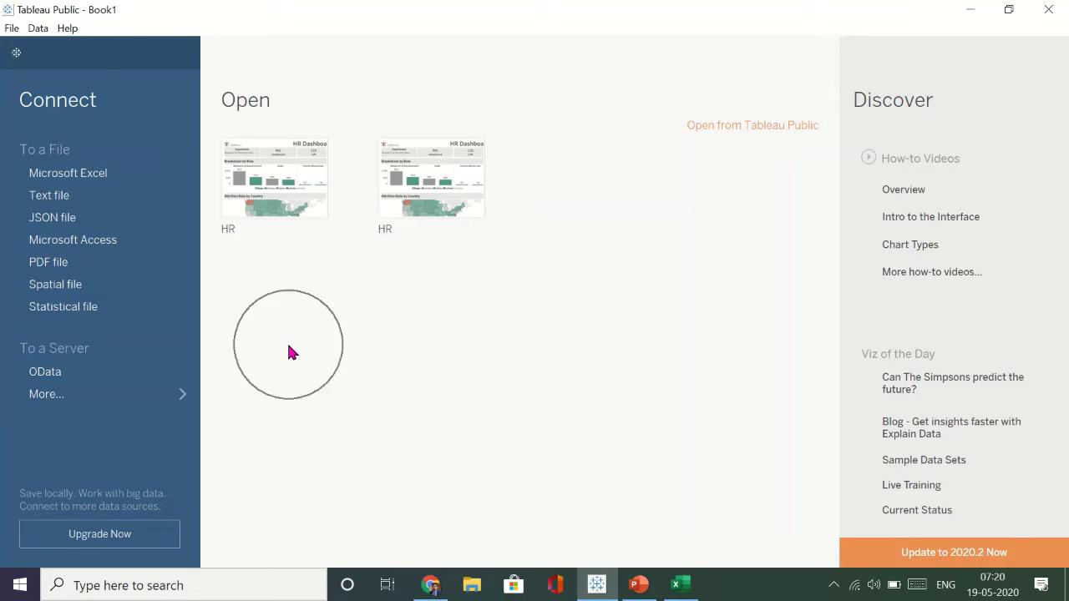
pyautogui.click(112, 175)
pyautogui.click(59, 101)
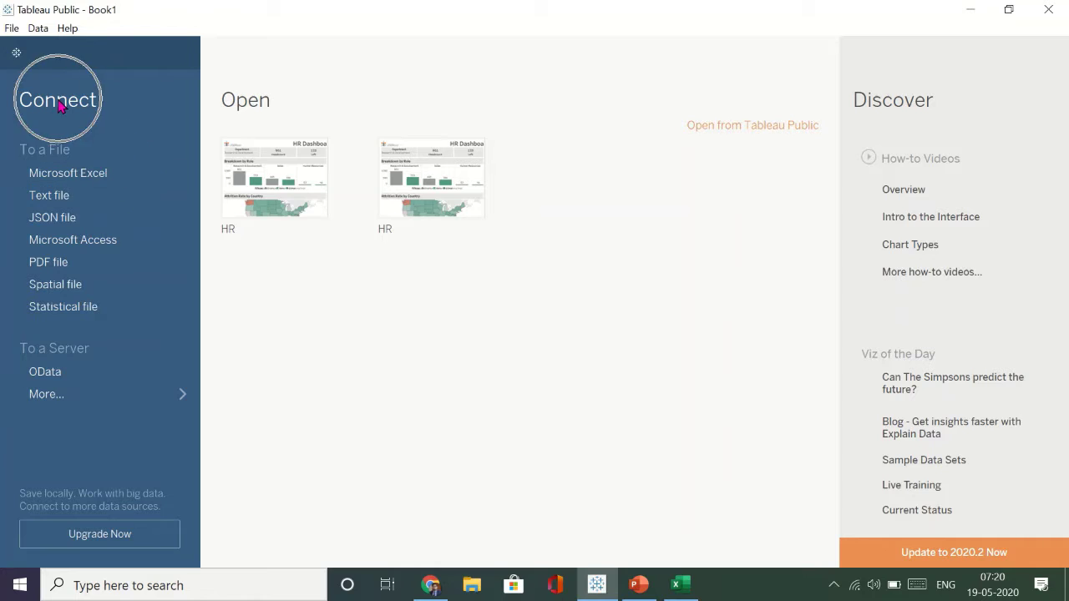
pyautogui.click(92, 182)
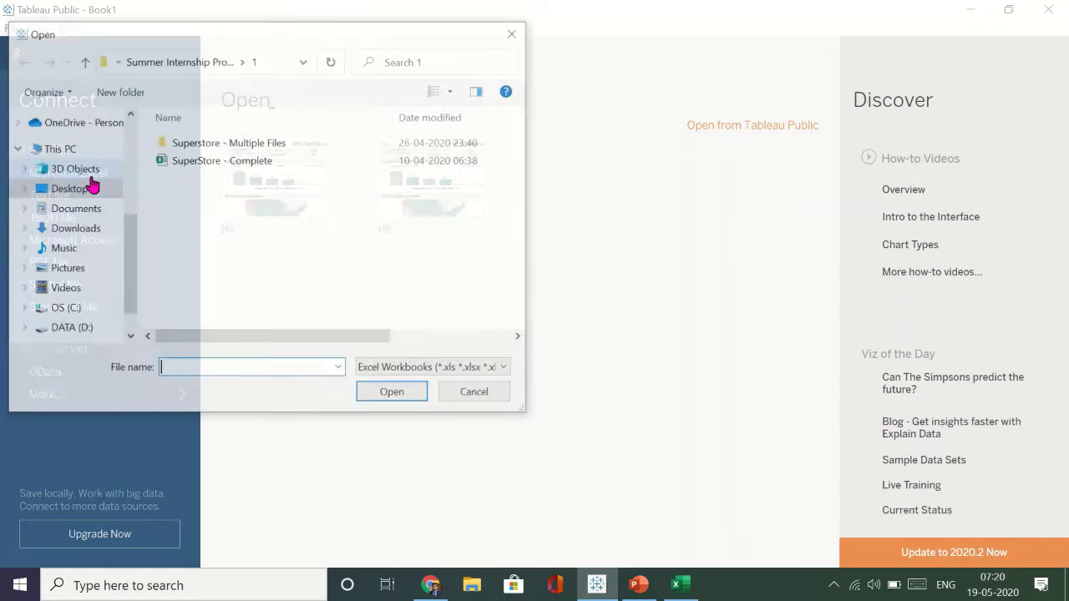
pyautogui.click(172, 167)
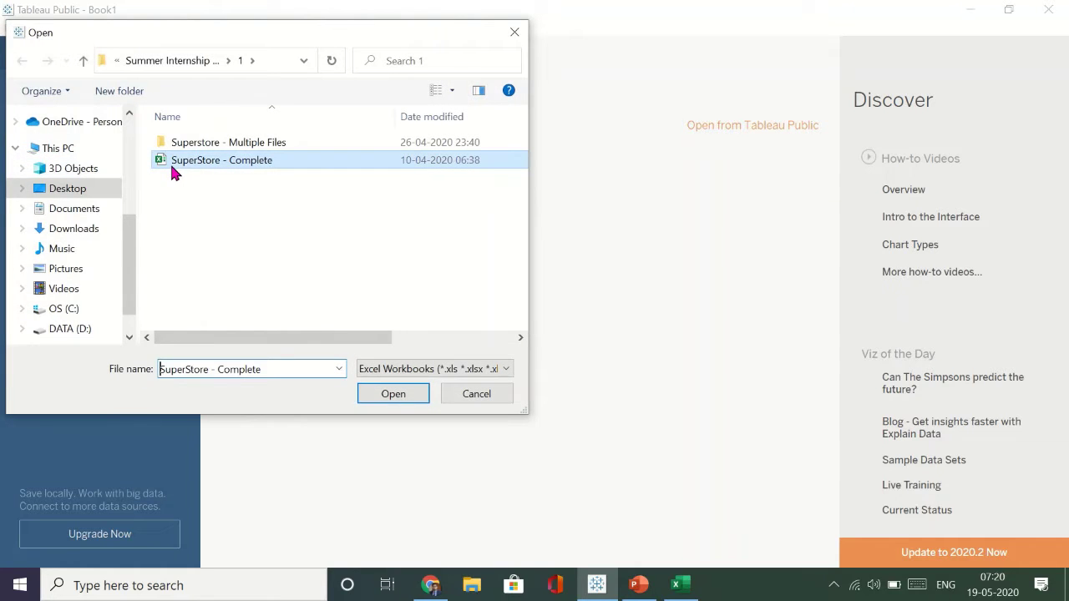
pyautogui.click(253, 159)
pyautogui.click(370, 387)
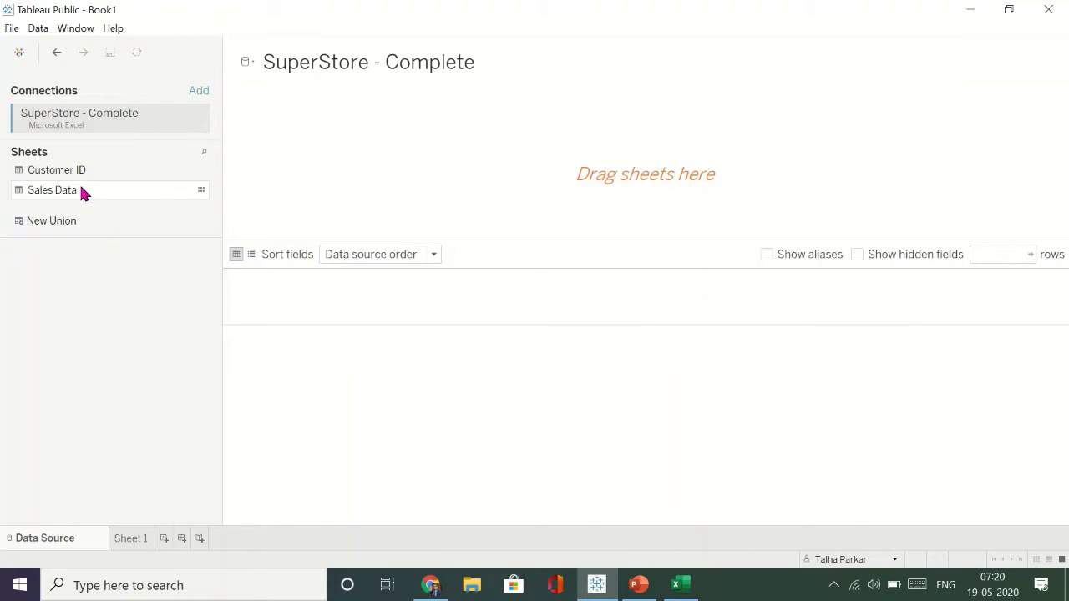
# Switch to Excel and examine the columns of the Sales Data and Customer ID sheets.
pyautogui.moveTo(81, 191)
pyautogui.mouseDown()
pyautogui.moveTo(114, 196)
pyautogui.moveTo(95, 193)
pyautogui.mouseUp()
pyautogui.click(76, 189)
pyautogui.click(69, 171)
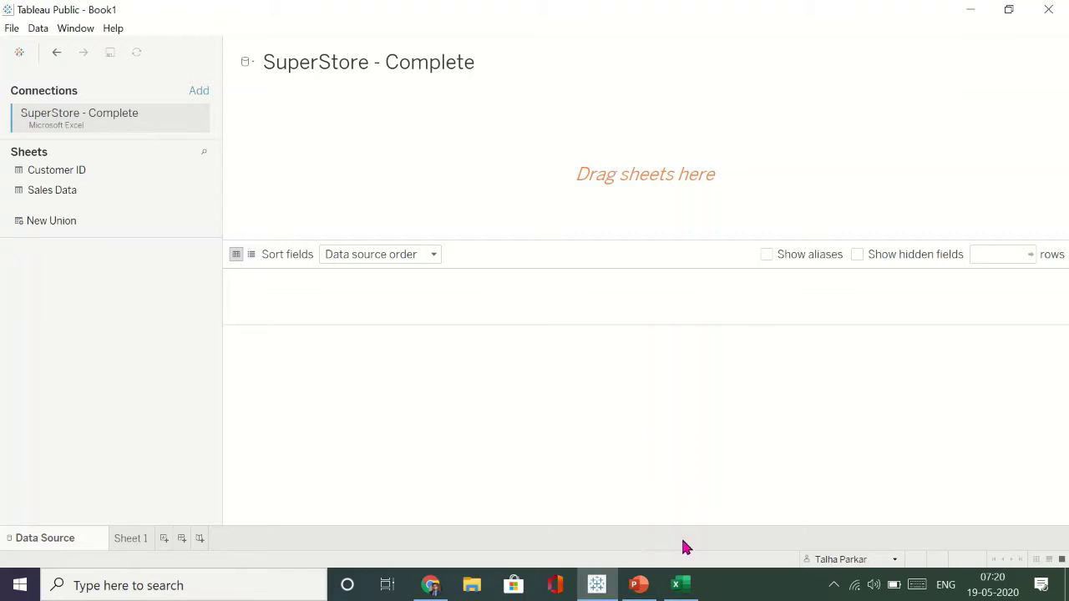
pyautogui.click(681, 584)
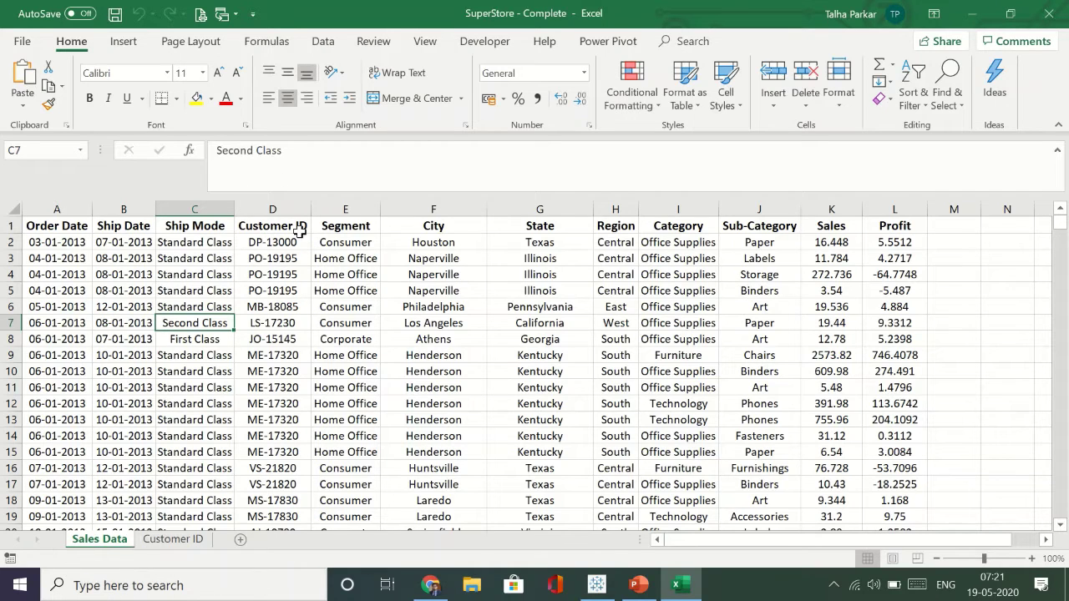
pyautogui.click(152, 540)
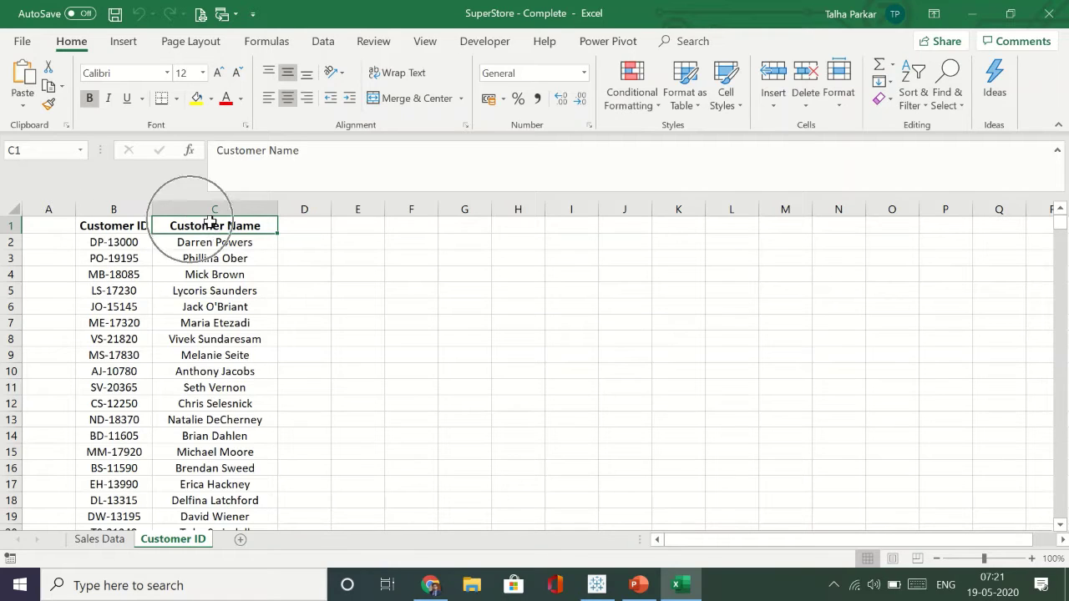
pyautogui.click(122, 540)
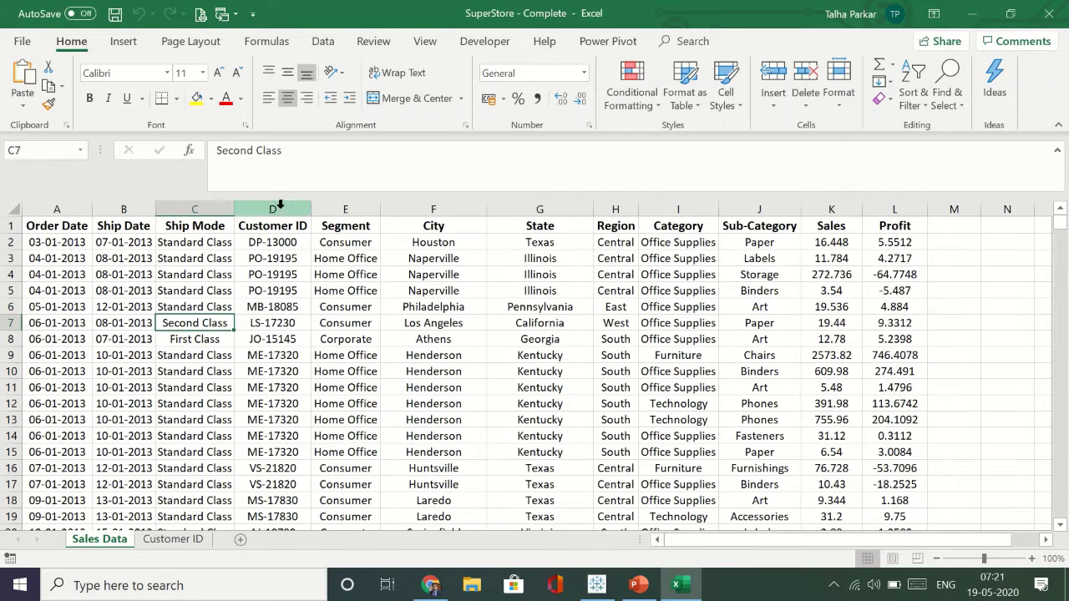
# Insert a column before Segment in the Sales Data sheet, head it Customer Name, and fit its width to the heading.
pyautogui.click(341, 212)
pyautogui.rightClick(342, 214)
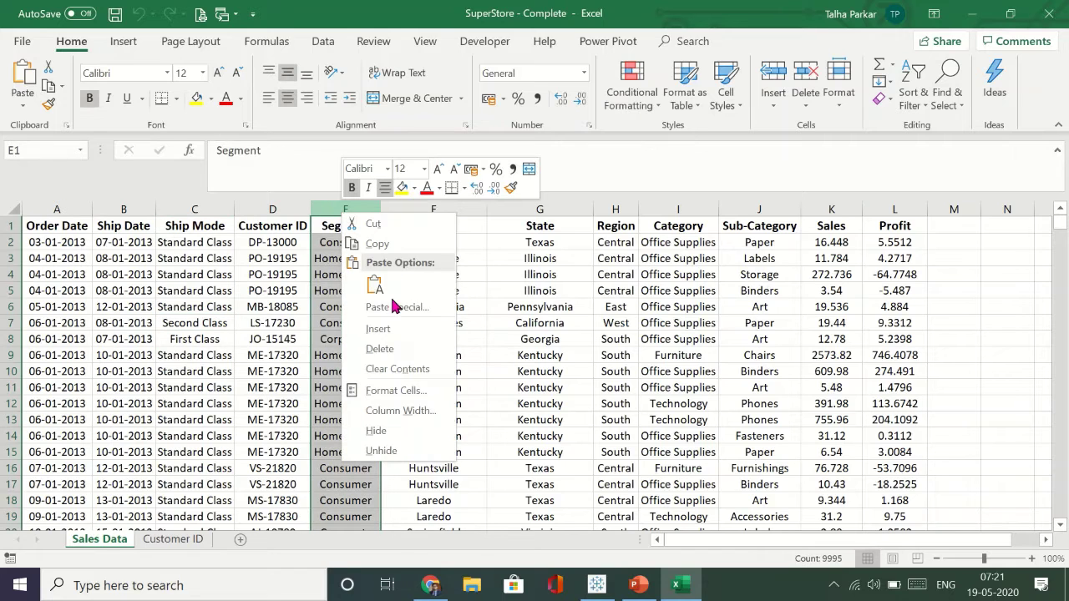
pyautogui.click(389, 331)
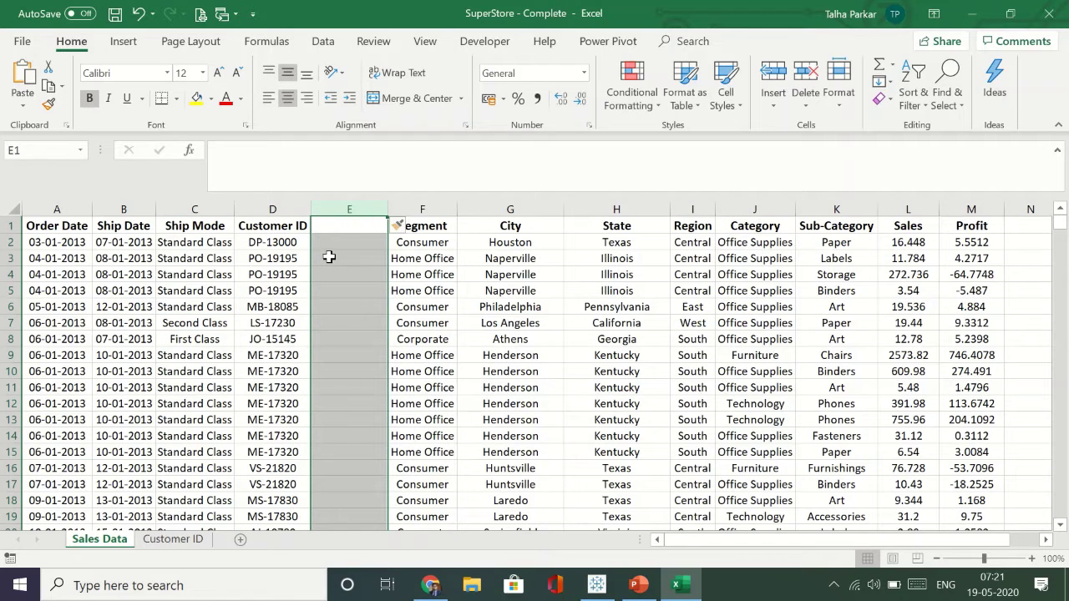
pyautogui.click(327, 227)
pyautogui.write('Cus')
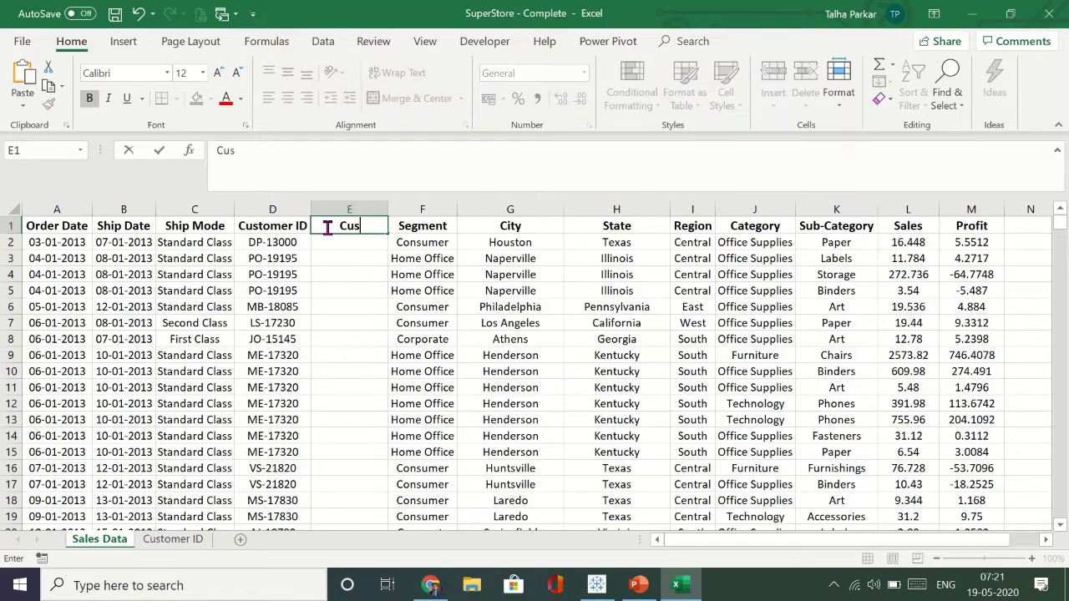
pyautogui.write('tomer Name')
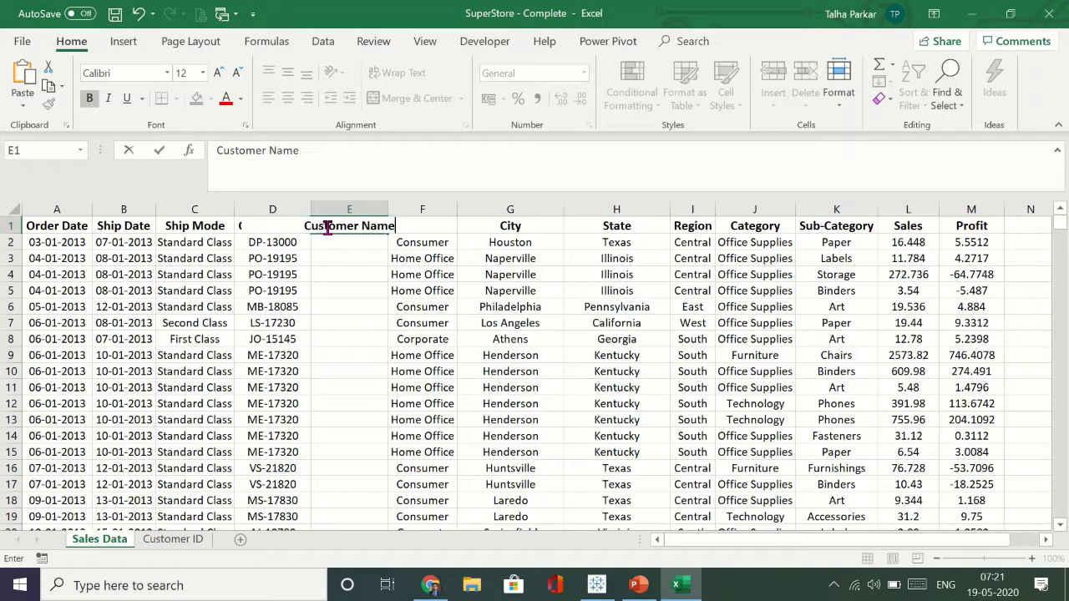
pyautogui.click(376, 302)
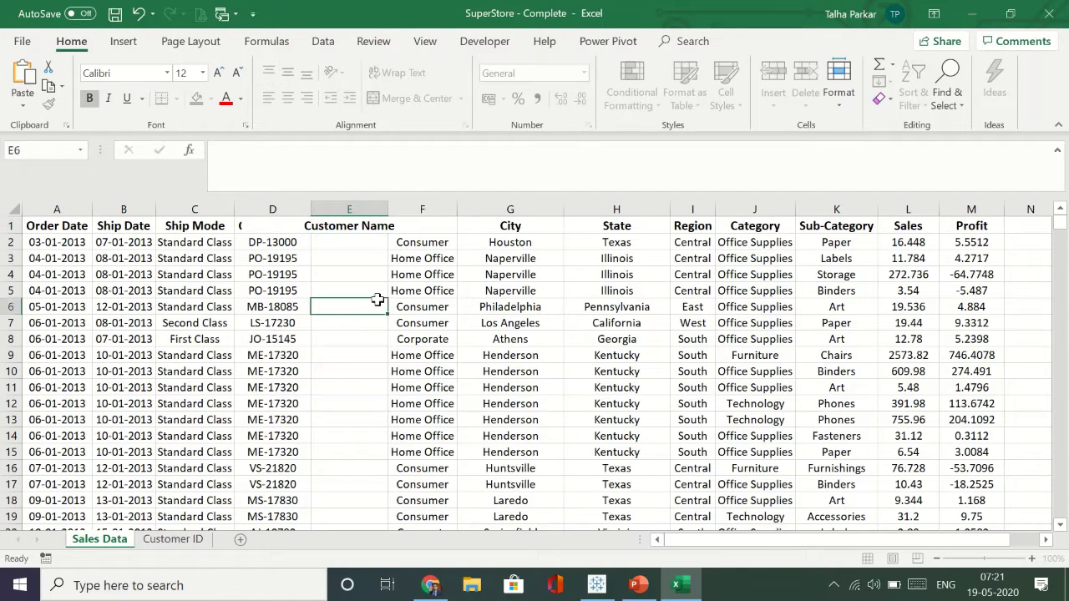
pyautogui.doubleClick(388, 208)
# Enter =VLOOKUP(D2,'Customer ID'!B:C,2,) in cell E2 to look up the customer name by Customer ID.
pyautogui.click(366, 241)
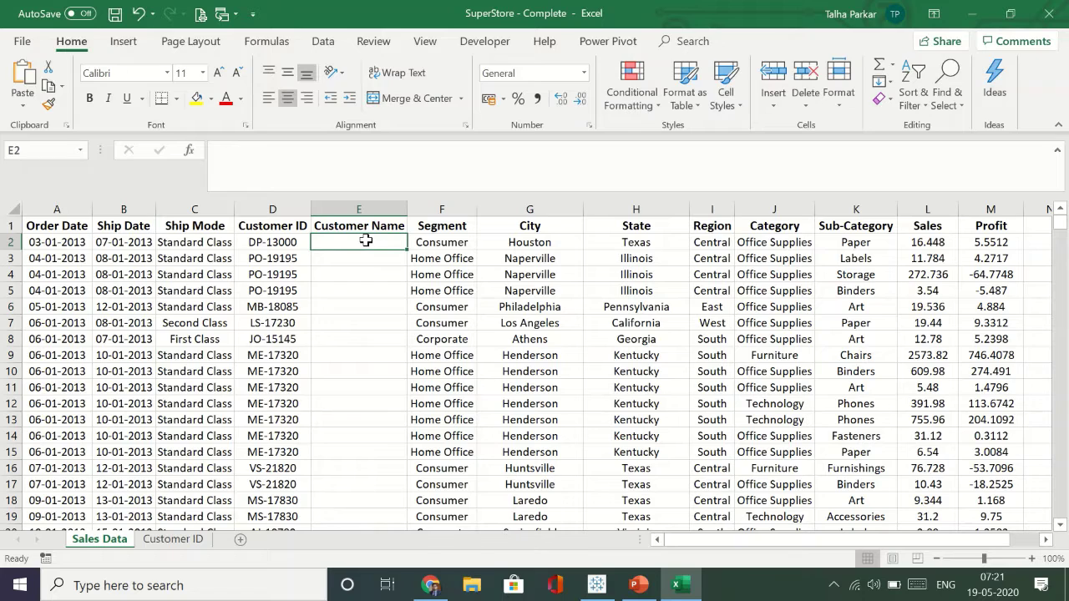
pyautogui.write('=vl')
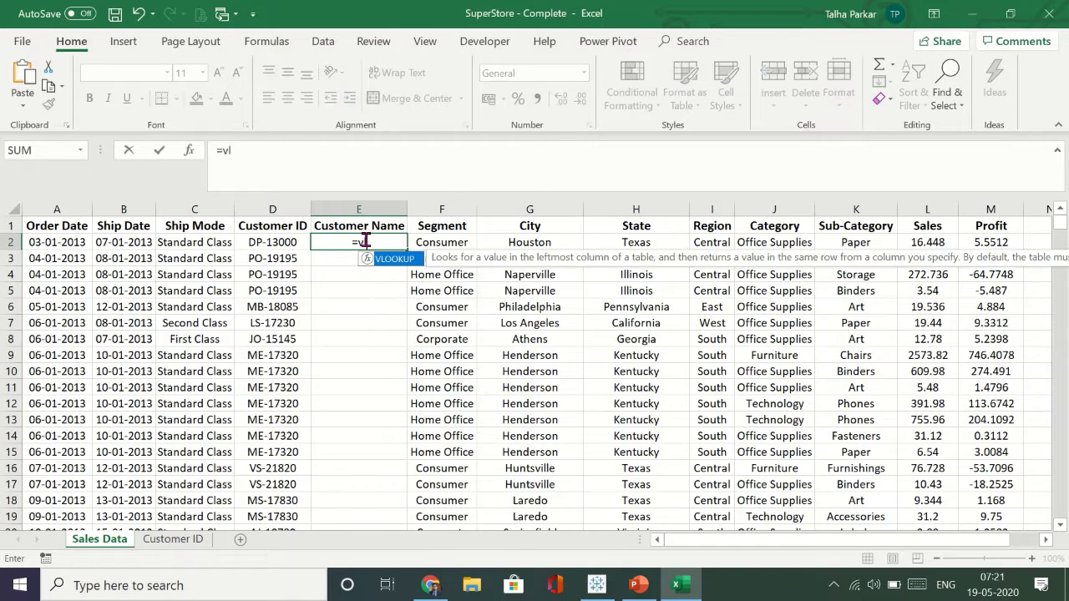
pyautogui.press('Tab')
pyautogui.press('Left')
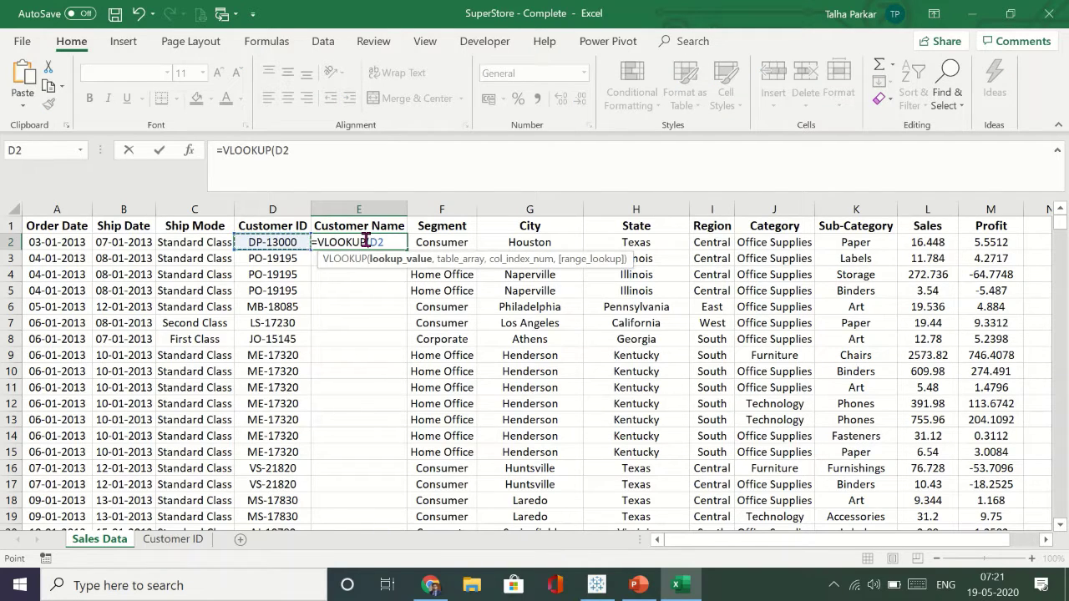
pyautogui.write(',')
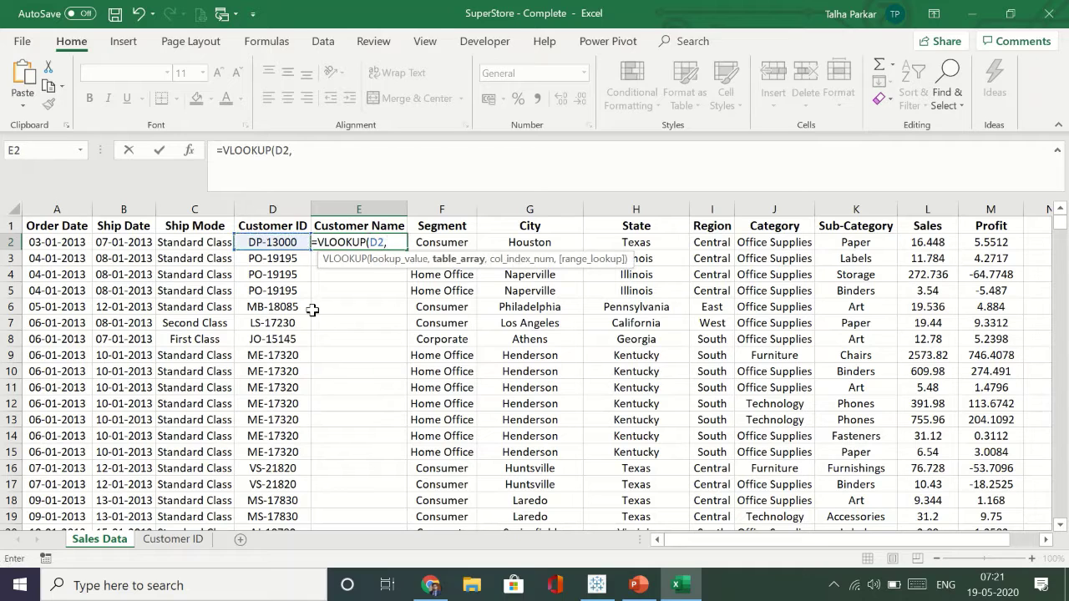
pyautogui.click(176, 539)
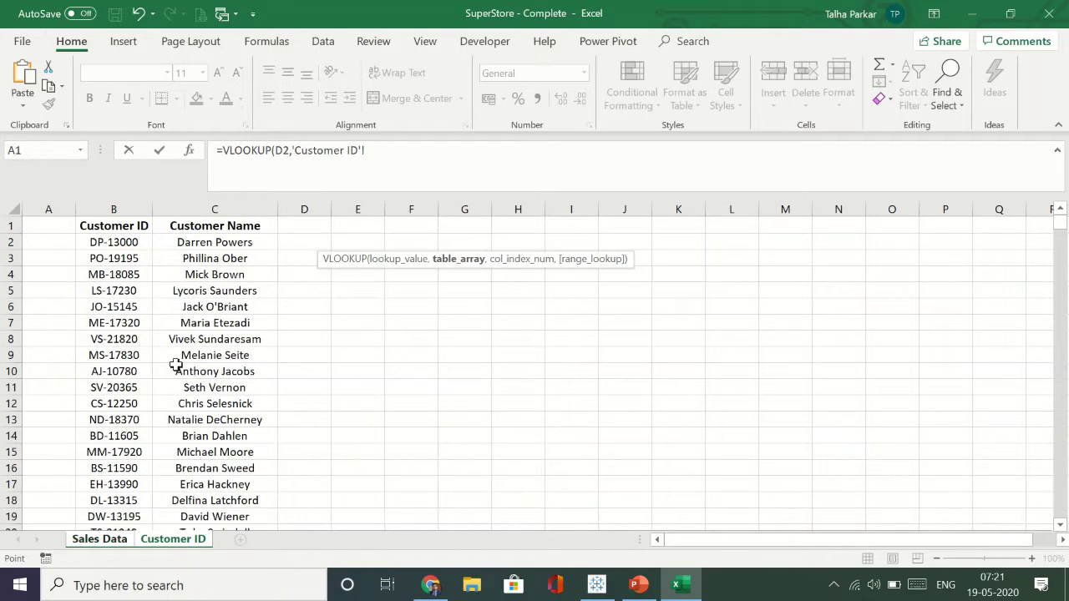
pyautogui.click(132, 210)
pyautogui.moveTo(132, 208); pyautogui.dragTo(214, 208)
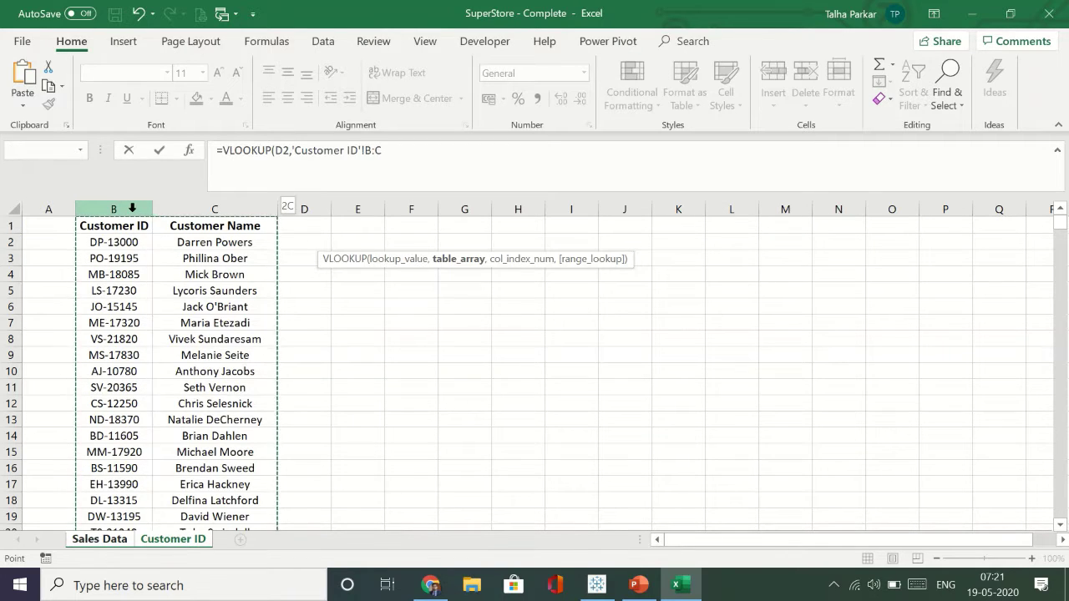
pyautogui.write(',')
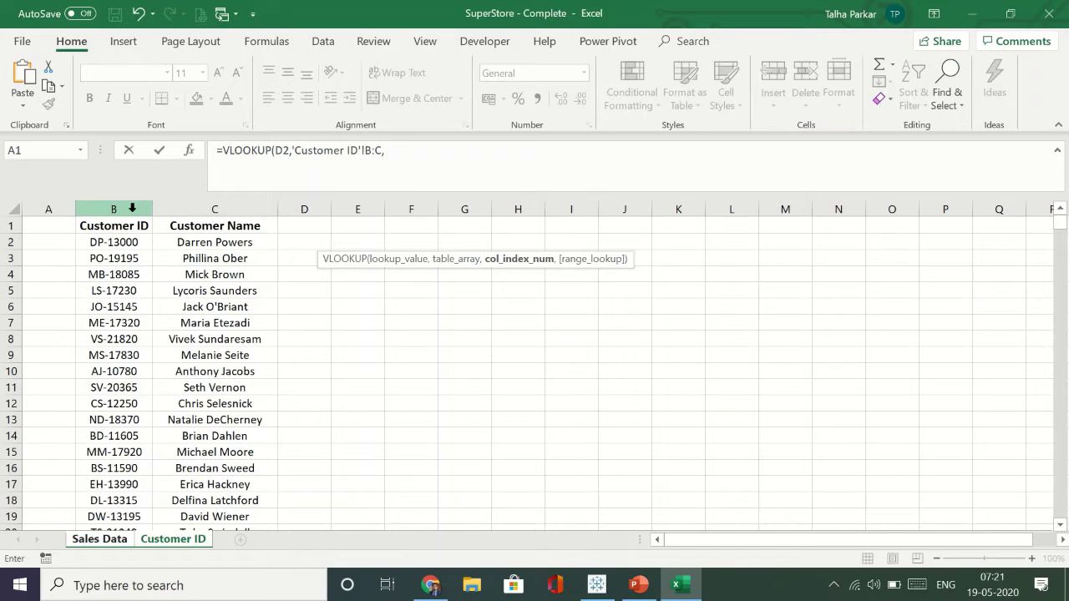
pyautogui.write('2,')
pyautogui.press('Down')
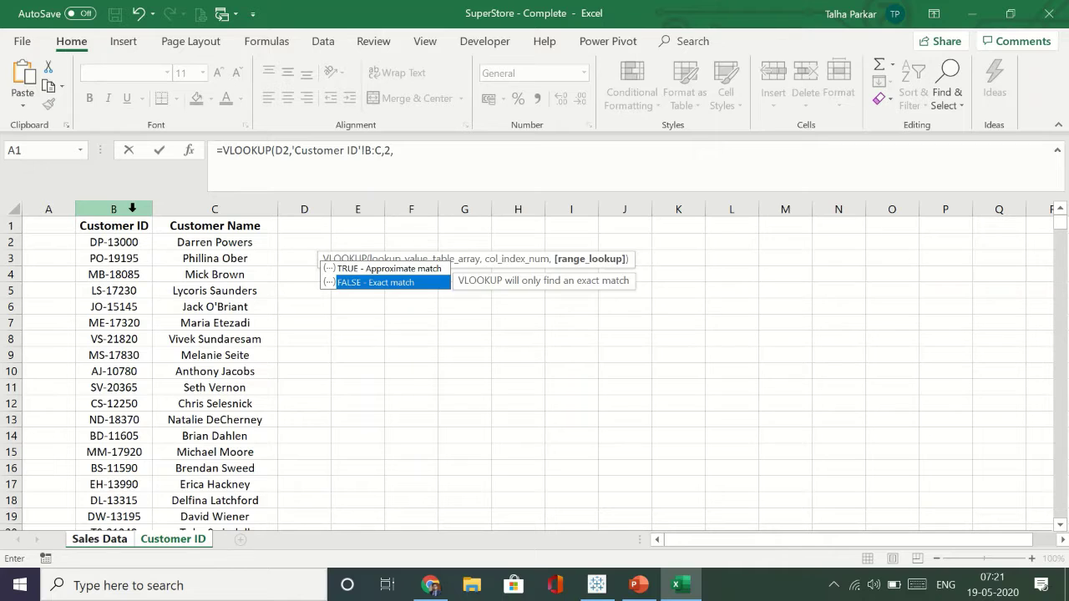
pyautogui.press('Up')
pyautogui.press('Down')
pyautogui.press('Tab')
pyautogui.press('Return')
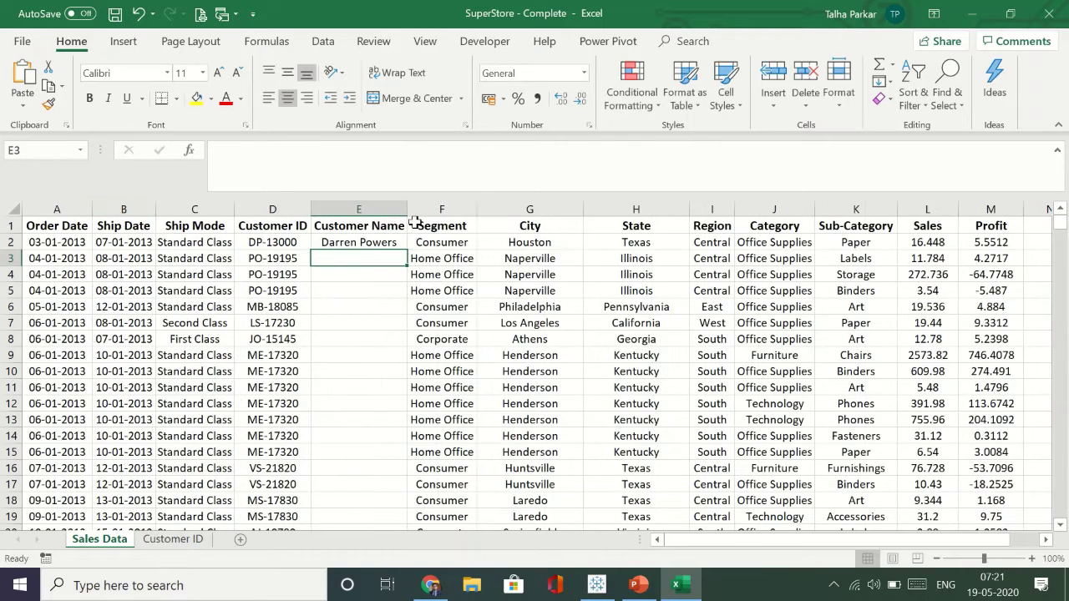
# Fill the VLOOKUP formula from E2 down the whole Customer Name column and check the filled rows.
pyautogui.click(389, 227)
pyautogui.click(393, 242)
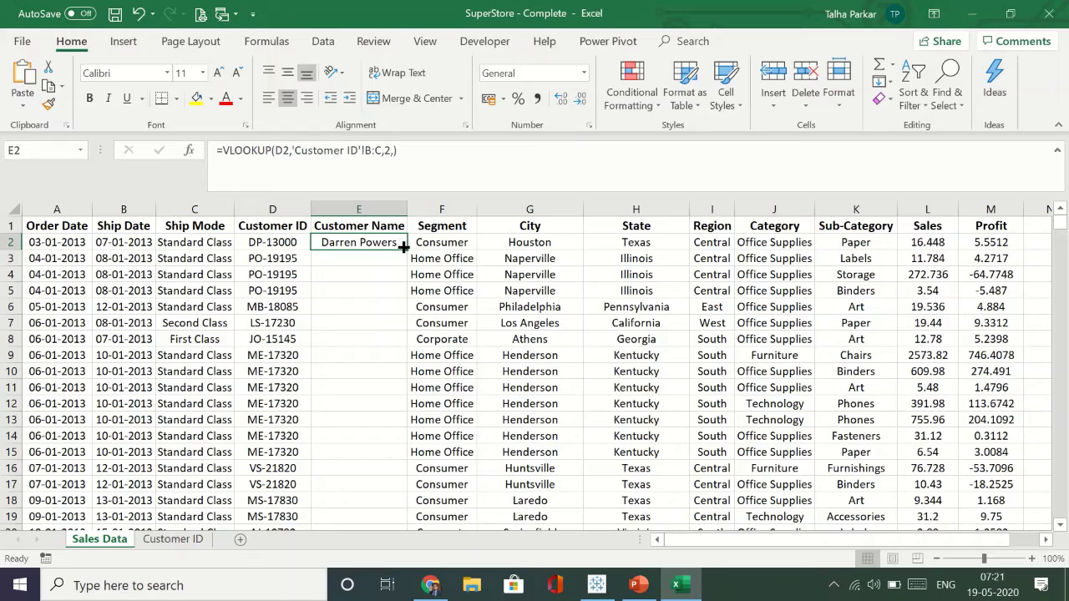
pyautogui.doubleClick(404, 247)
pyautogui.scroll(-10, 364, 406)
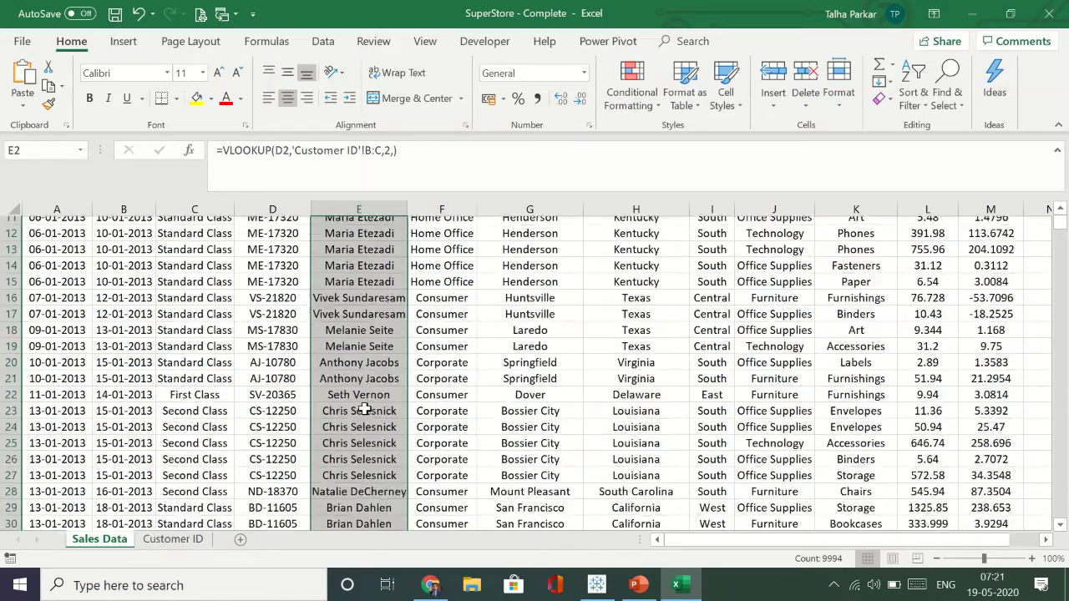
pyautogui.scroll(-15, 364, 406)
pyautogui.scroll(20, 364, 407)
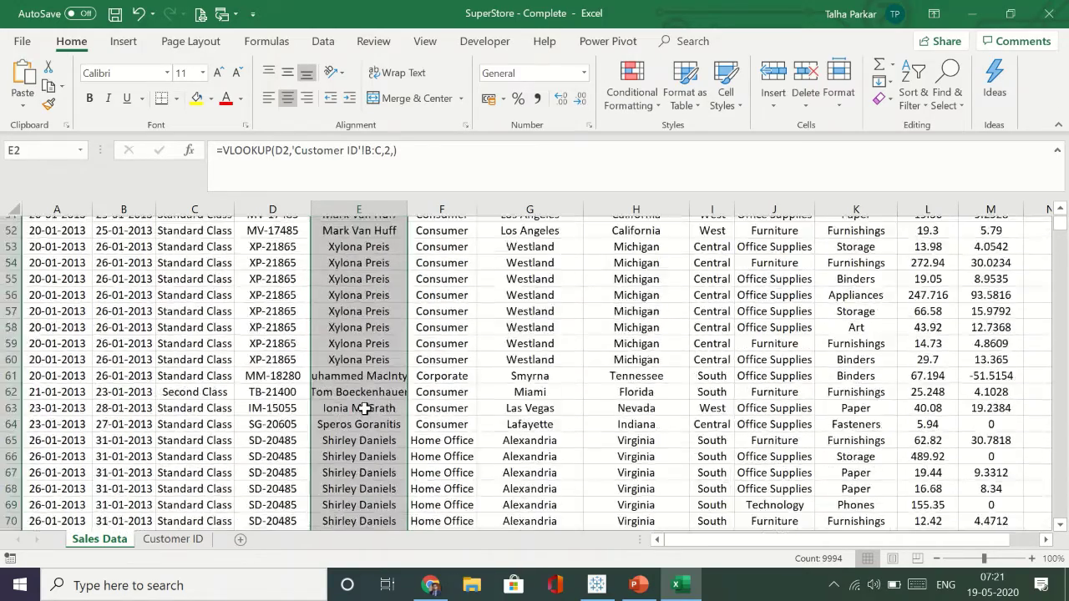
# Delete the Customer Name column from the Sales Data sheet and compare the sheet with Customer ID.
pyautogui.rightClick(365, 211)
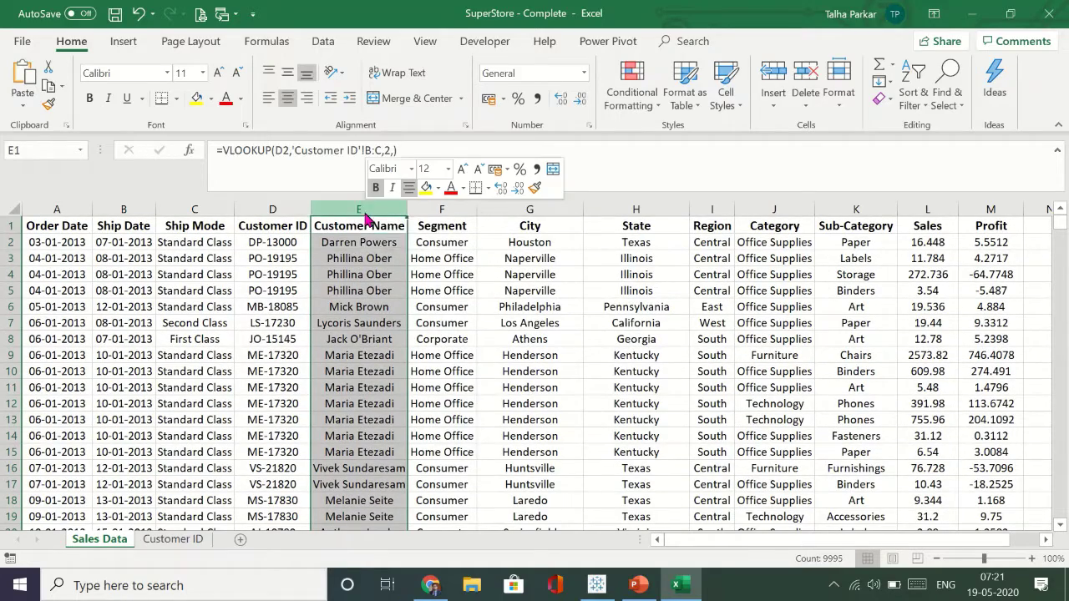
pyautogui.click(408, 349)
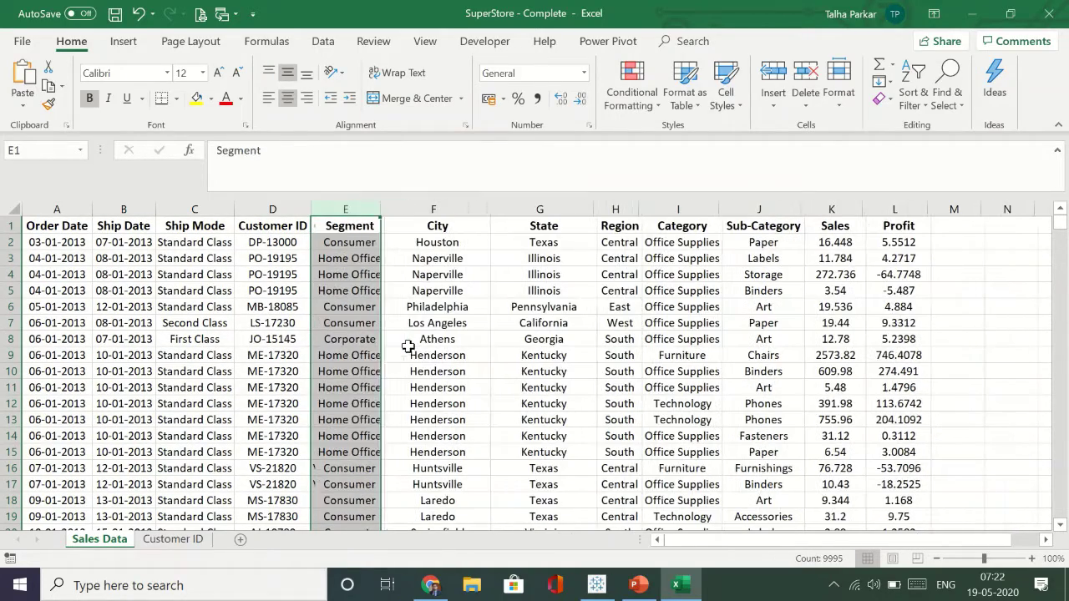
pyautogui.click(171, 539)
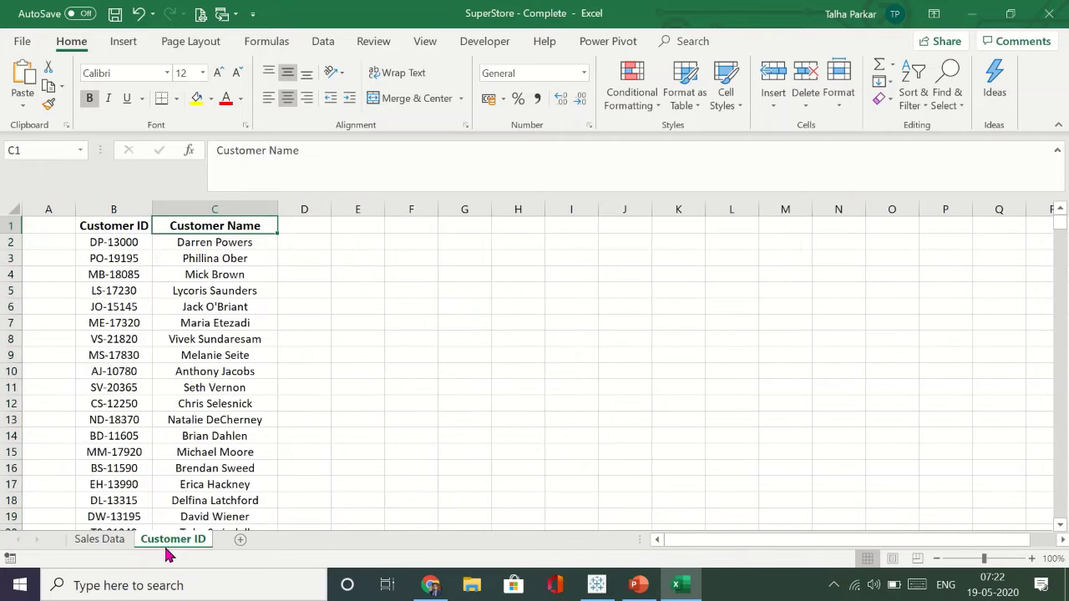
pyautogui.click(113, 541)
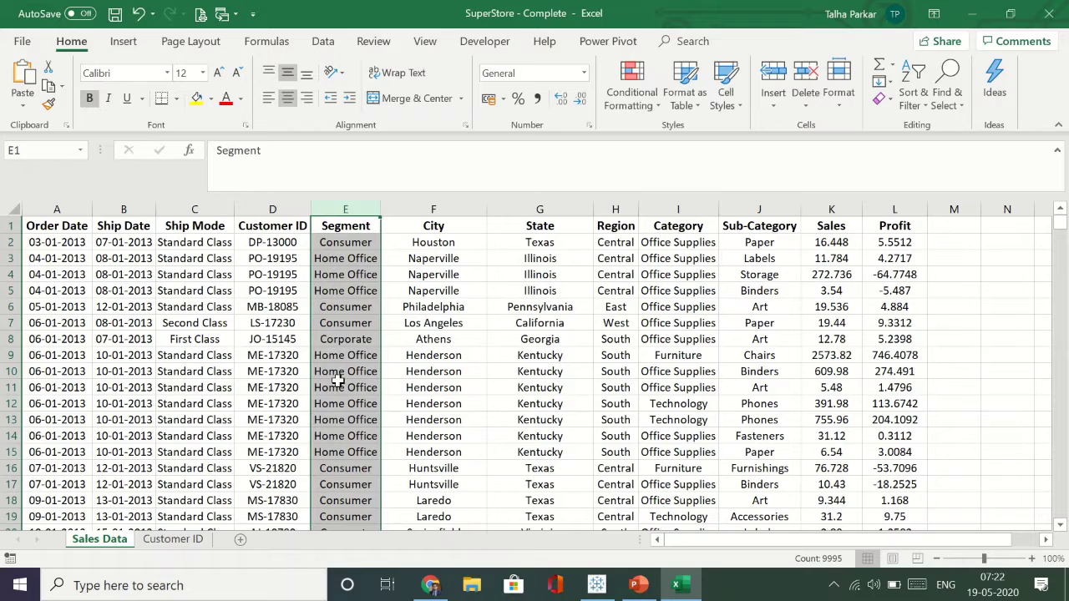
pyautogui.click(260, 290)
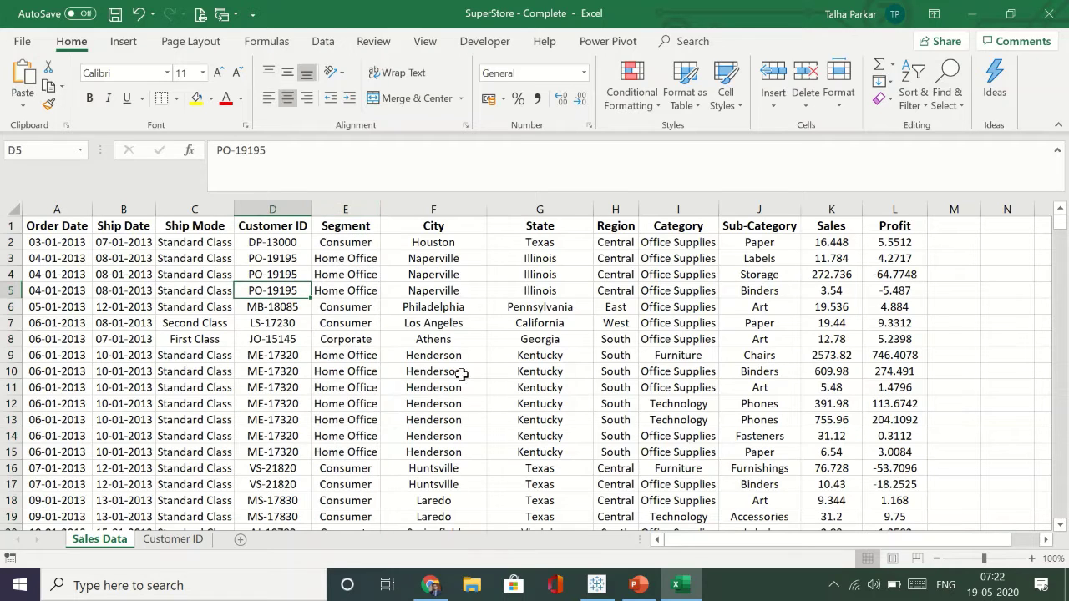
# Switch to Tableau Public, add the Sales Data sheet to the data source canvas, and join the Customer ID sheet to it.
pyautogui.click(596, 585)
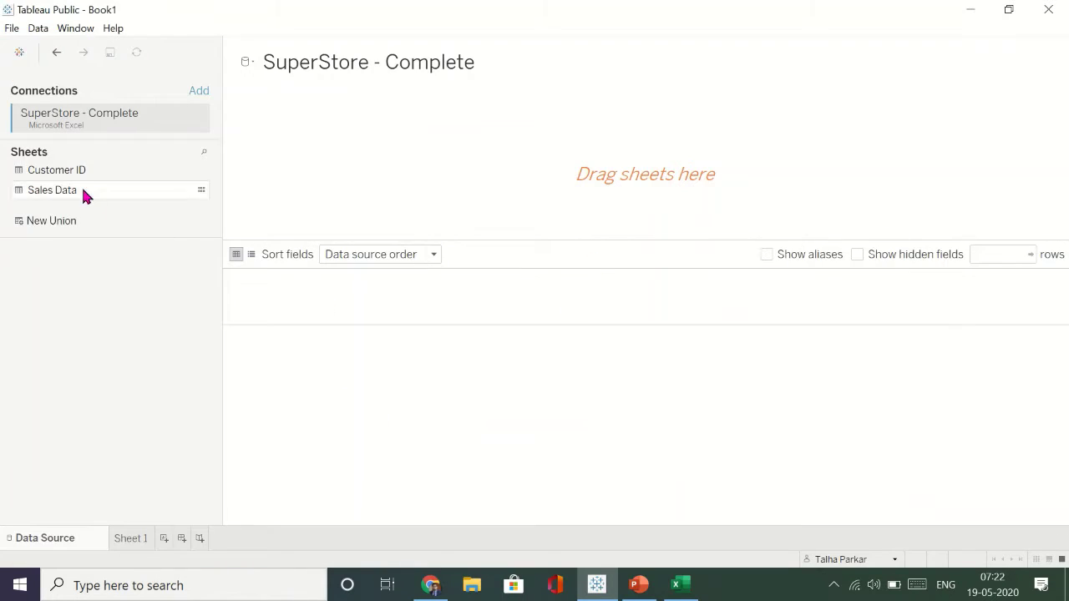
pyautogui.moveTo(75, 194); pyautogui.dragTo(357, 158)
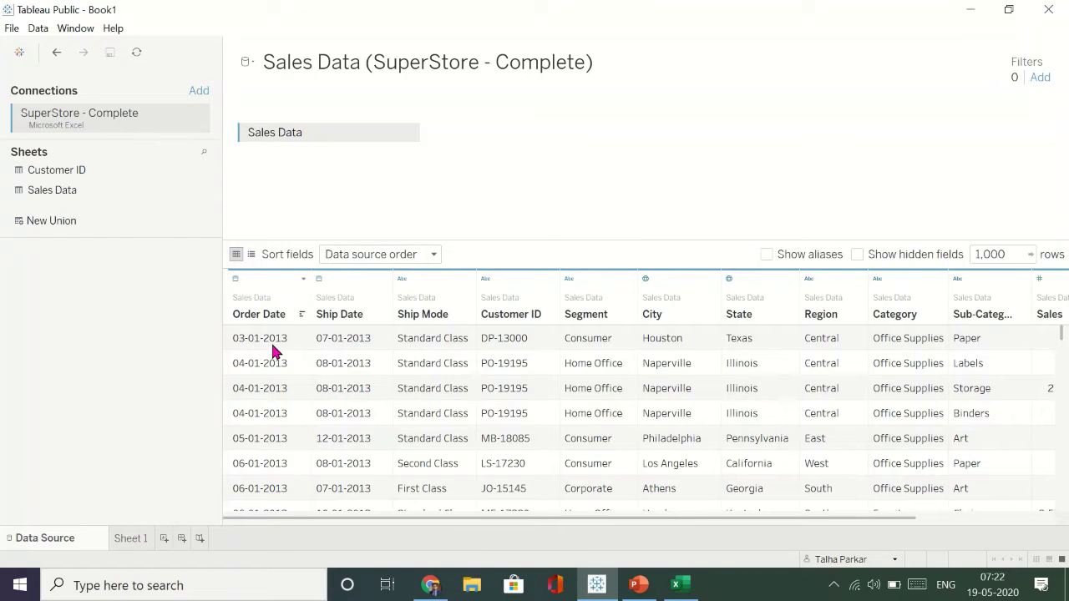
pyautogui.hscroll(2, 589, 353)
pyautogui.hscroll(-2, 589, 353)
pyautogui.moveTo(61, 172); pyautogui.dragTo(560, 159)
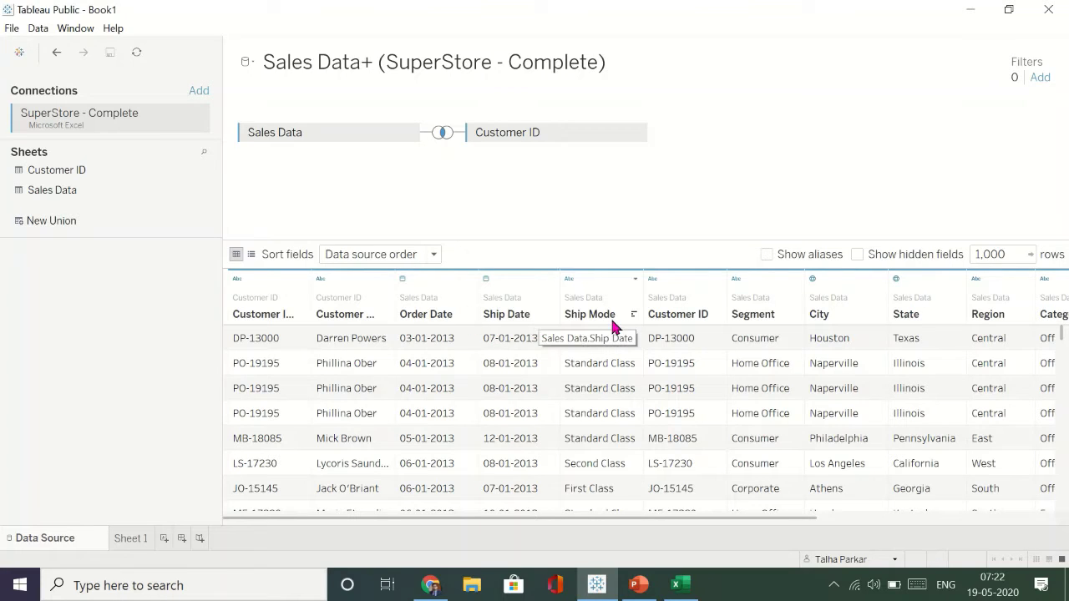
# Hide the duplicate Customer ID field that comes from Sales Data and check the remaining columns of the joined data.
pyautogui.rightClick(669, 318)
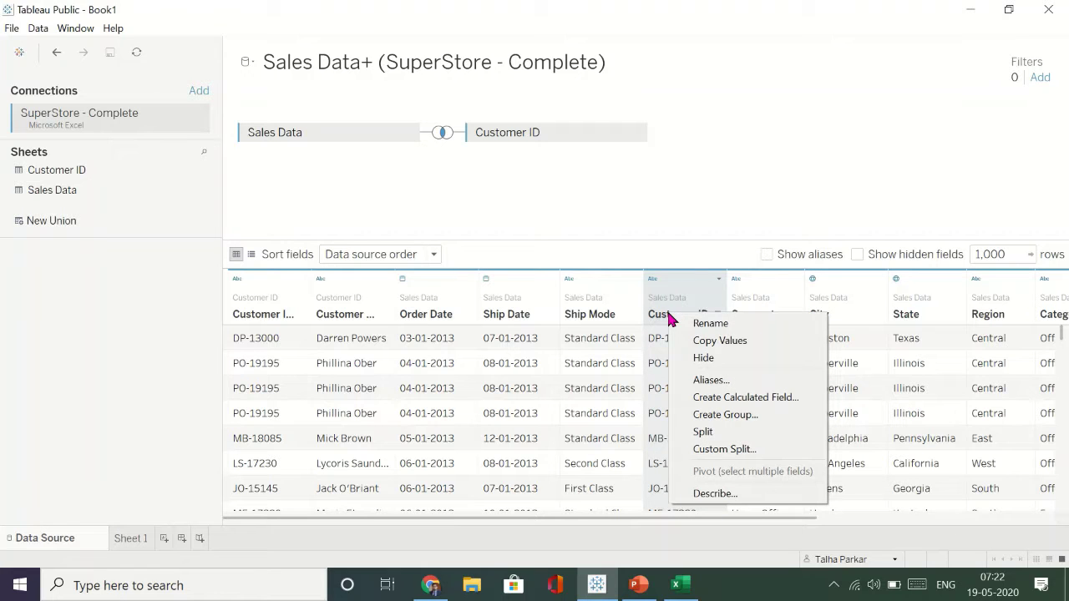
pyautogui.click(699, 357)
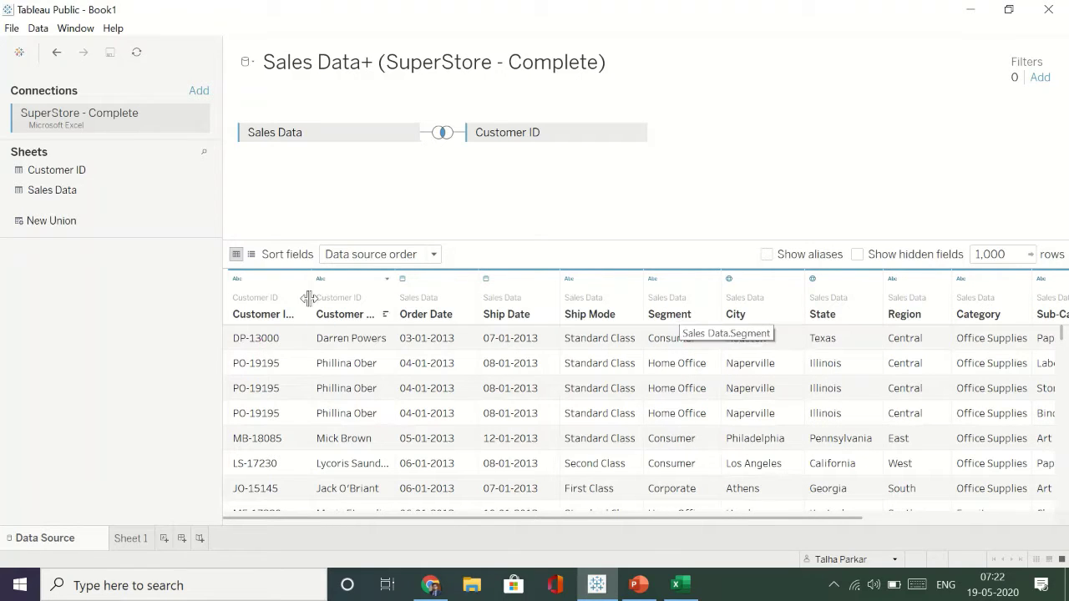
pyautogui.hscroll(3, 609, 392)
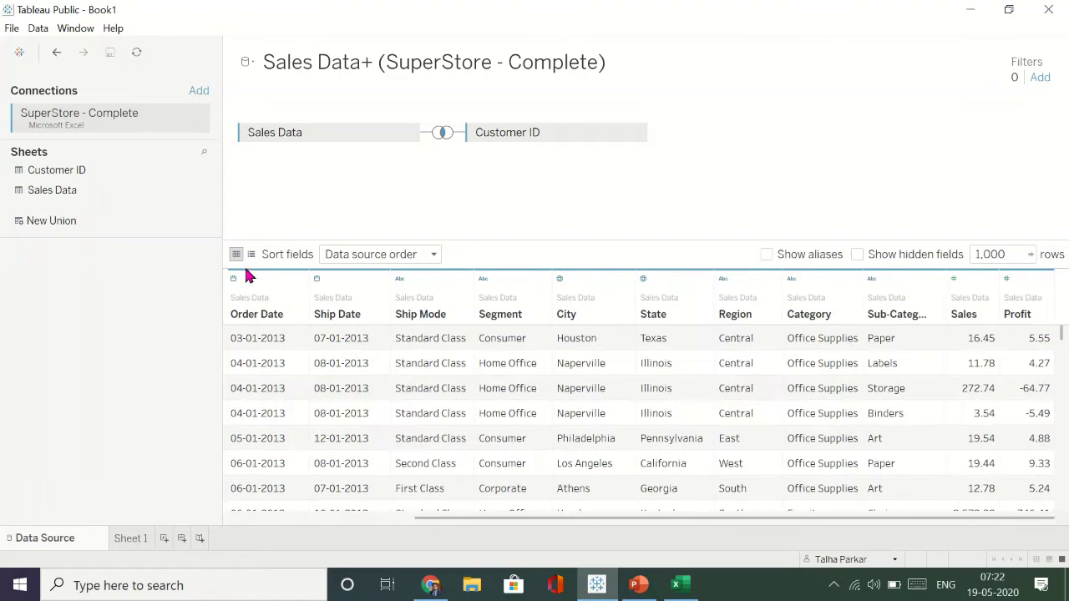
pyautogui.hscroll(-3, 334, 346)
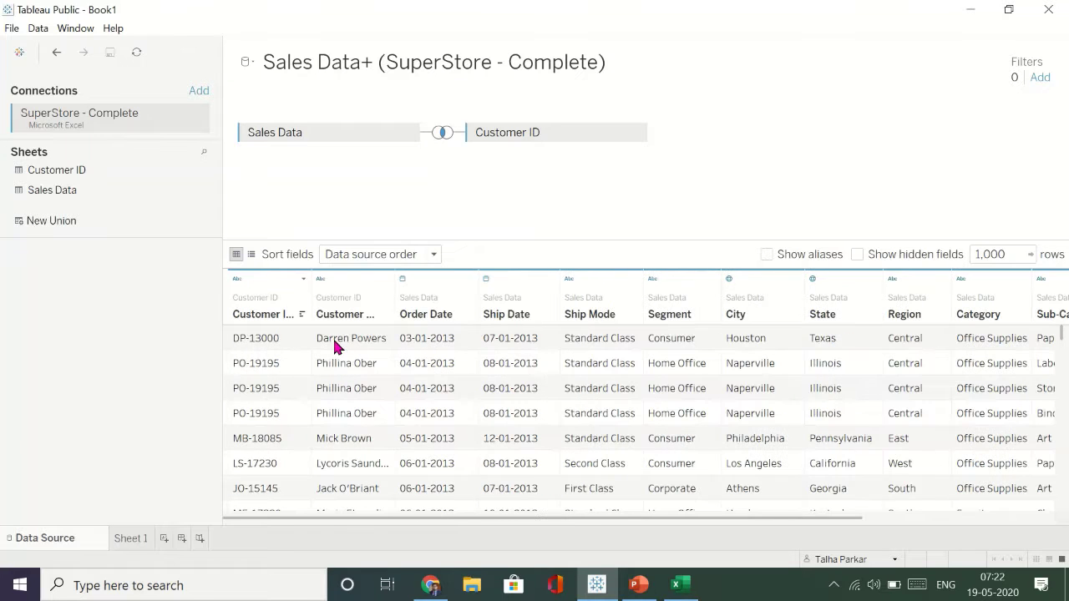
# On Sheet 1, plot Sales by Region as a horizontal bar chart and make the bars thicker.
pyautogui.click(134, 541)
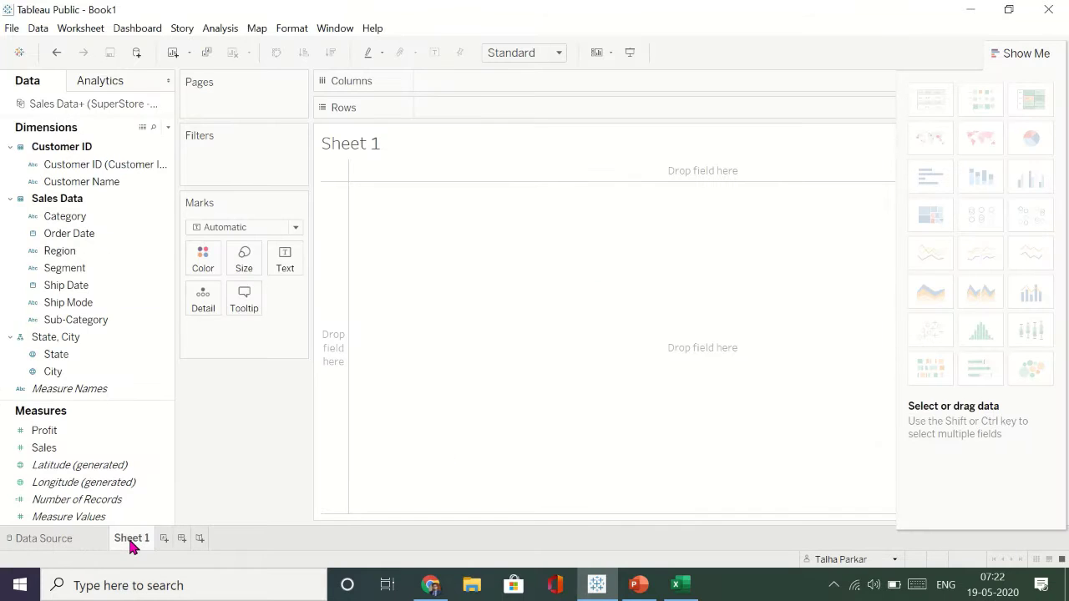
pyautogui.click(478, 263)
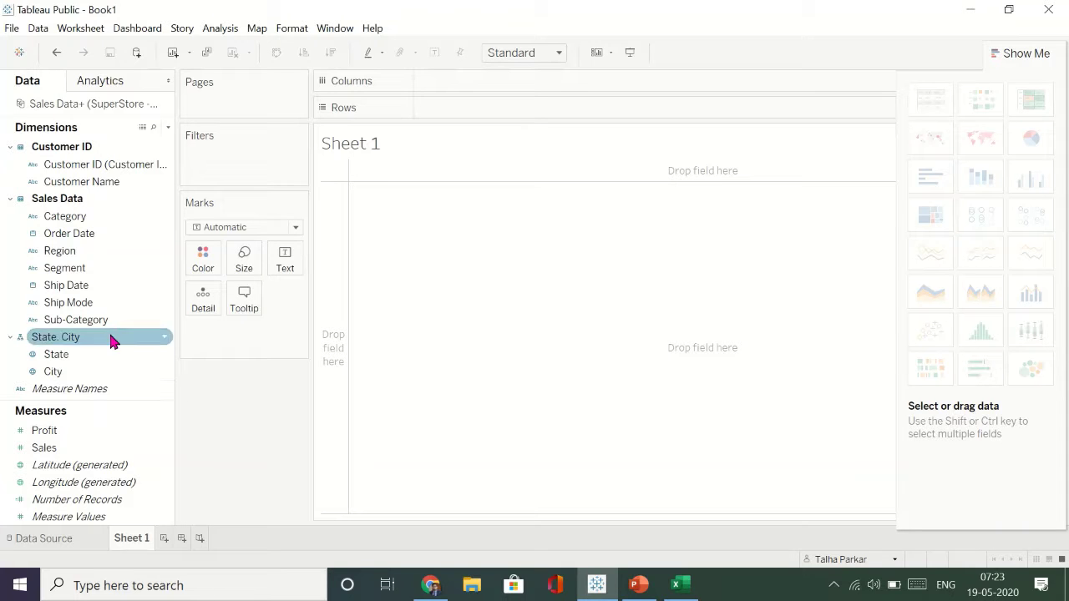
pyautogui.moveTo(59, 448); pyautogui.dragTo(383, 250)
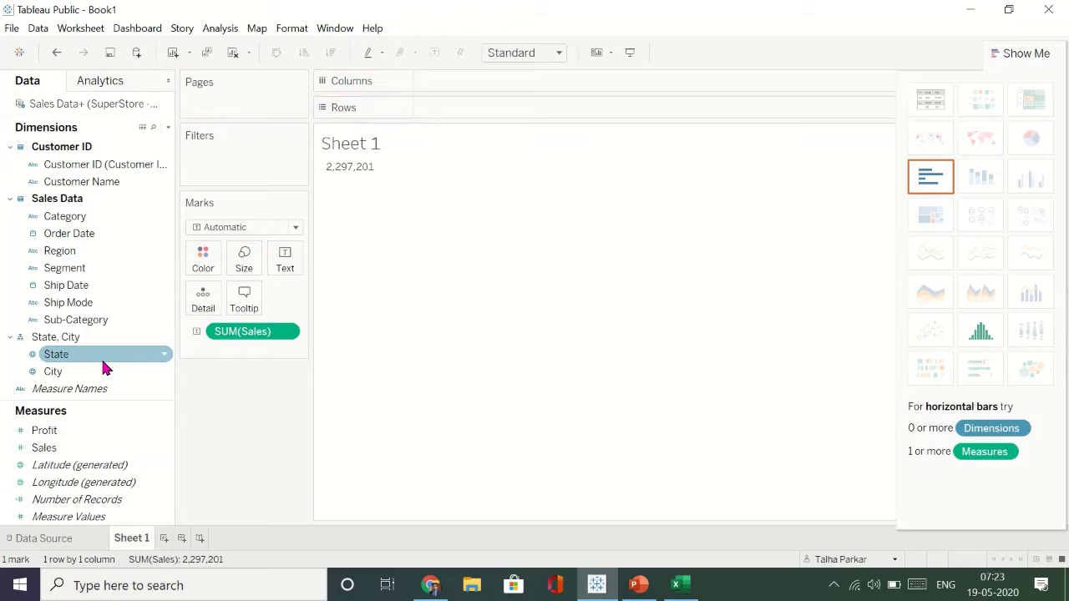
pyautogui.moveTo(63, 262); pyautogui.dragTo(484, 258)
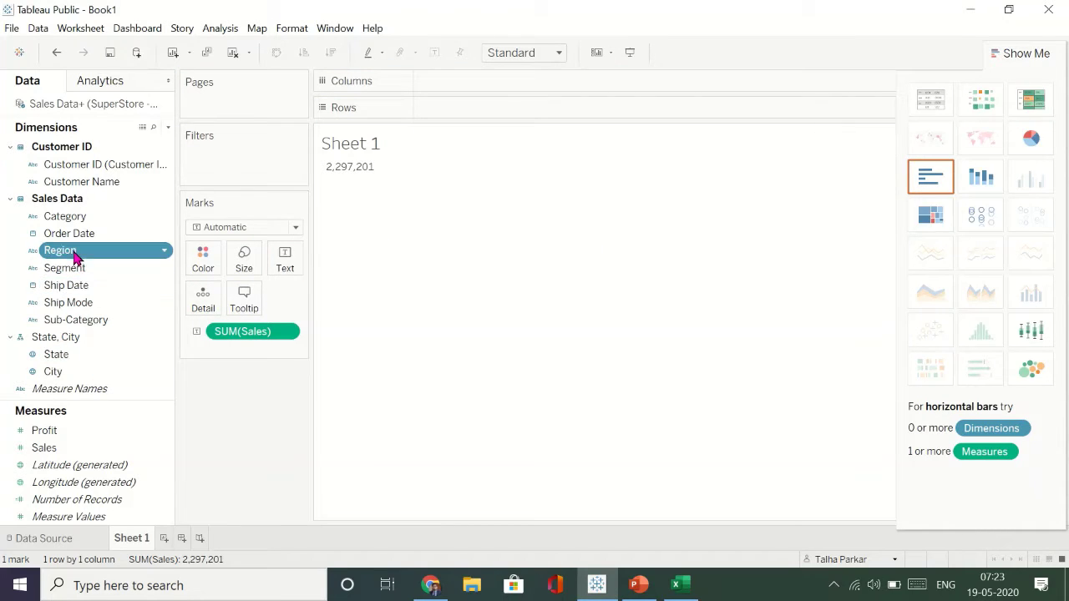
pyautogui.moveTo(78, 252); pyautogui.dragTo(467, 109)
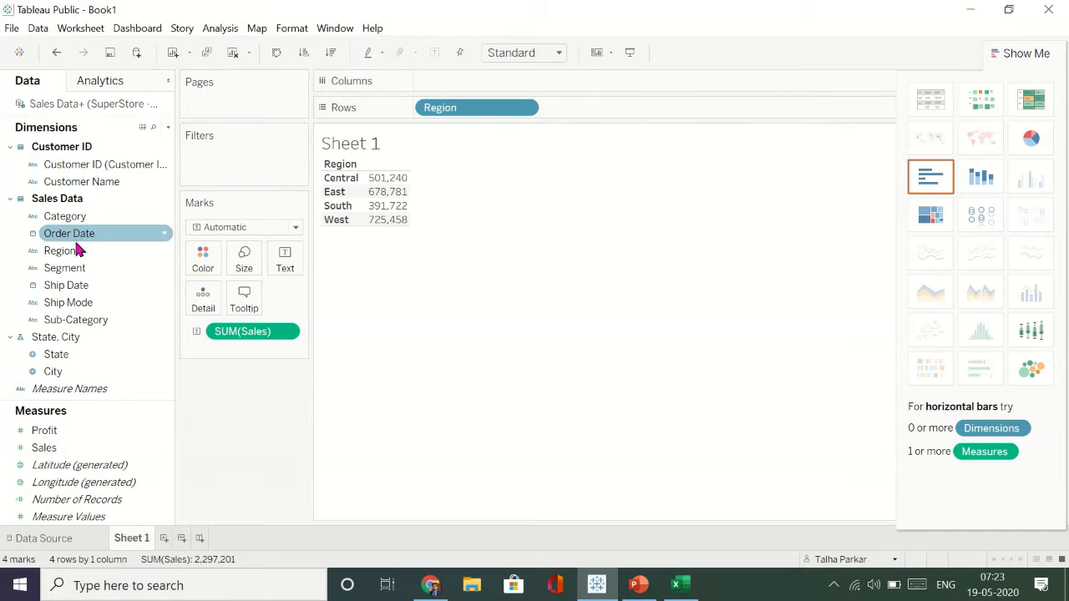
pyautogui.click(918, 177)
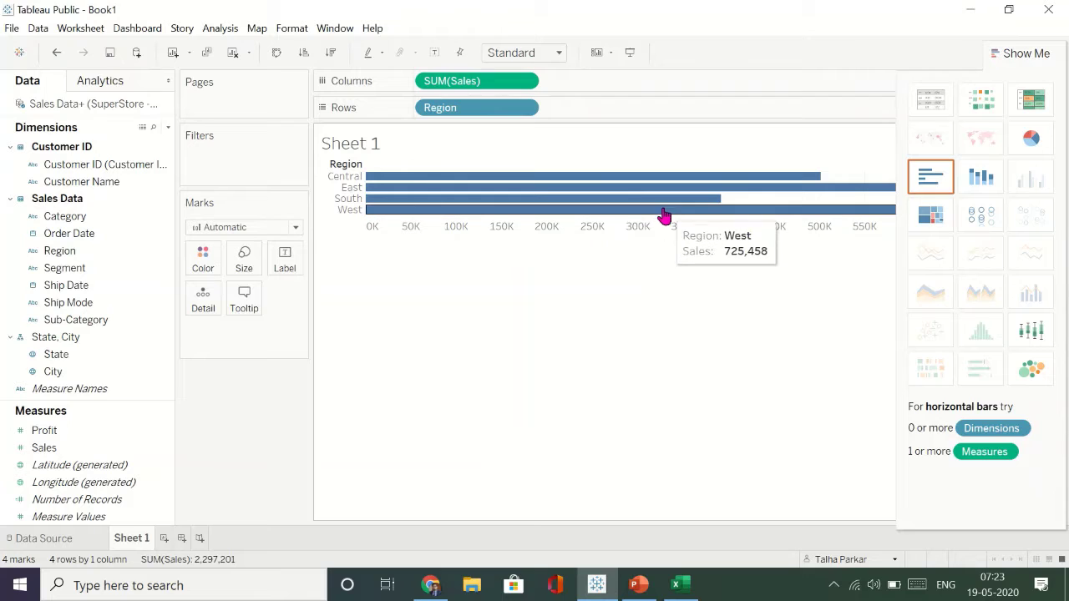
pyautogui.moveTo(663, 218); pyautogui.dragTo(685, 372)
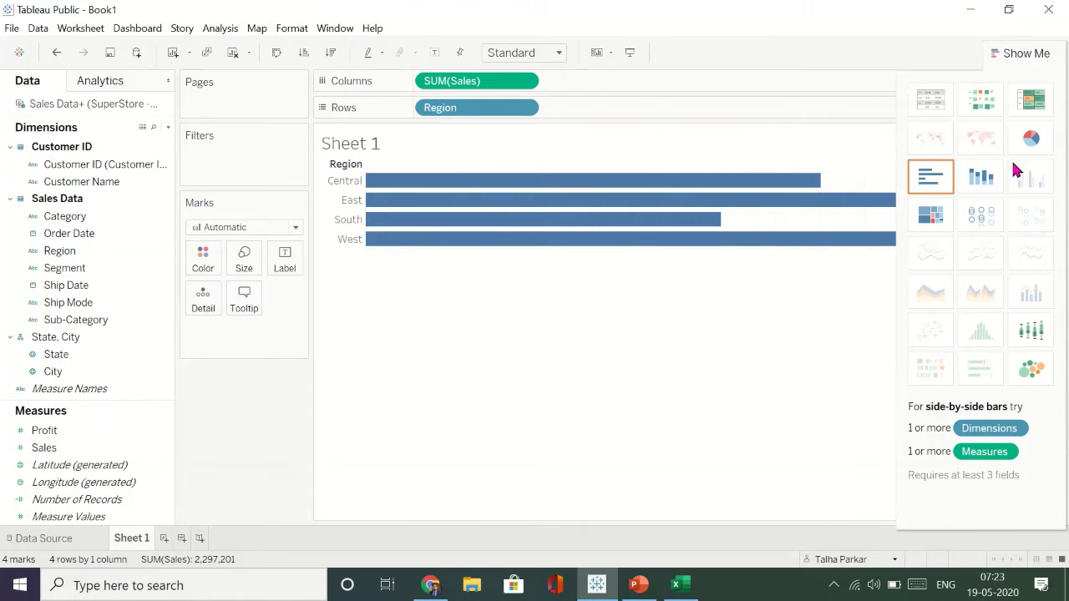
# Change the chart to stacked bars, split it into columns by Ship Mode, and widen the columns.
pyautogui.click(980, 176)
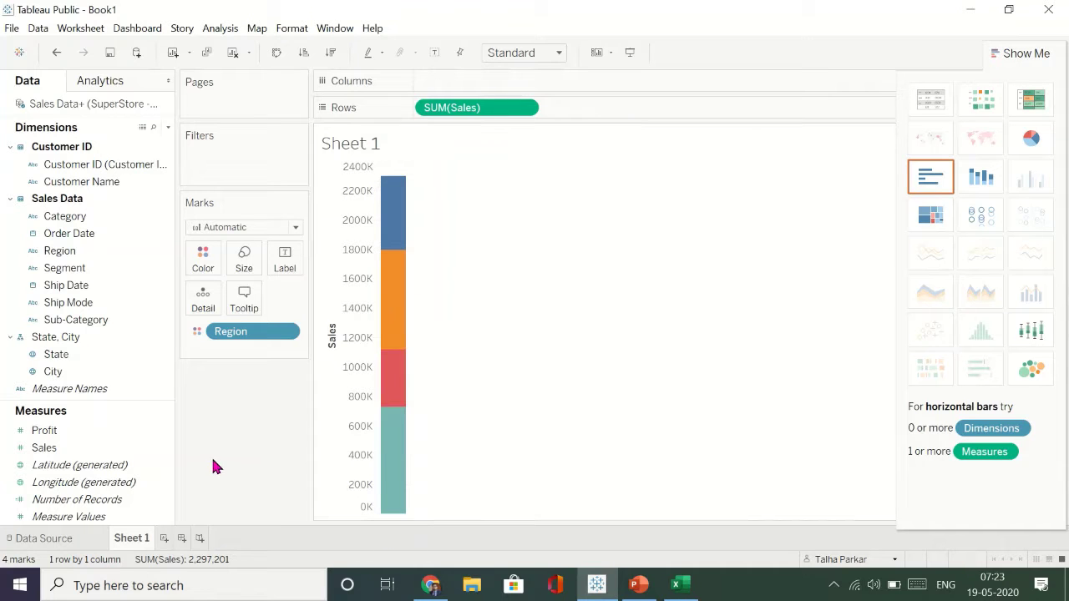
pyautogui.click(81, 304)
pyautogui.moveTo(81, 305); pyautogui.dragTo(508, 87)
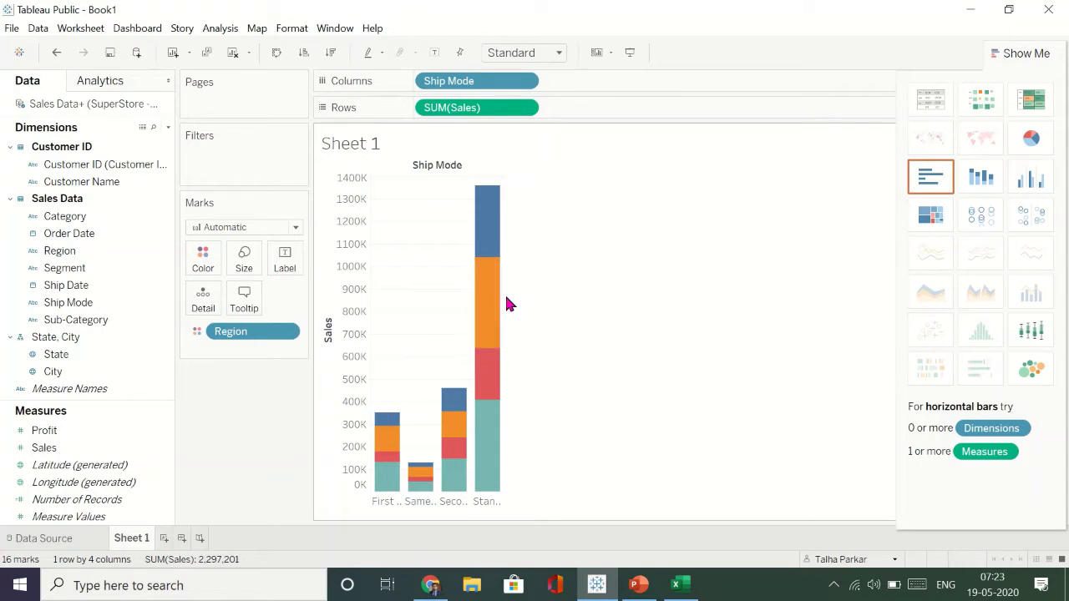
pyautogui.moveTo(501, 293); pyautogui.dragTo(683, 294)
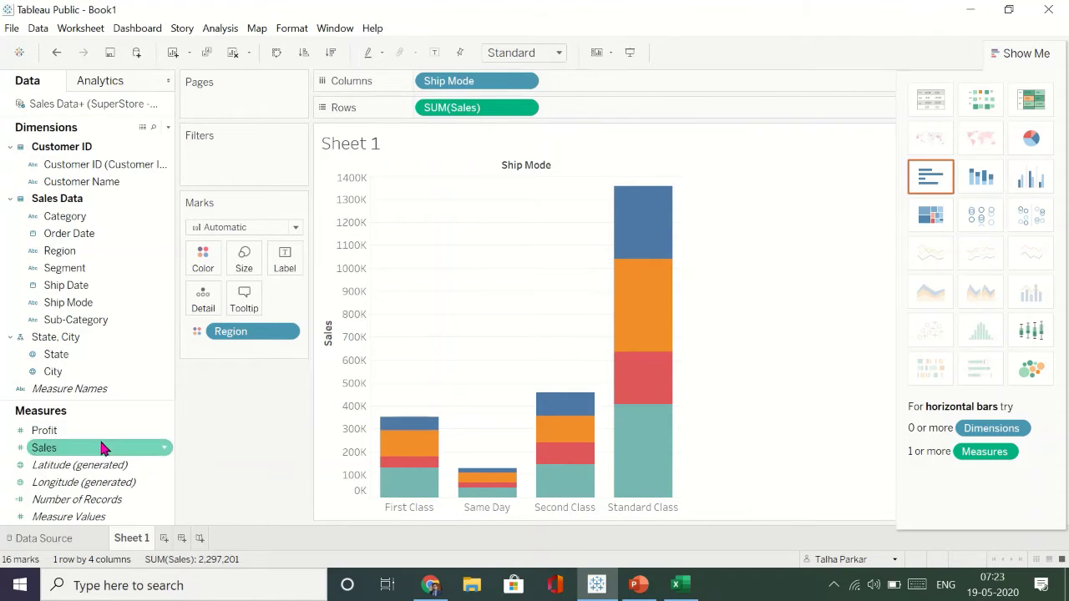
# Add Profit to the tooltip and move Region from the bar colour to the rows, ahead of Sales.
pyautogui.moveTo(89, 429); pyautogui.dragTo(246, 299)
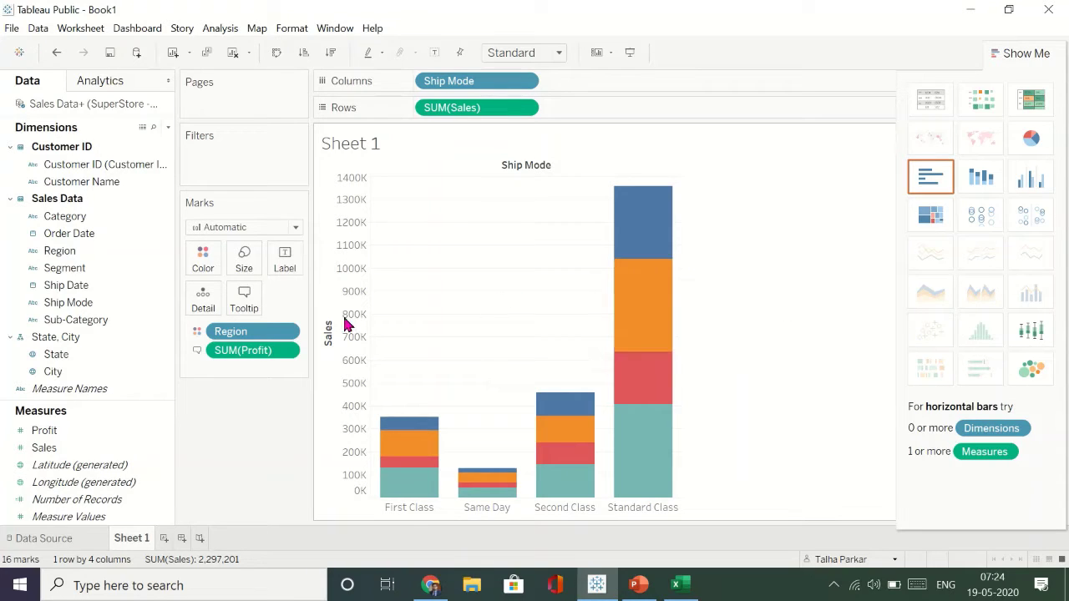
pyautogui.click(96, 360)
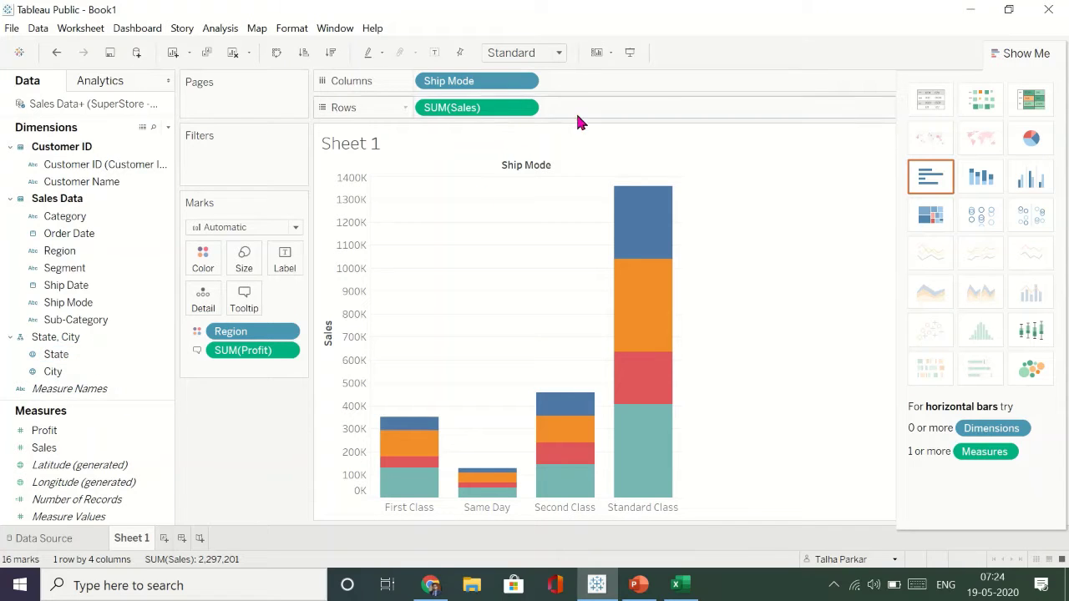
pyautogui.moveTo(250, 334); pyautogui.dragTo(587, 111)
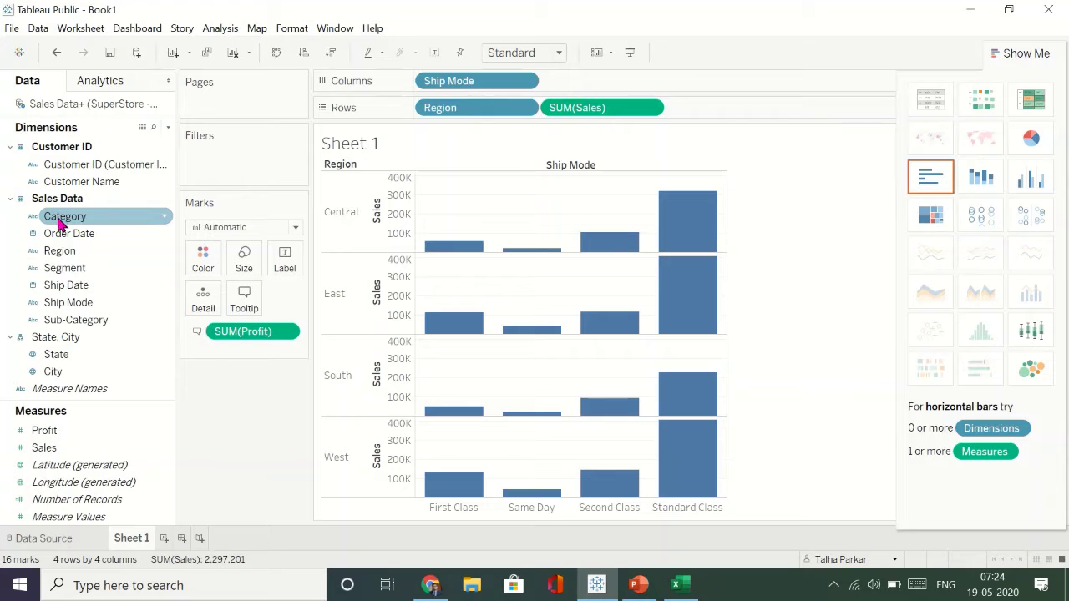
# Colour the bars by Category, inspect the tooltips of several segments, and widen the chart columns.
pyautogui.moveTo(46, 219); pyautogui.dragTo(204, 267)
pyautogui.moveTo(723, 220)
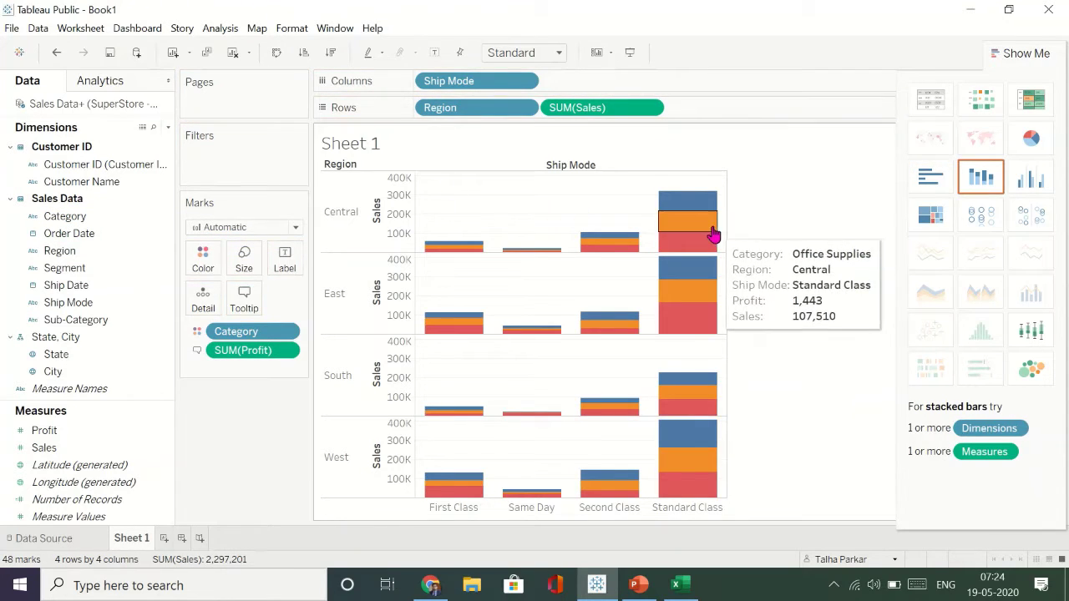
pyautogui.moveTo(473, 256)
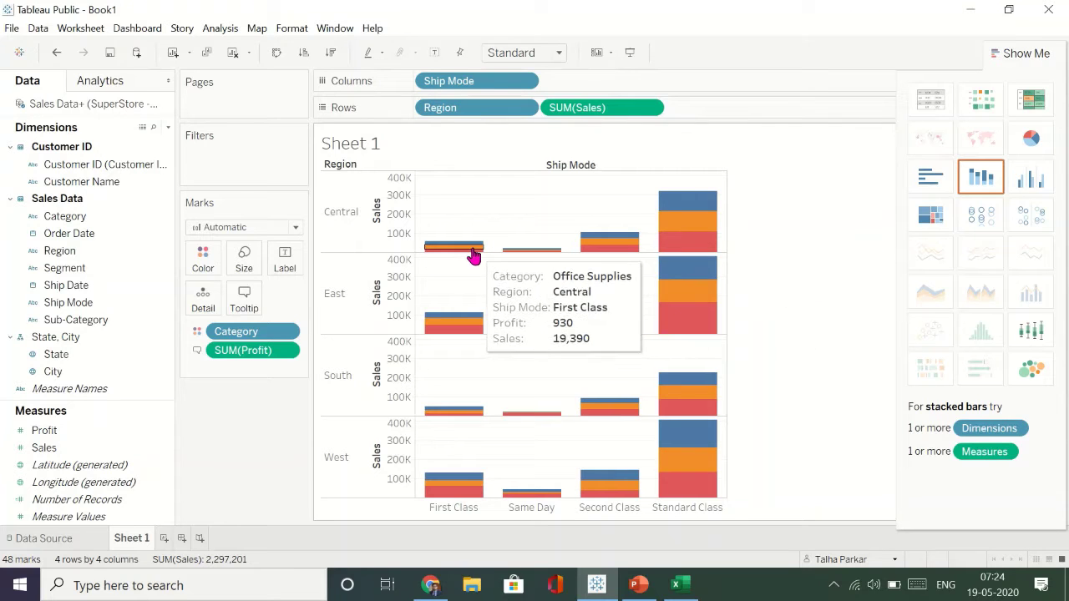
pyautogui.moveTo(684, 198)
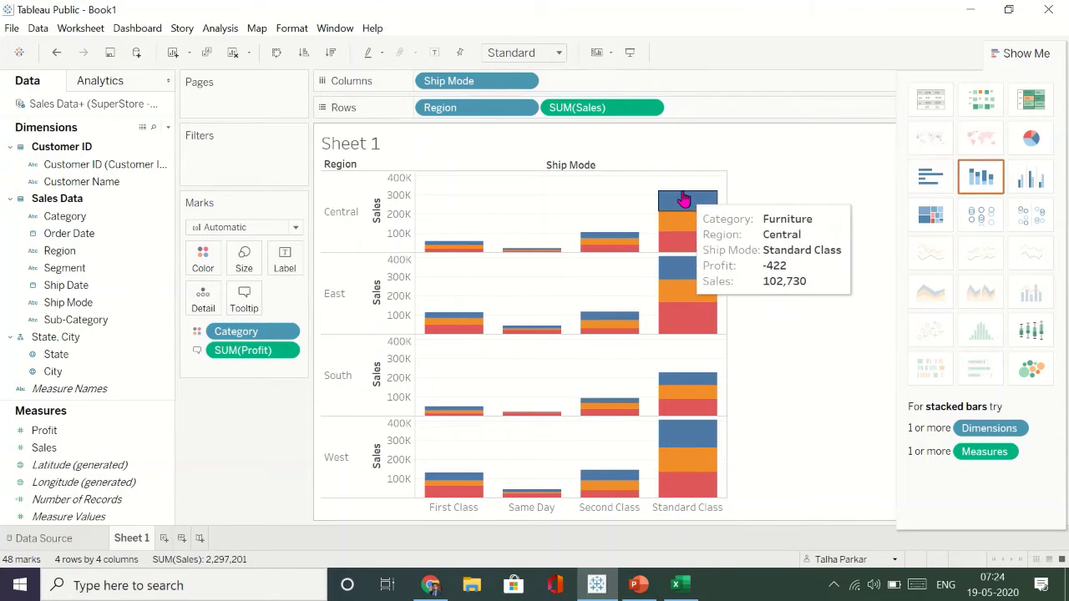
pyautogui.moveTo(683, 279)
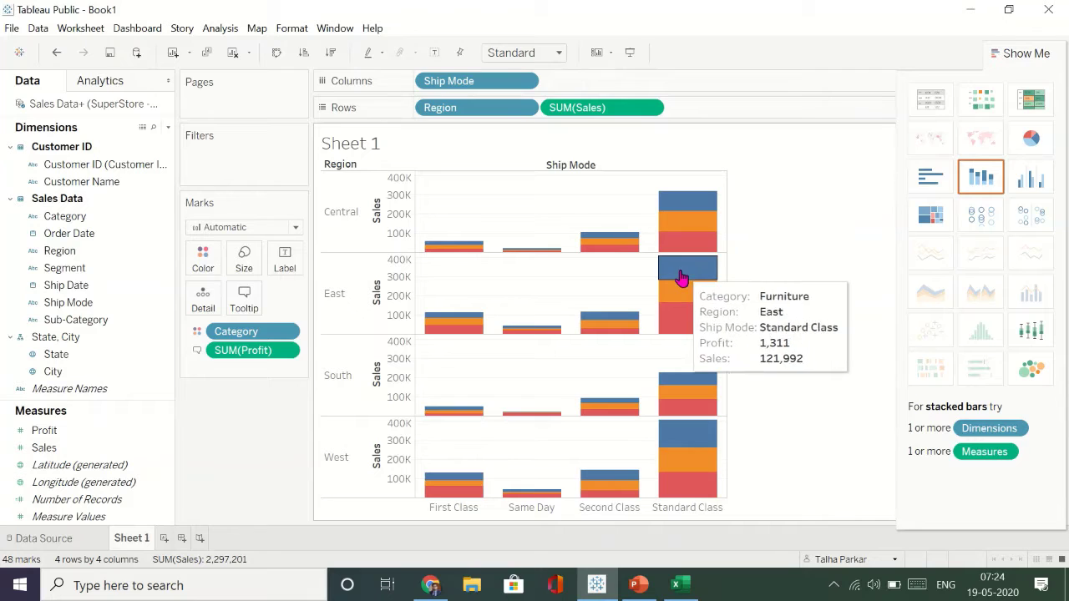
pyautogui.moveTo(682, 298)
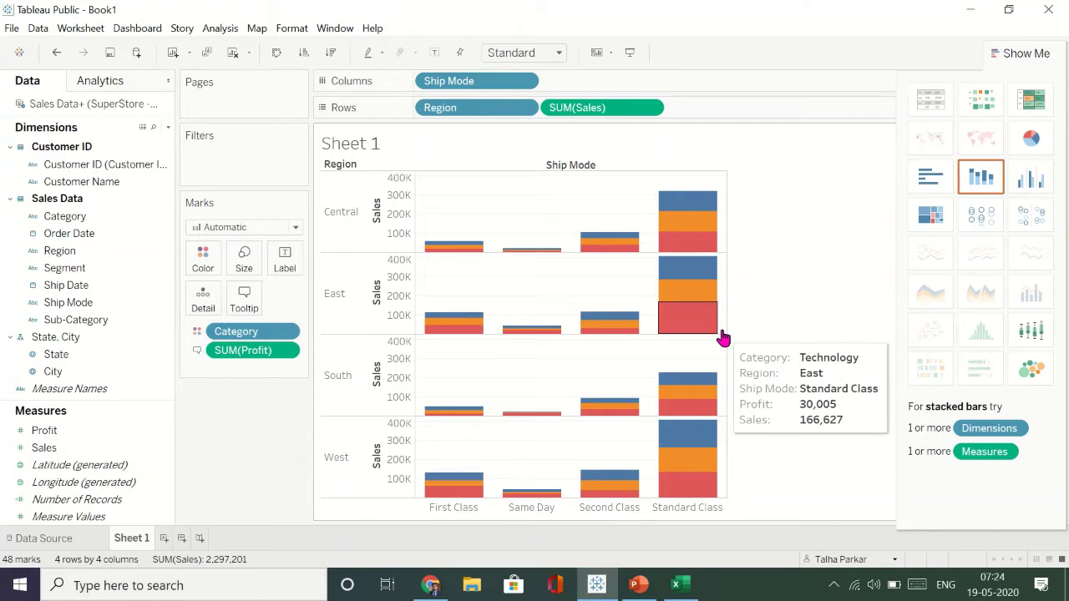
pyautogui.moveTo(725, 333); pyautogui.dragTo(808, 335)
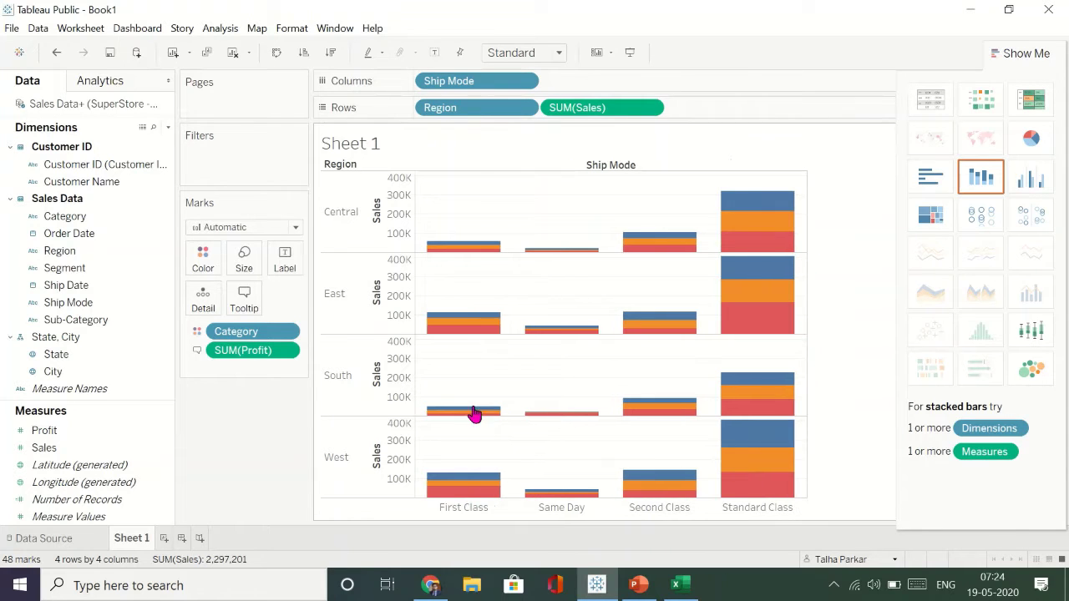
# Create a new worksheet and plot the State level of the State, City hierarchy on a symbol map.
pyautogui.click(163, 541)
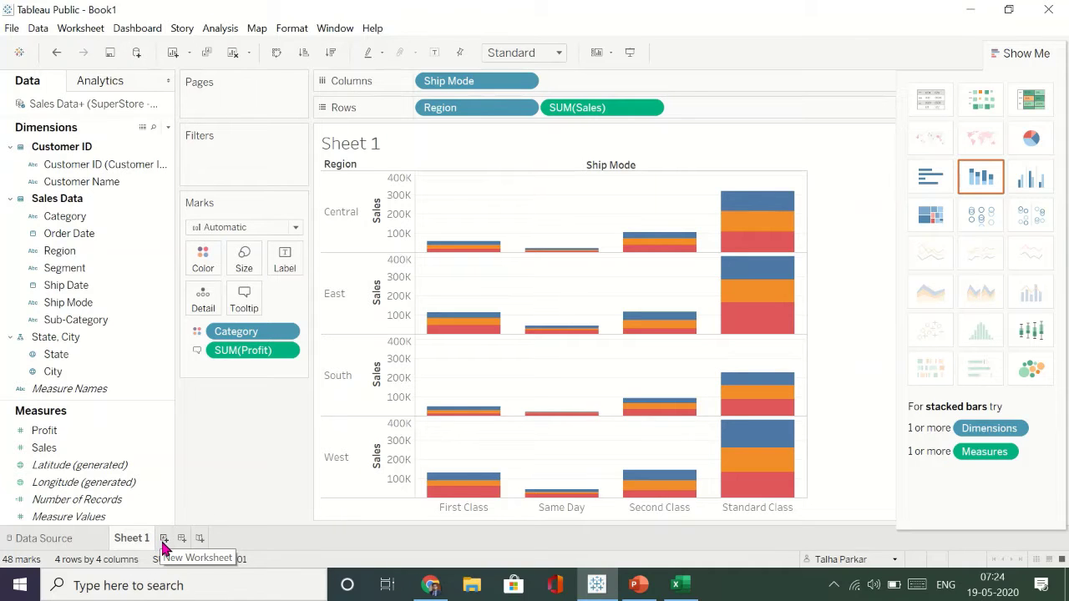
pyautogui.click(164, 541)
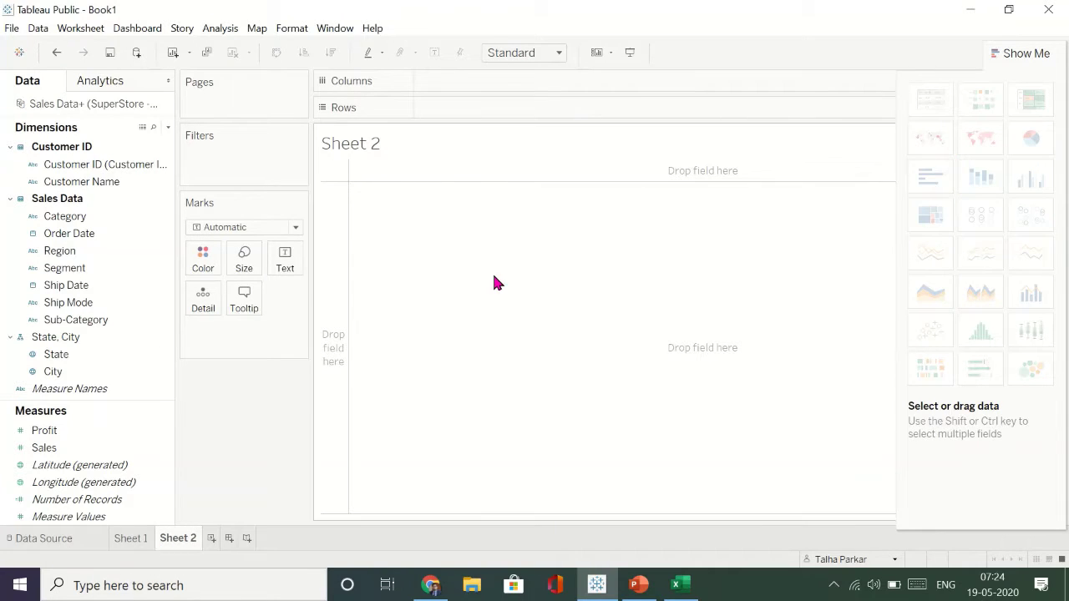
pyautogui.click(107, 305)
pyautogui.click(99, 289)
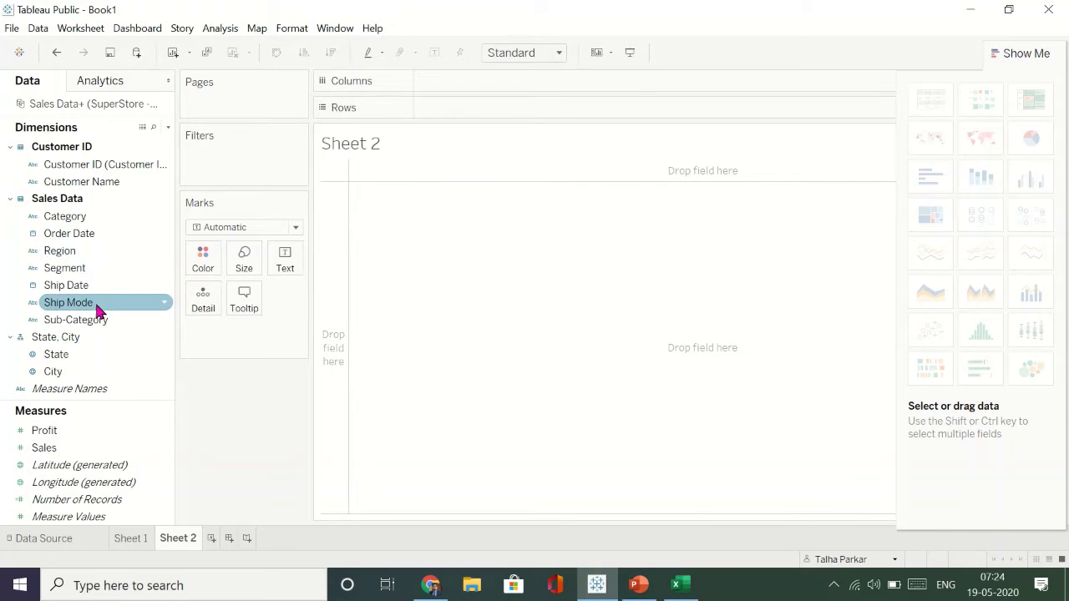
pyautogui.click(71, 342)
pyautogui.moveTo(71, 344); pyautogui.dragTo(549, 232)
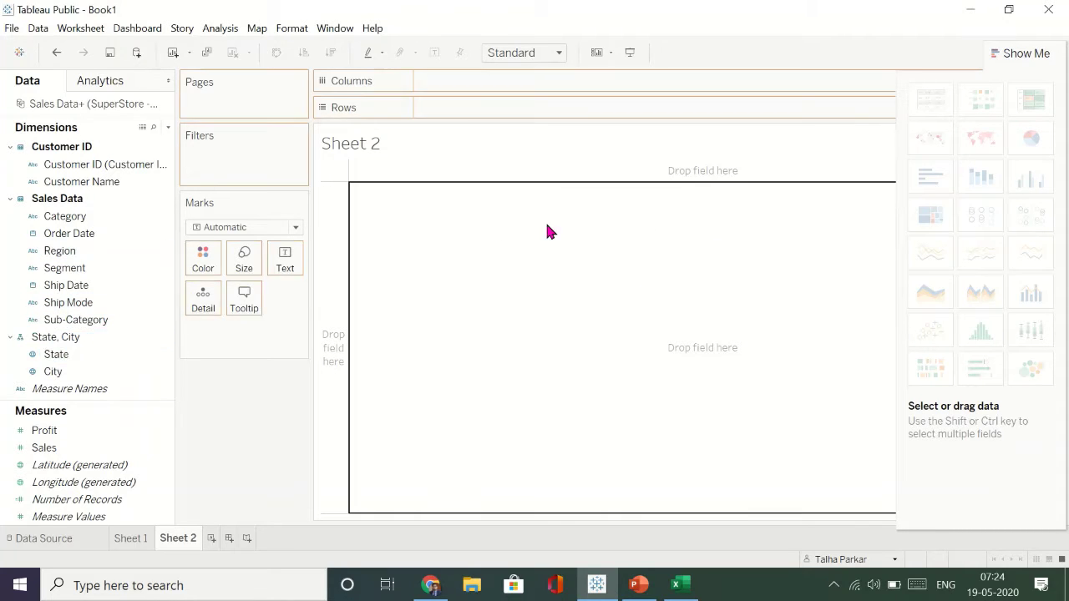
pyautogui.moveTo(57, 344); pyautogui.dragTo(242, 334)
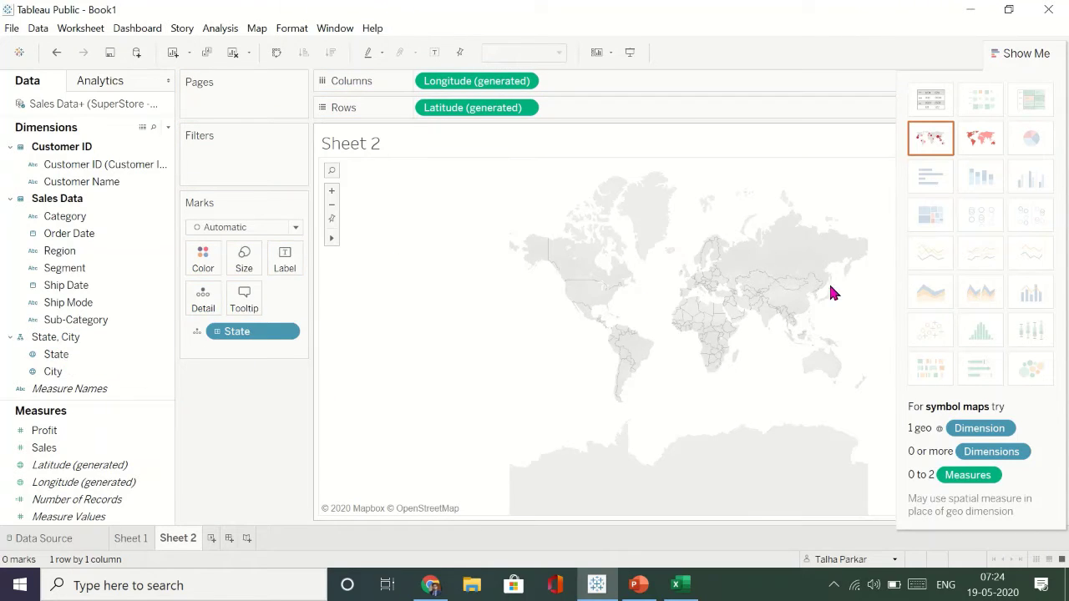
# Examine the world map on Sheet 2 across its regions for the plotted state locations.
pyautogui.moveTo(667, 293); pyautogui.dragTo(591, 345)
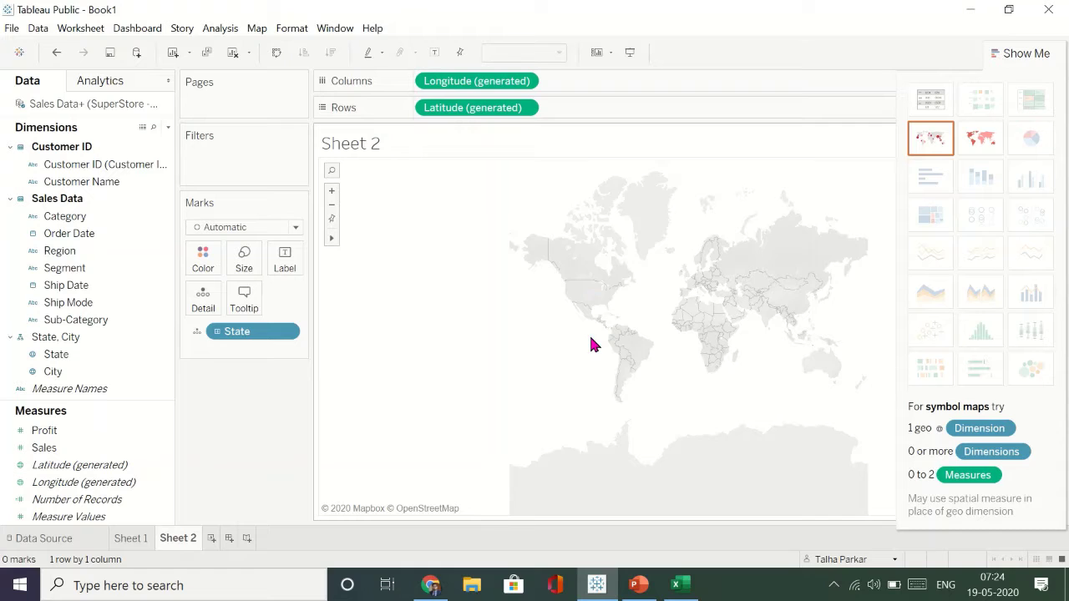
pyautogui.click(361, 240)
pyautogui.moveTo(657, 294); pyautogui.dragTo(584, 312)
pyautogui.scroll(2, 589, 314)
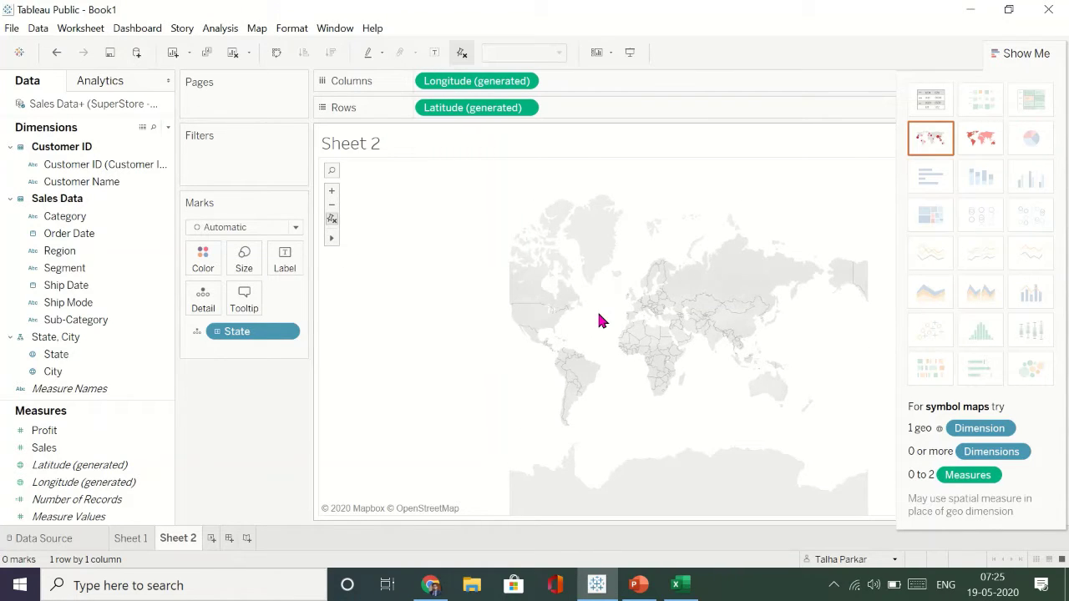
pyautogui.scroll(2, 597, 316)
pyautogui.scroll(-2, 466, 309)
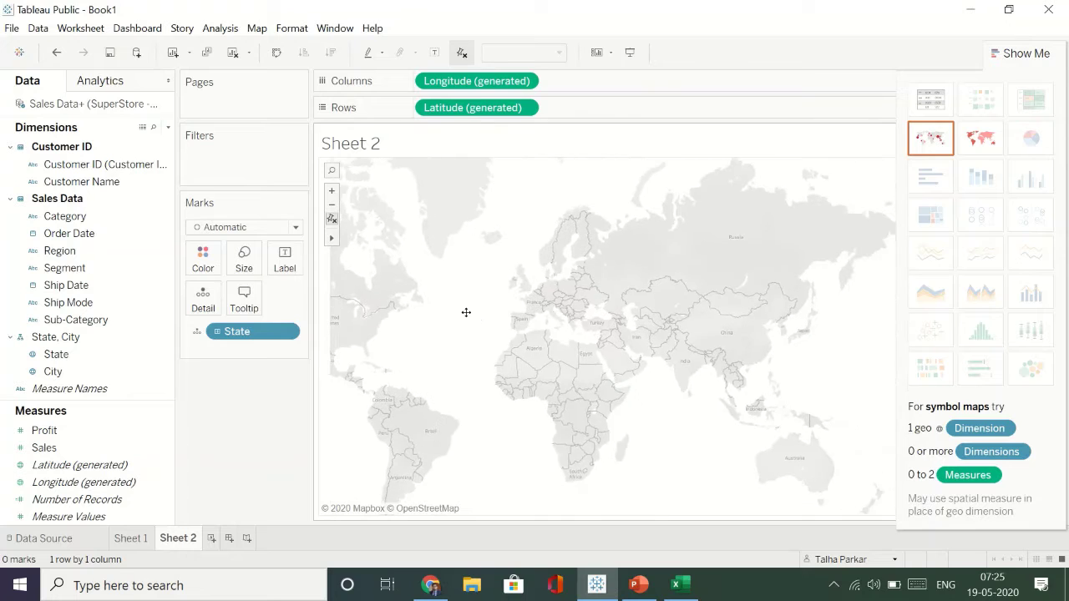
pyautogui.scroll(1, 500, 333)
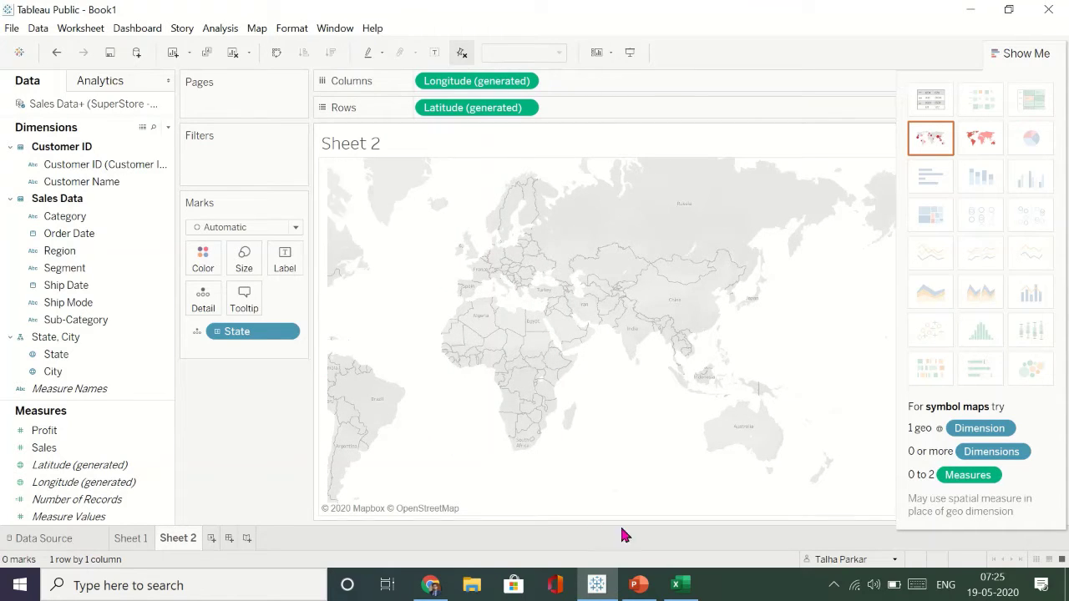
# Switch to Excel and look through the City column of the Sales Data sheet down to its last row.
pyautogui.click(679, 585)
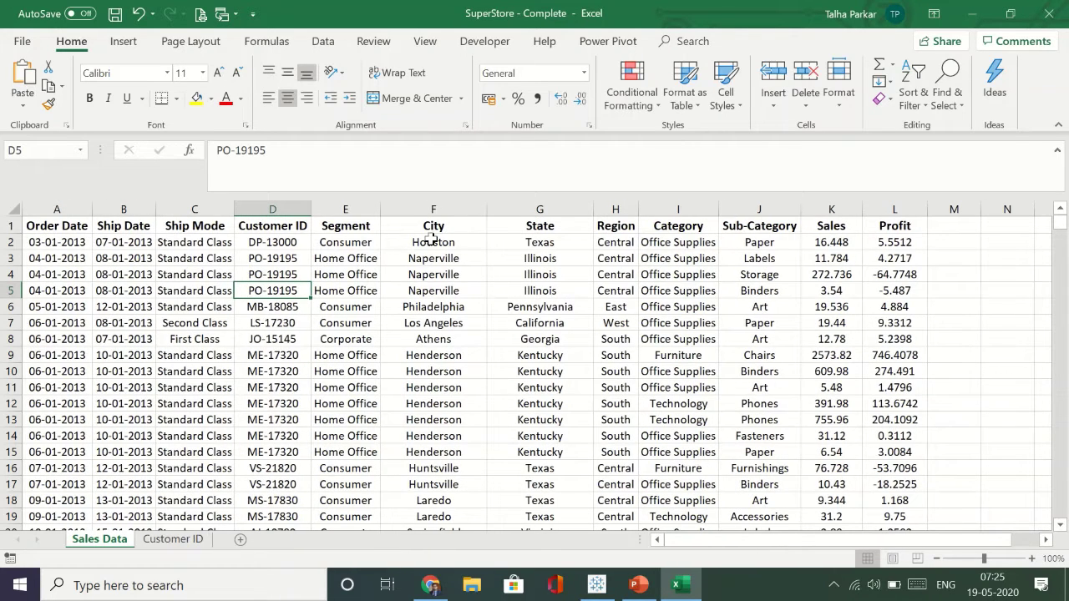
pyautogui.click(467, 243)
pyautogui.press('Down')
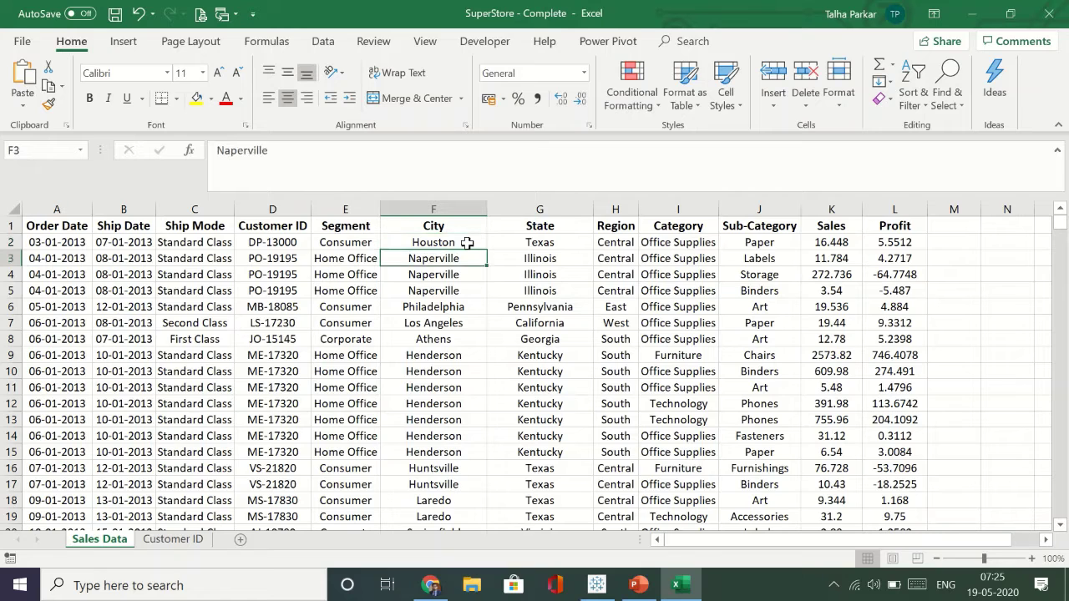
pyautogui.press('Down')
pyautogui.press('Down')
pyautogui.hotkey('ctrl', 'Down')
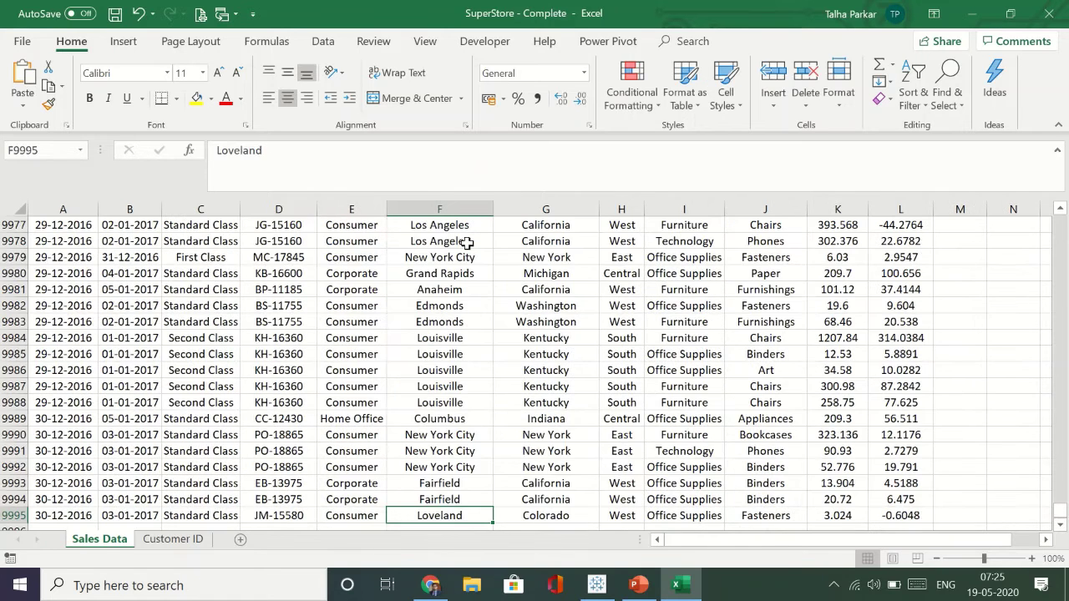
# Check the State column of the Sales Data sheet from its last rows up to the header, and switch back to Tableau Public.
pyautogui.click(526, 365)
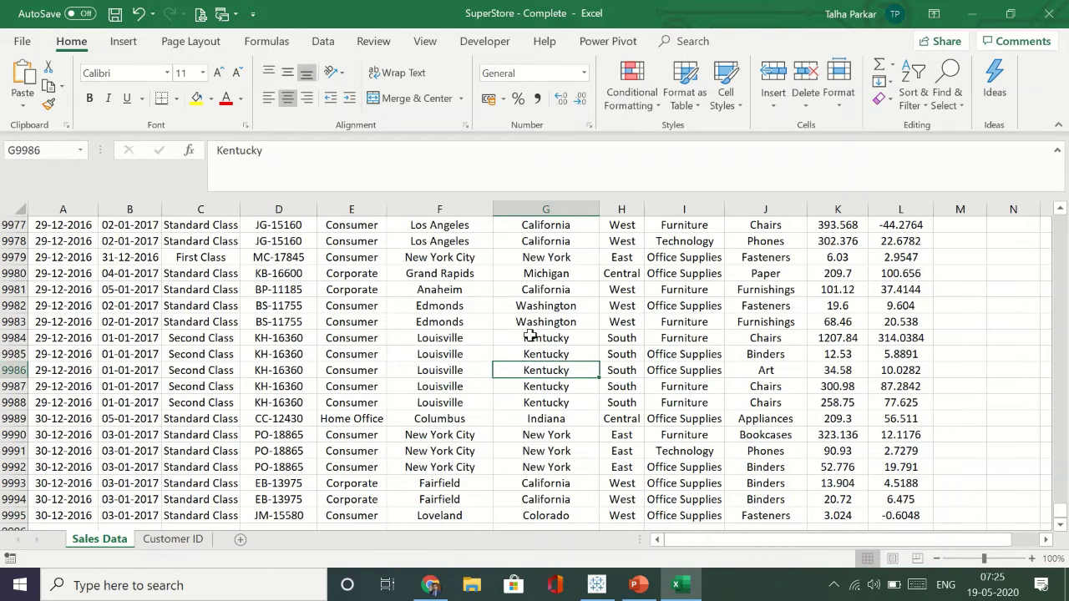
pyautogui.hotkey('ctrl', 'Up')
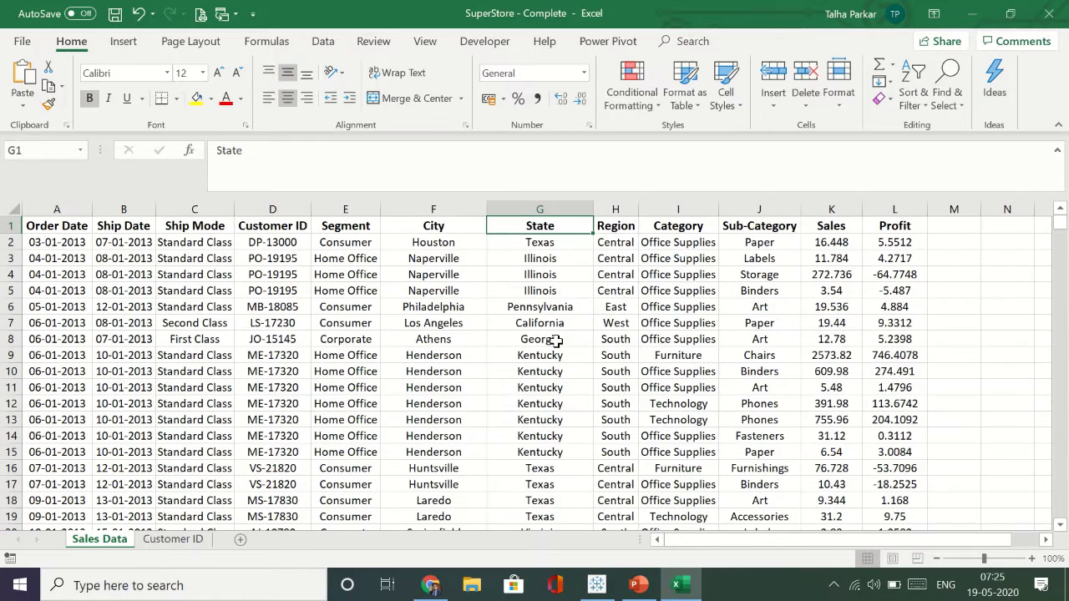
pyautogui.click(675, 581)
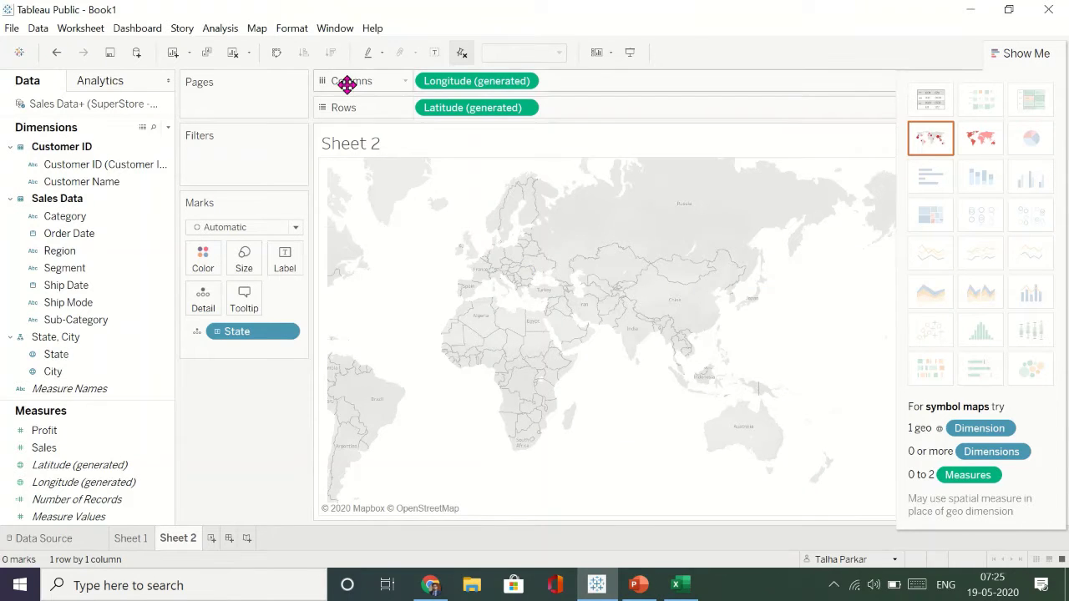
# Edit the map locations so the State field is matched to the fixed country United States.
pyautogui.click(257, 28)
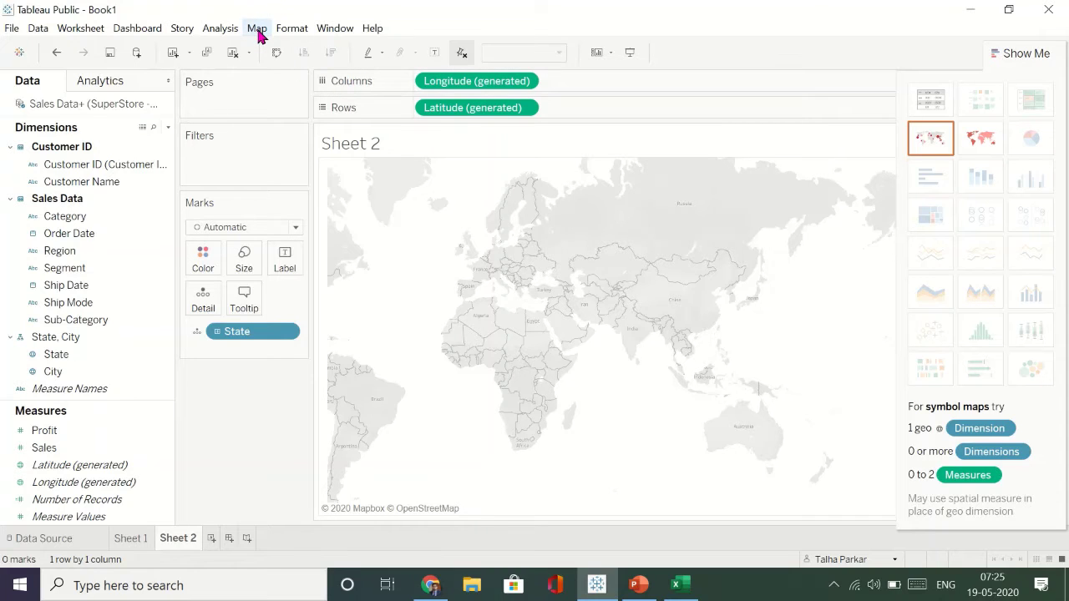
pyautogui.click(258, 28)
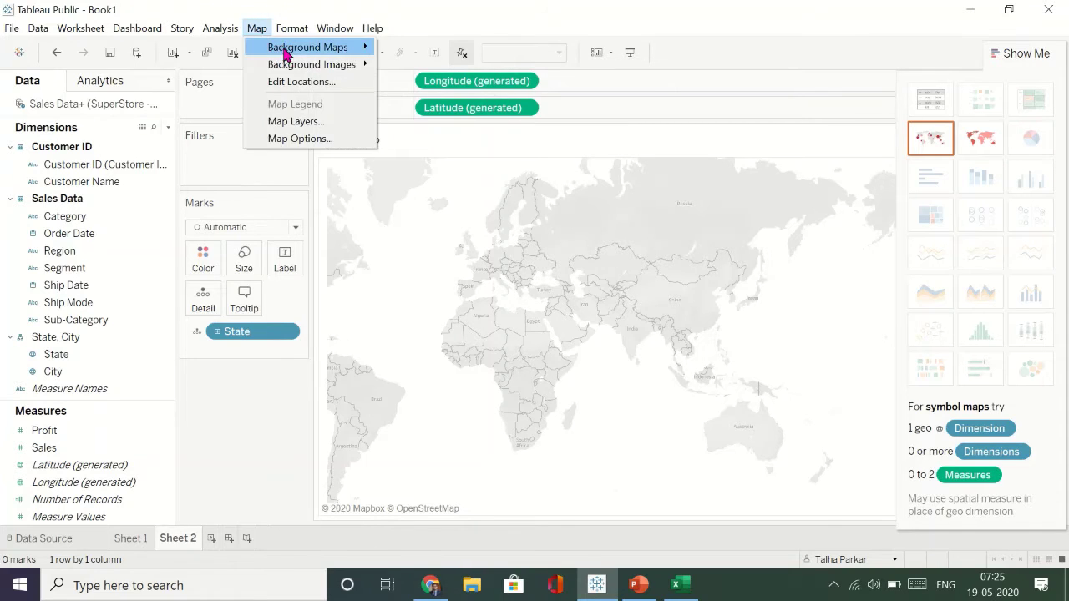
pyautogui.click(305, 81)
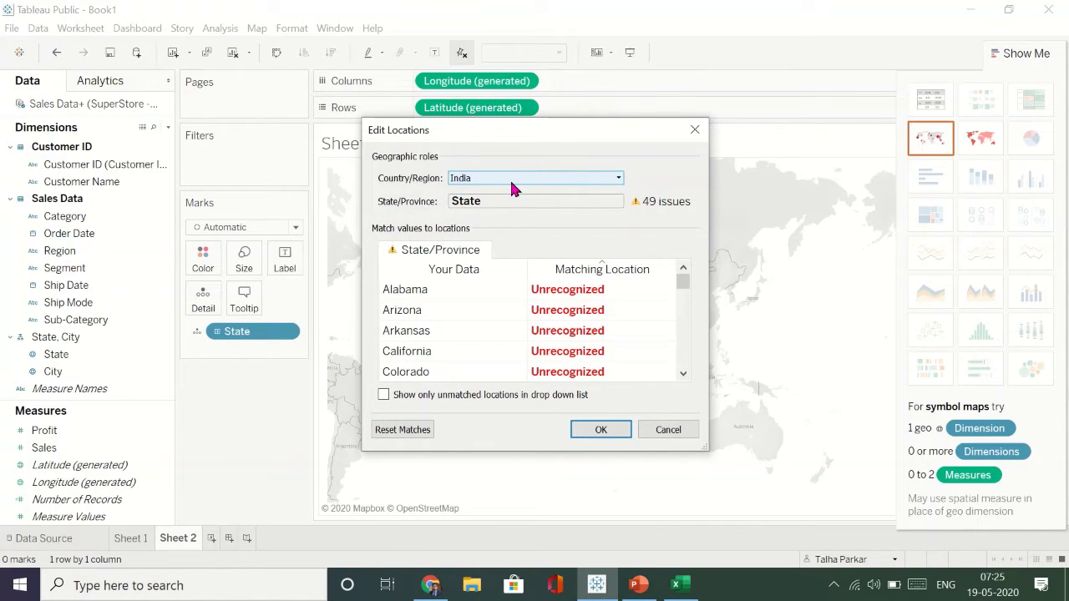
pyautogui.click(542, 181)
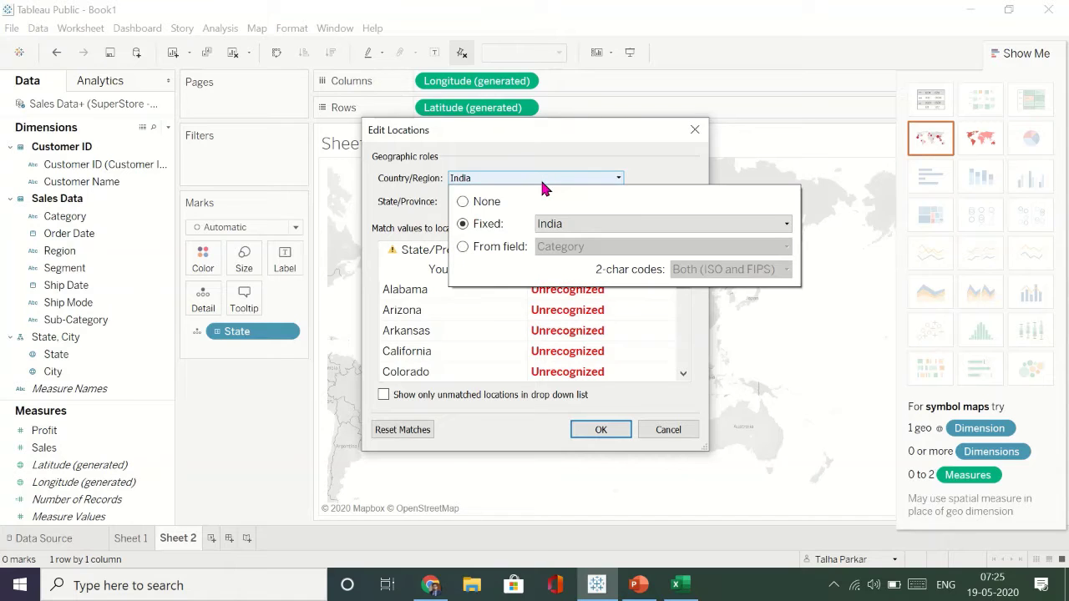
pyautogui.click(564, 219)
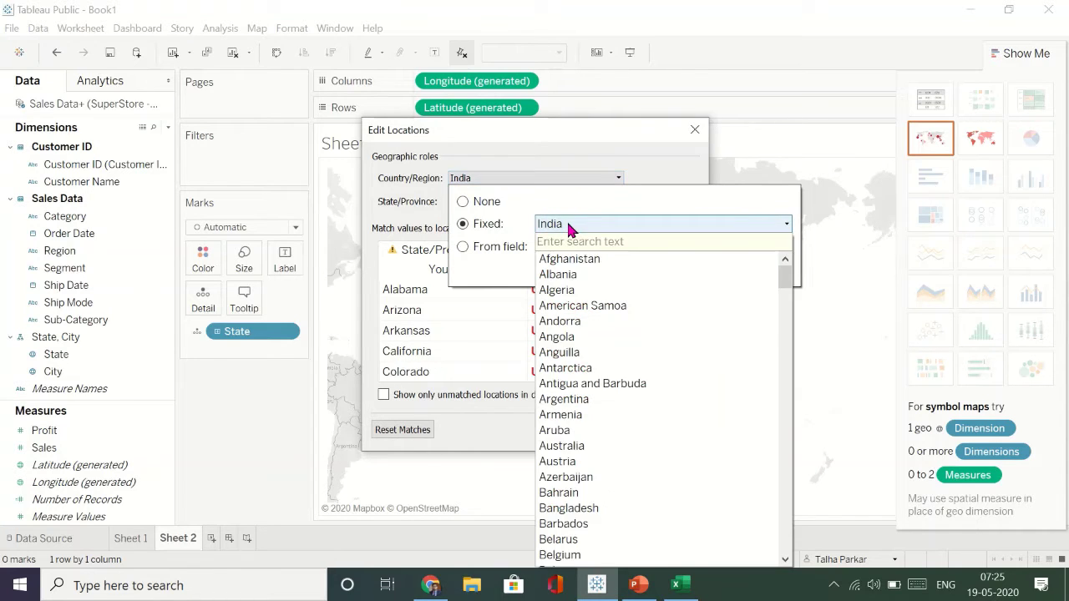
pyautogui.write('unti')
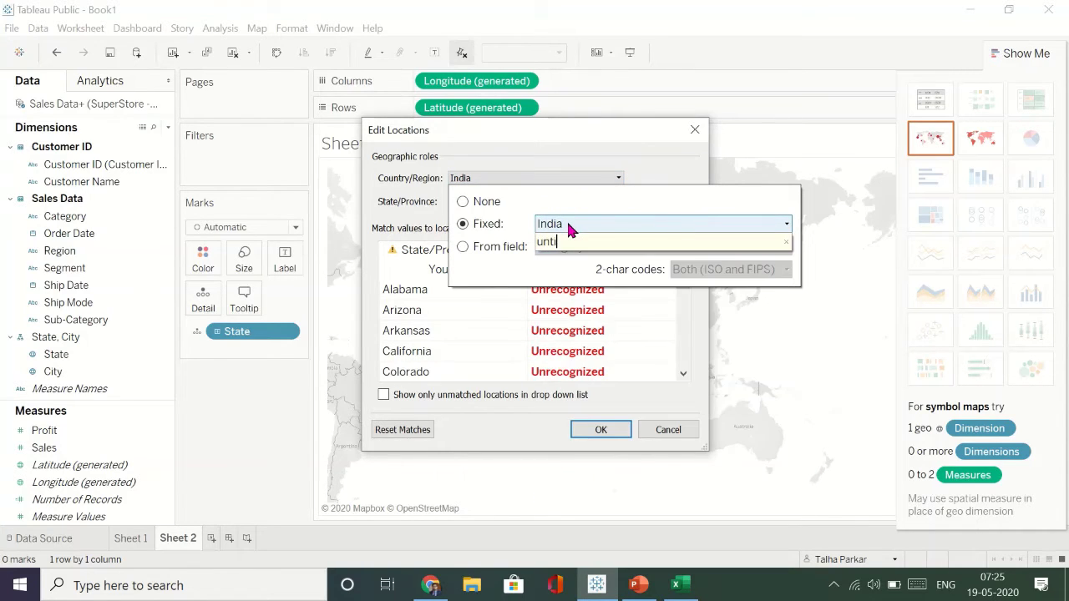
pyautogui.press('BackSpace')
pyautogui.write('it')
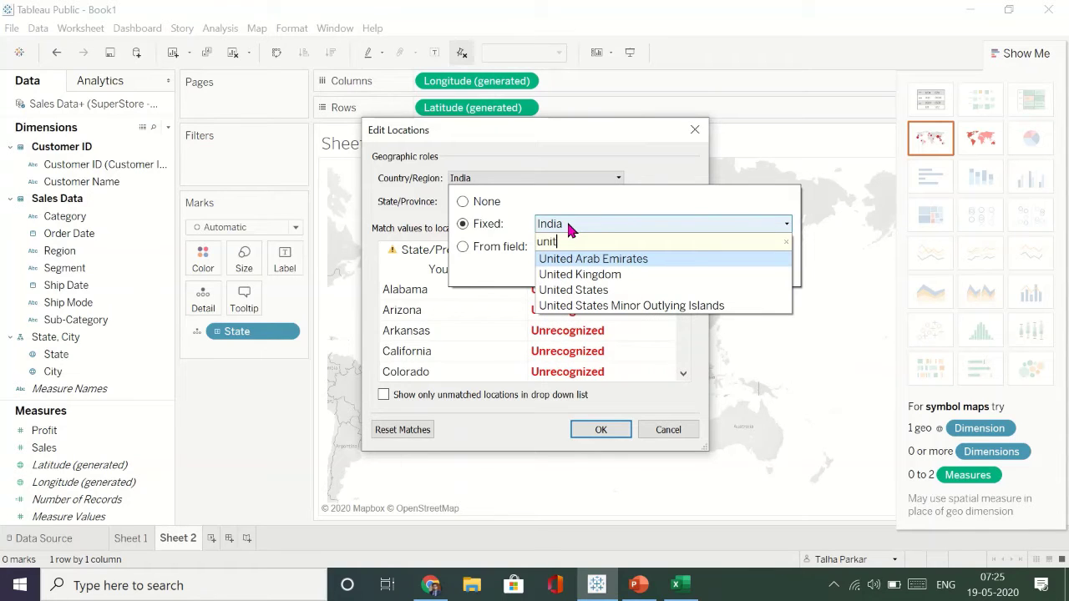
pyautogui.press('Down')
pyautogui.press('Down')
pyautogui.press('Return')
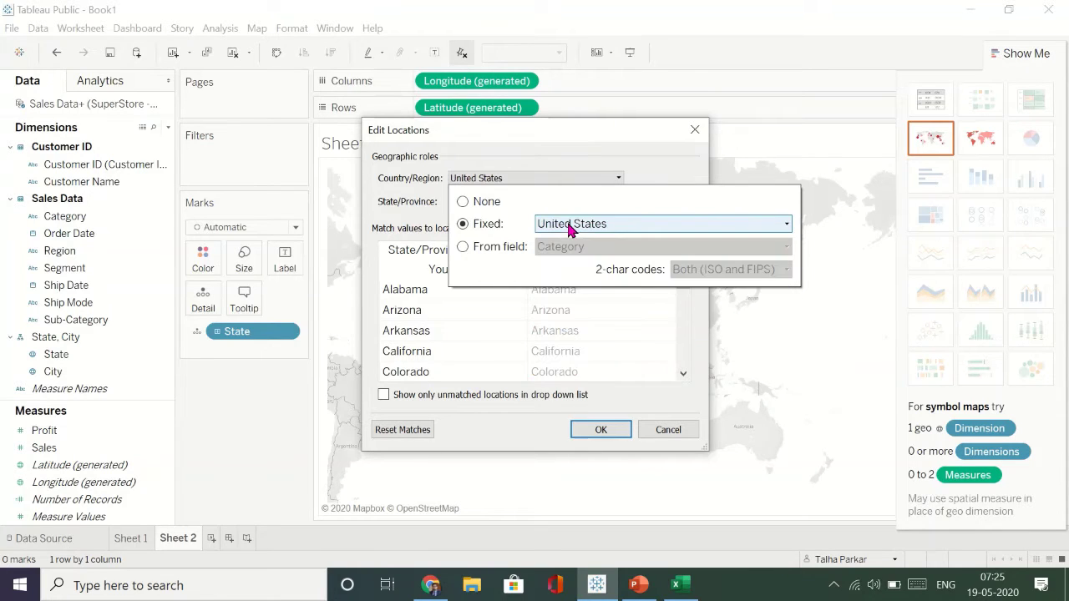
pyautogui.click(604, 429)
pyautogui.click(604, 429)
# Change the symbol map of the United States to a filled map of the states.
pyautogui.moveTo(423, 354); pyautogui.dragTo(657, 360)
pyautogui.scroll(4, 502, 328)
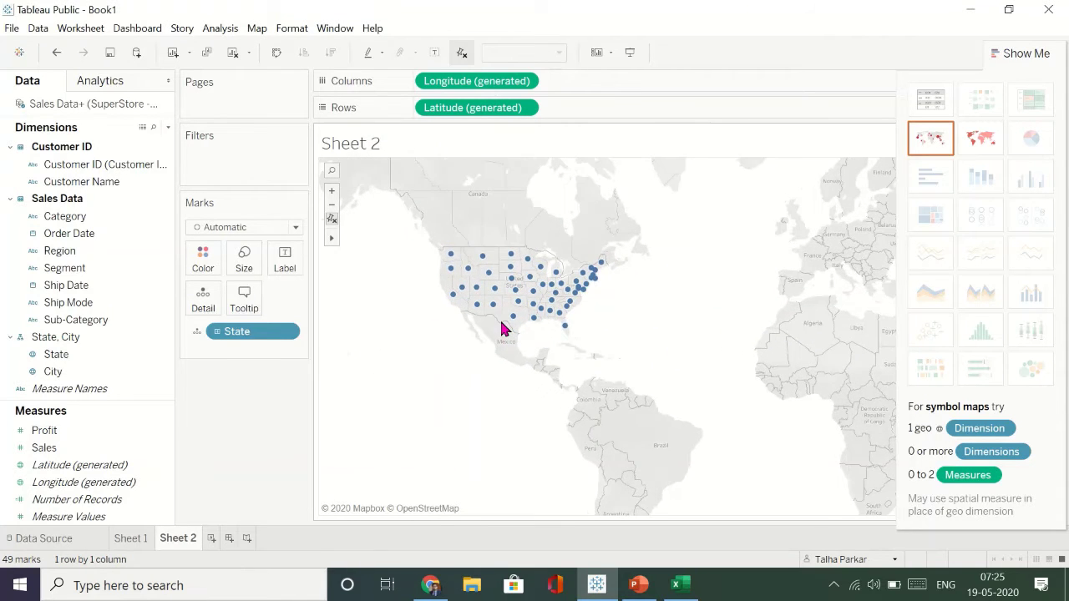
pyautogui.scroll(1, 502, 328)
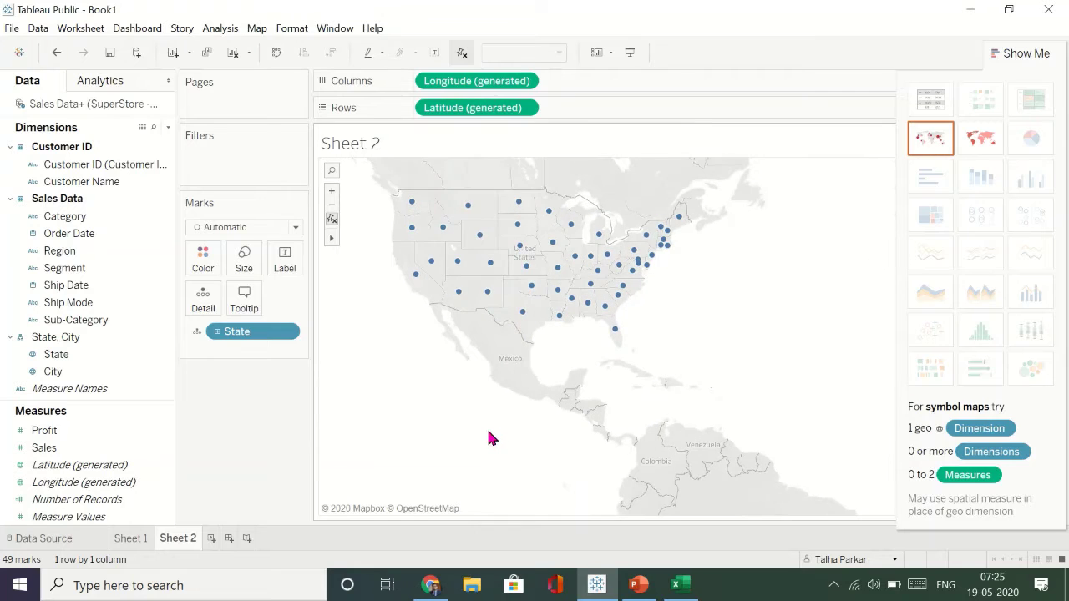
pyautogui.moveTo(491, 438); pyautogui.dragTo(513, 520)
pyautogui.scroll(1, 432, 465)
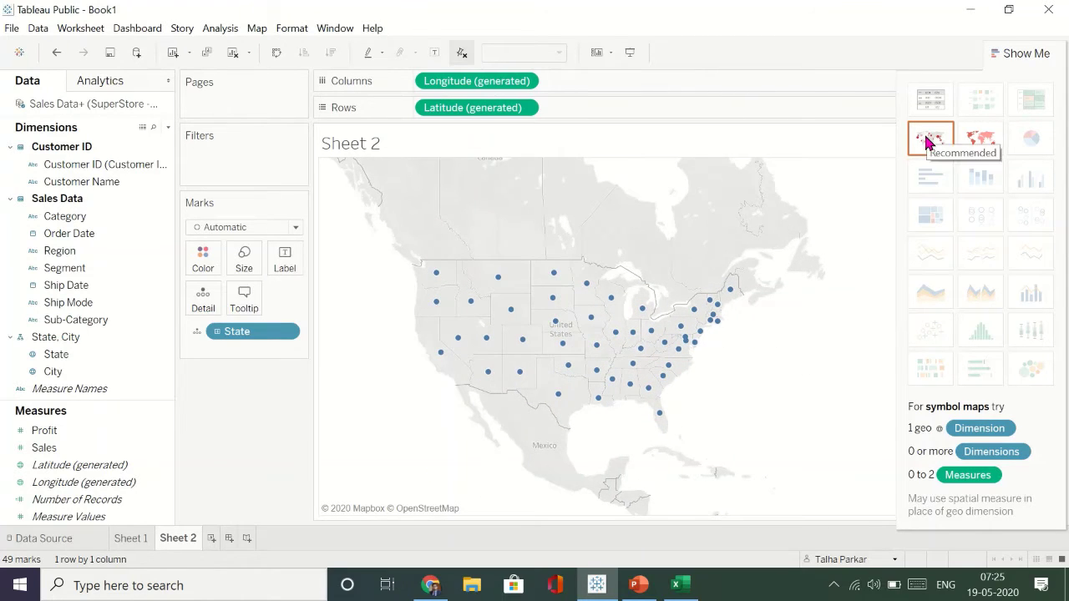
pyautogui.click(967, 142)
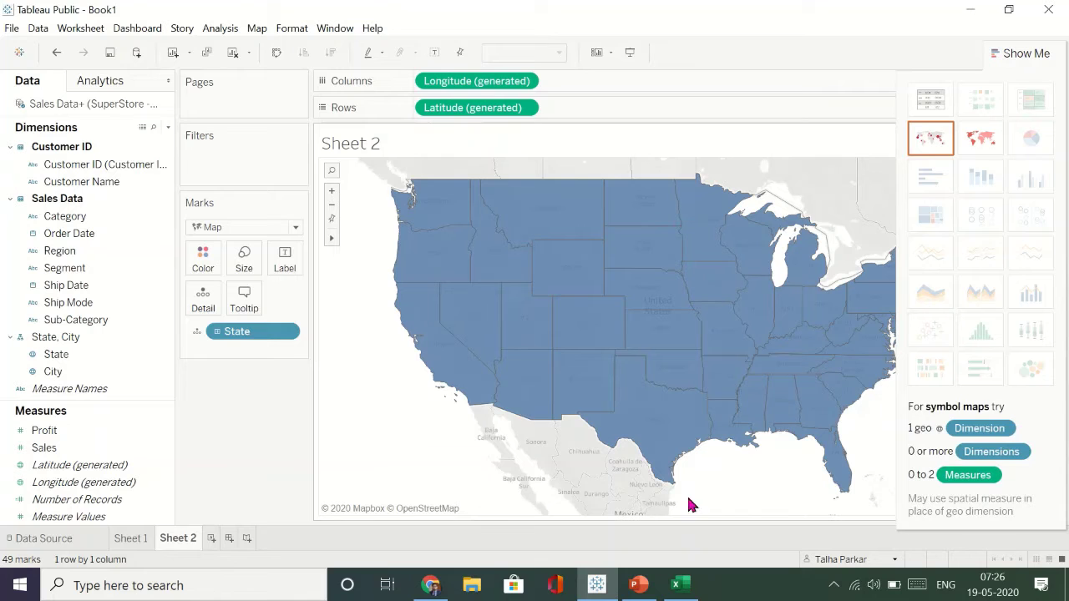
pyautogui.click(925, 148)
pyautogui.click(978, 139)
pyautogui.moveTo(463, 495); pyautogui.dragTo(412, 501)
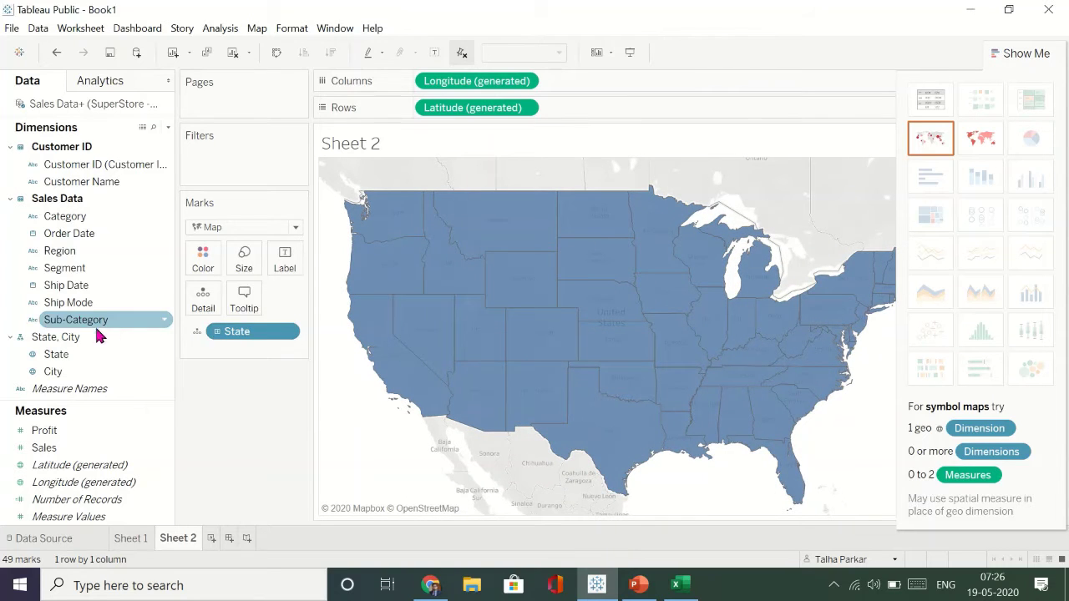
# Label the filled map with the State names, colour the states by Sales, and hide the chart suggestions.
pyautogui.moveTo(46, 342); pyautogui.dragTo(272, 267)
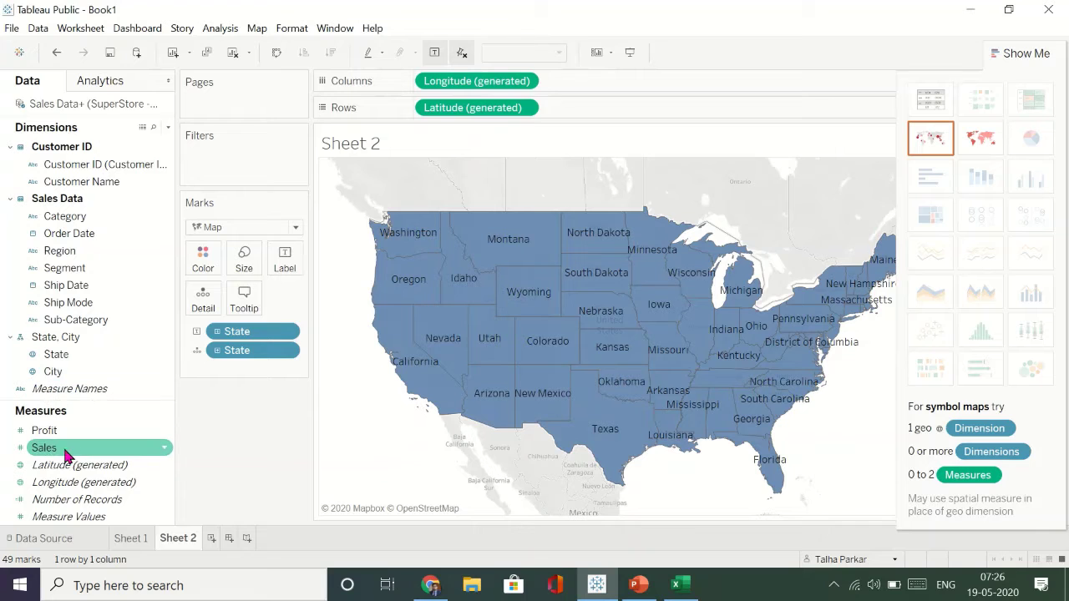
pyautogui.moveTo(70, 448); pyautogui.dragTo(251, 369)
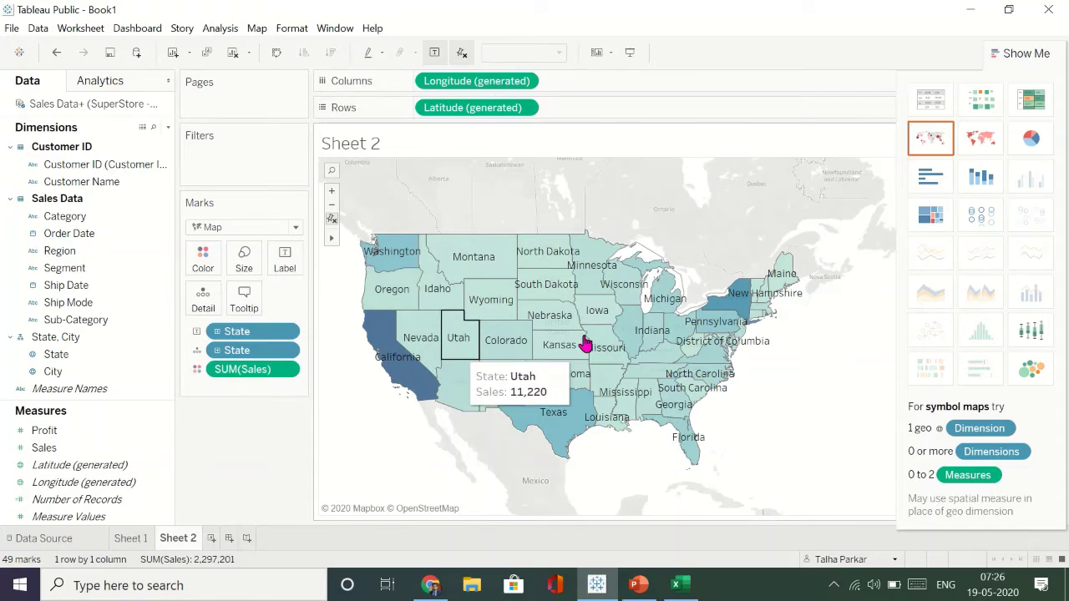
pyautogui.click(1019, 52)
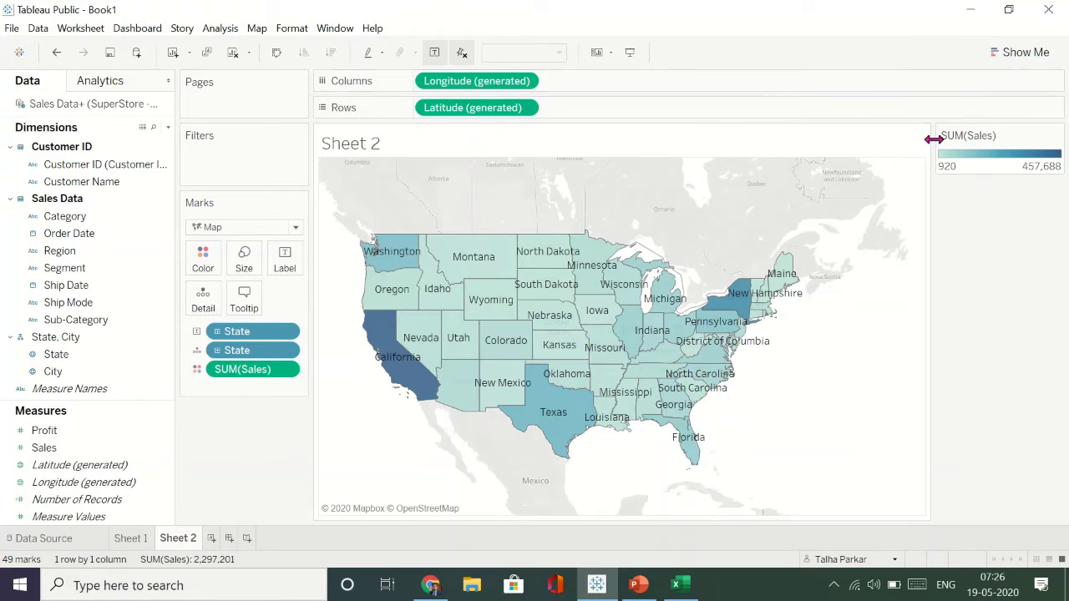
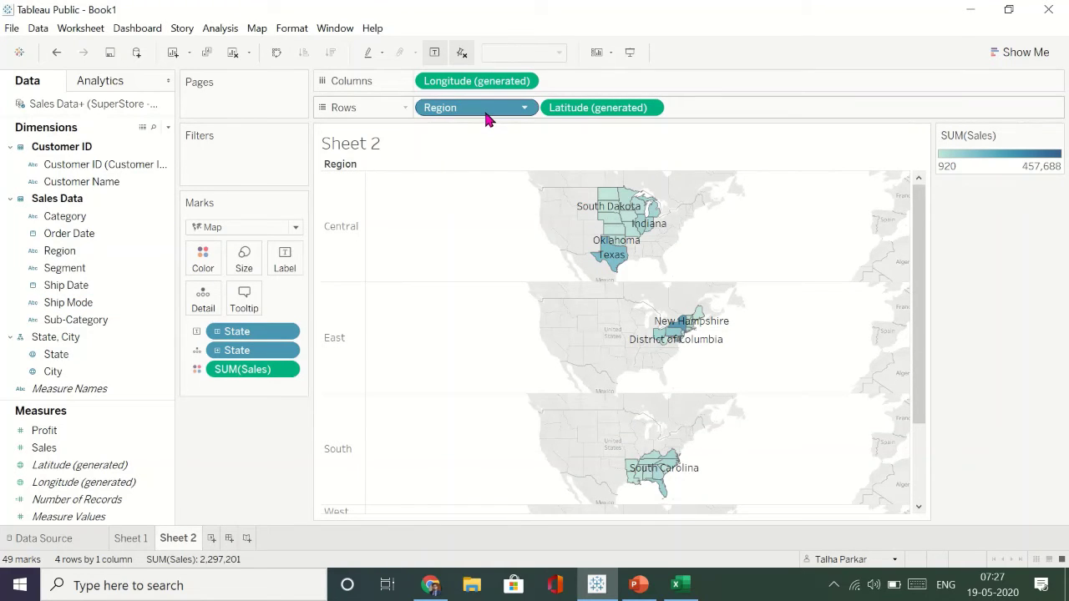
# Remove Region from the rows and colour the states by Region instead of Sales.
pyautogui.moveTo(488, 118); pyautogui.dragTo(143, 346)
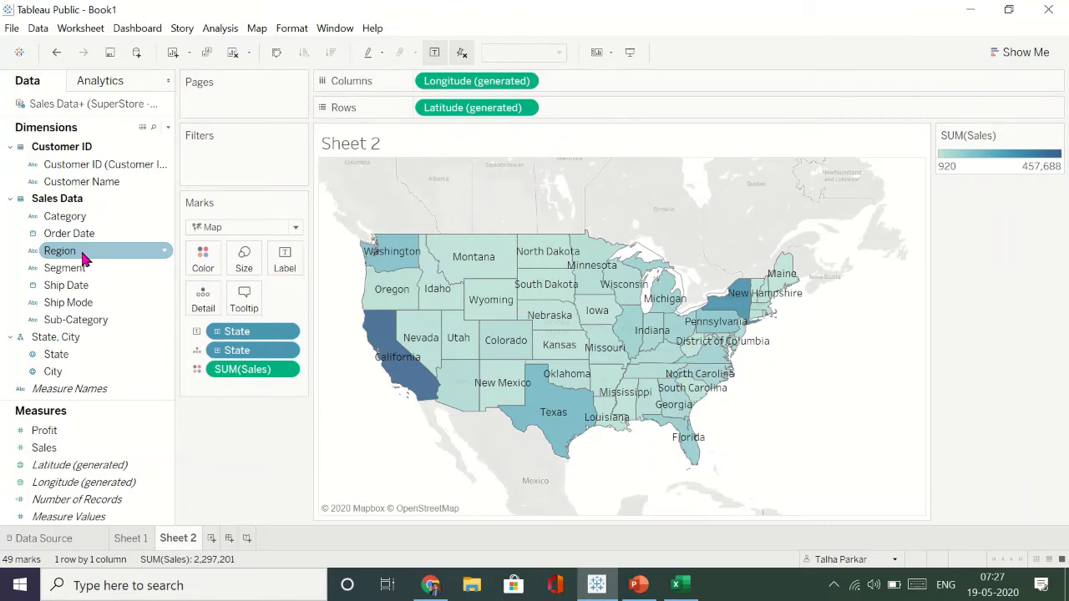
pyautogui.moveTo(84, 261); pyautogui.dragTo(203, 258)
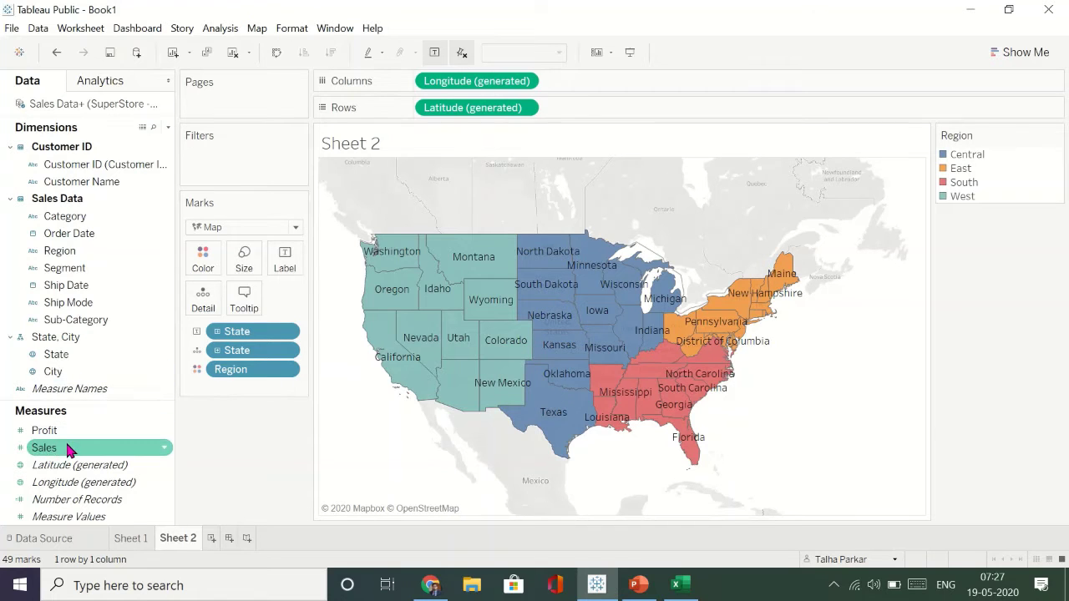
# Add Sales as detail and Profit to the tooltip, and check the tooltips of Colorado and Utah.
pyautogui.moveTo(67, 446); pyautogui.dragTo(240, 387)
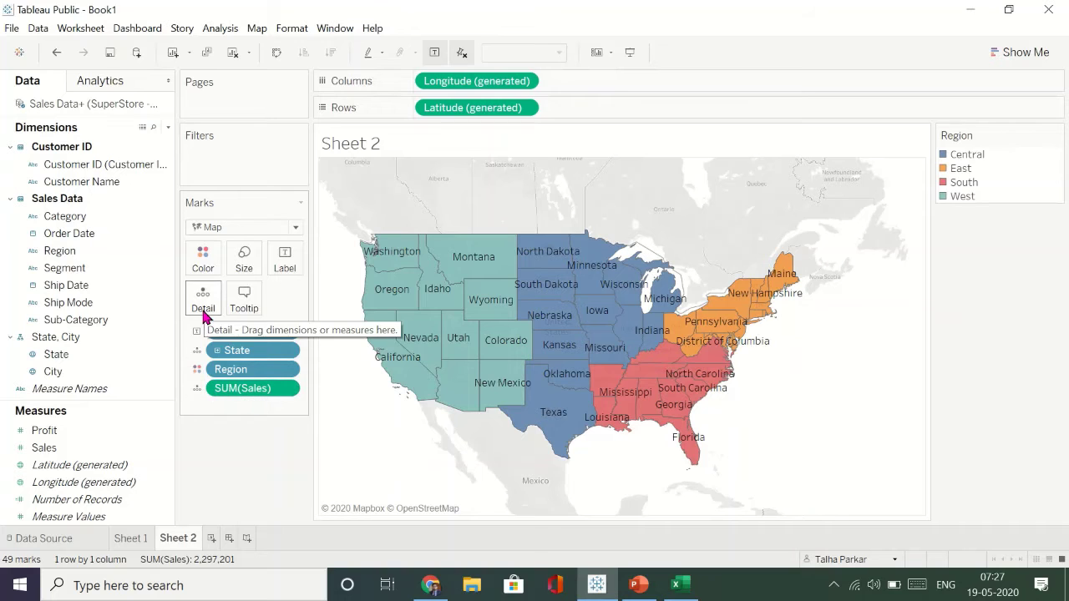
pyautogui.moveTo(488, 332)
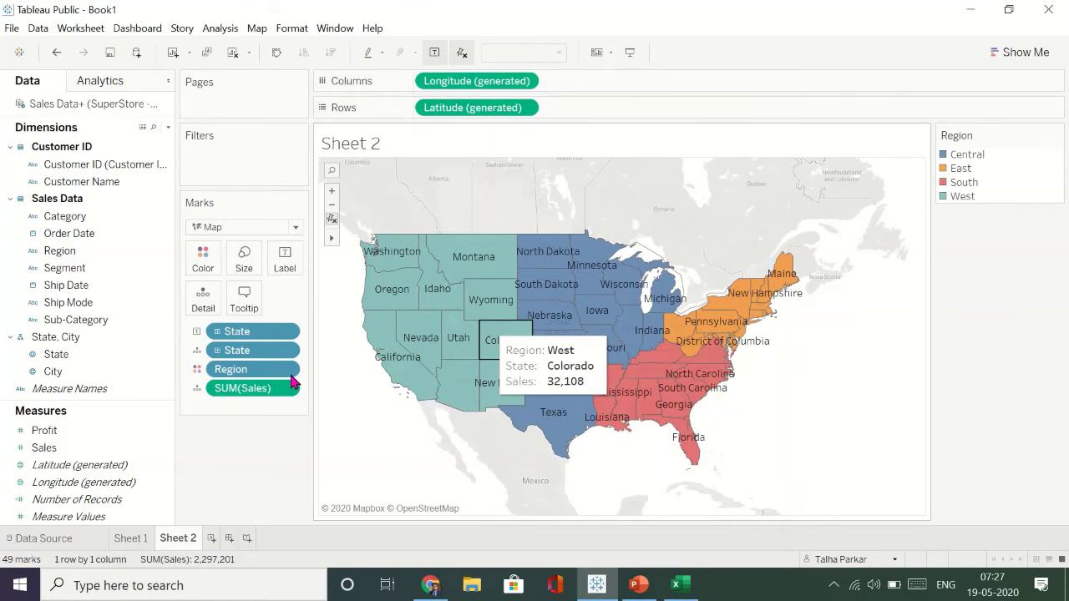
pyautogui.moveTo(42, 431); pyautogui.dragTo(244, 296)
pyautogui.moveTo(472, 341)
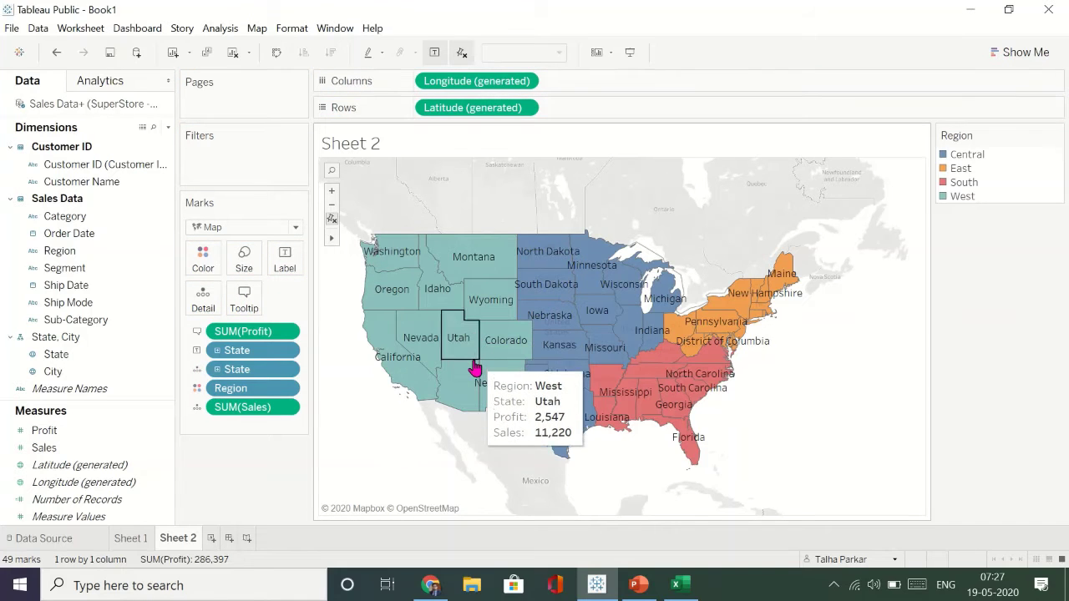
# Drill the State hierarchy on the map down to City, inspect the city marks, and collapse it back to State.
pyautogui.click(216, 372)
pyautogui.click(216, 370)
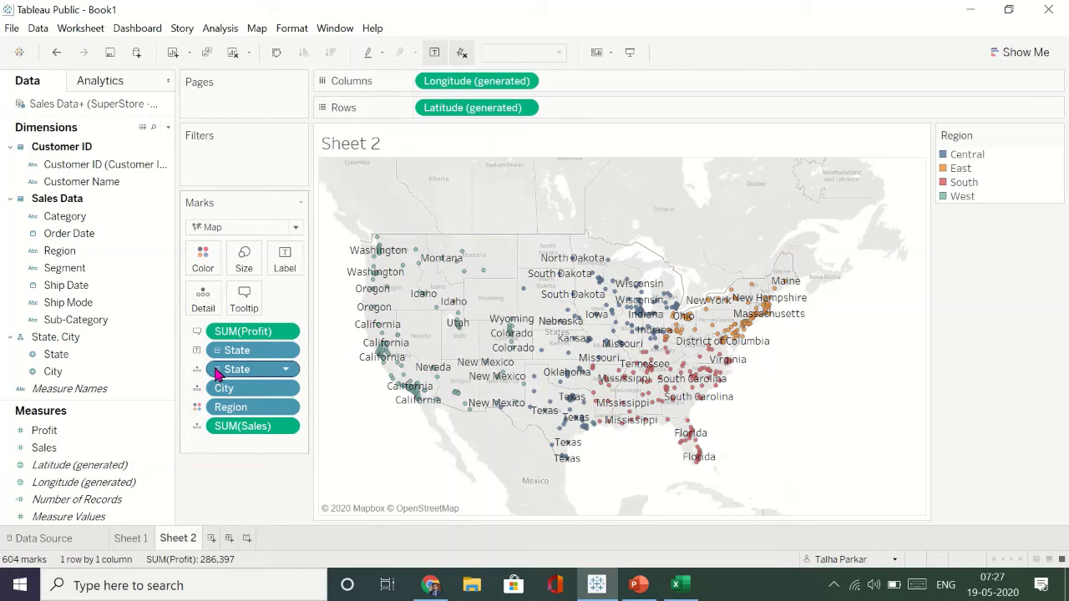
pyautogui.click(216, 370)
pyautogui.click(218, 370)
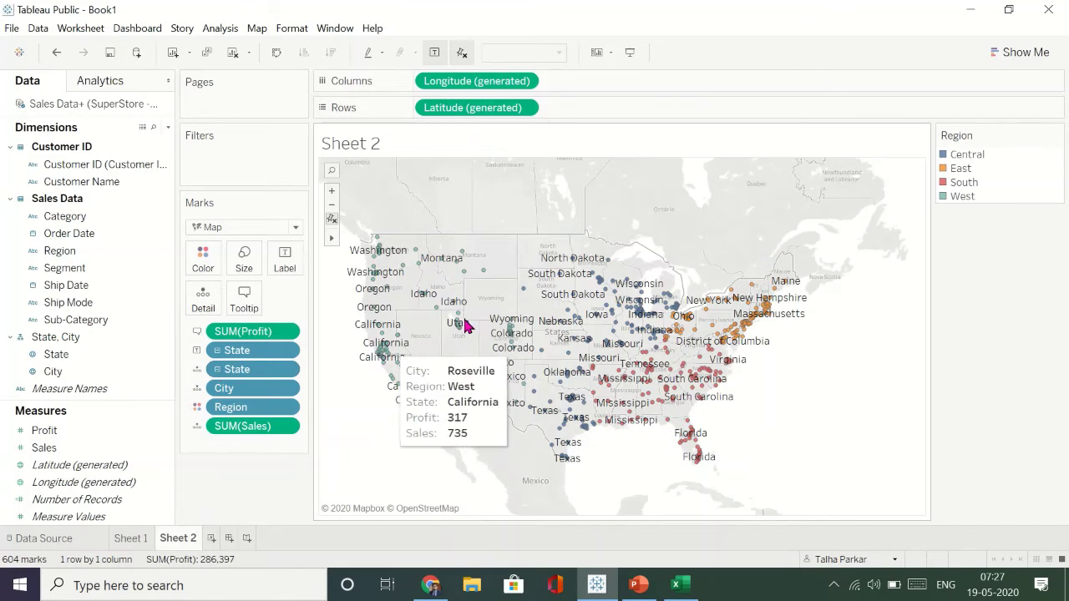
pyautogui.moveTo(598, 419)
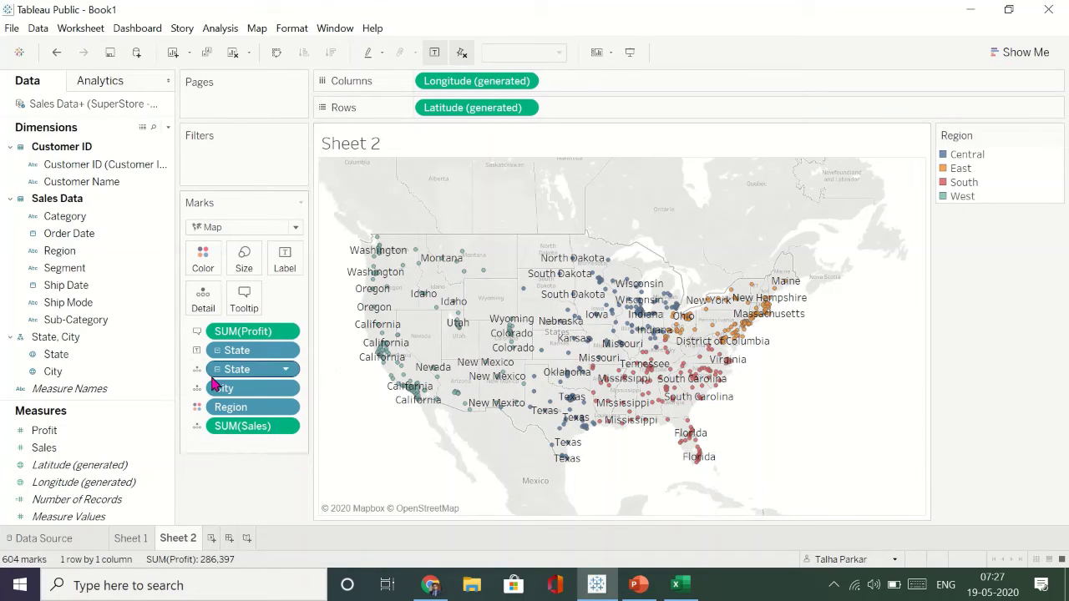
pyautogui.moveTo(217, 376); pyautogui.dragTo(219, 354)
pyautogui.click(217, 351)
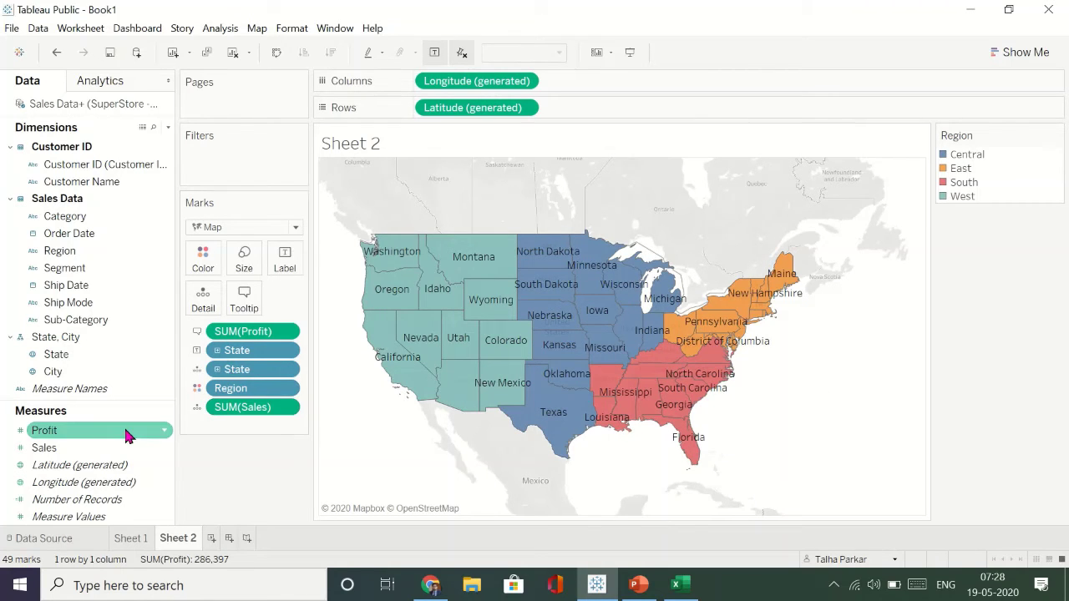
# Remove Sales from the map's detail and add it to the state labels alongside the state names.
pyautogui.click(91, 447)
pyautogui.moveTo(91, 447); pyautogui.dragTo(299, 259)
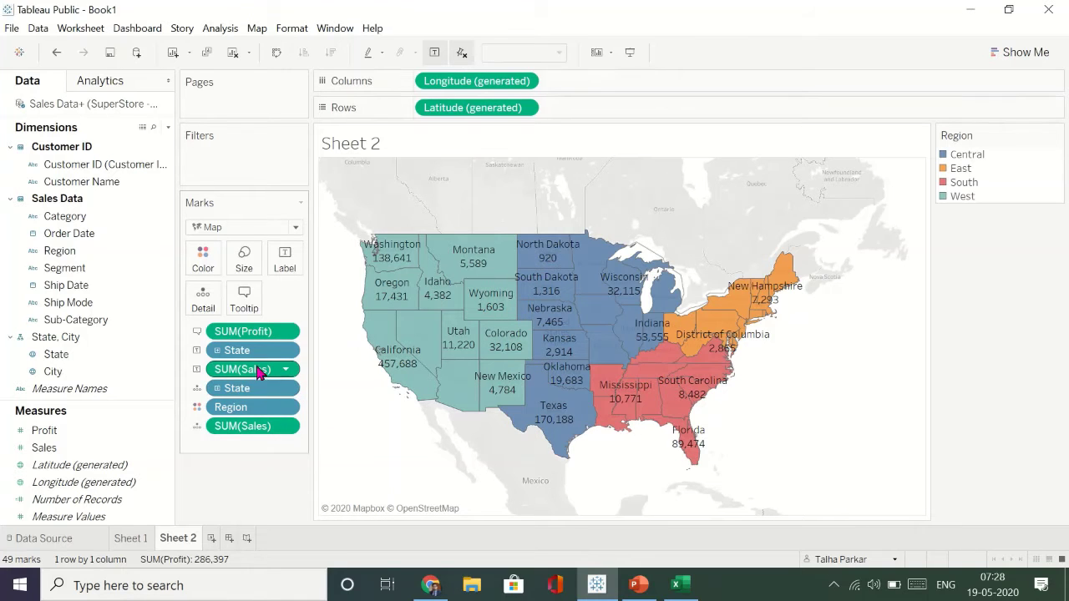
pyautogui.moveTo(257, 370); pyautogui.dragTo(265, 484)
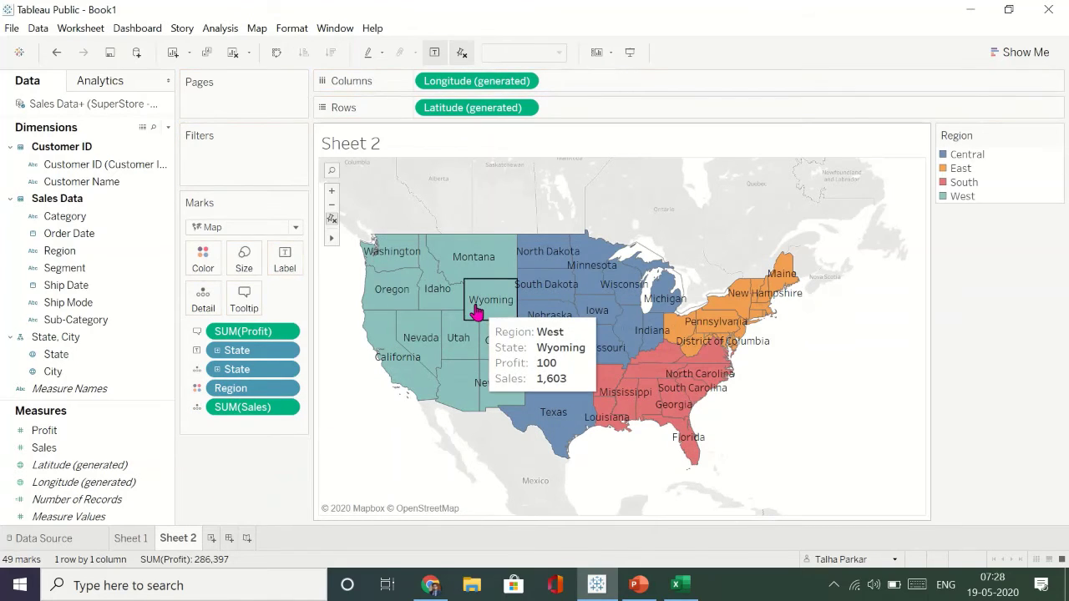
pyautogui.moveTo(255, 409); pyautogui.dragTo(256, 501)
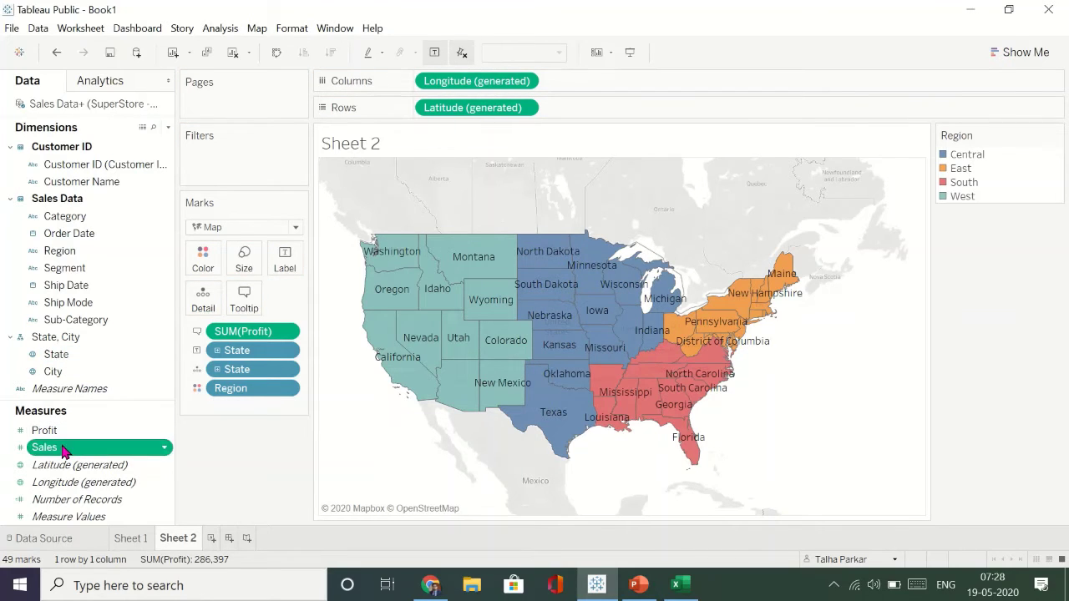
pyautogui.moveTo(67, 447); pyautogui.dragTo(286, 261)
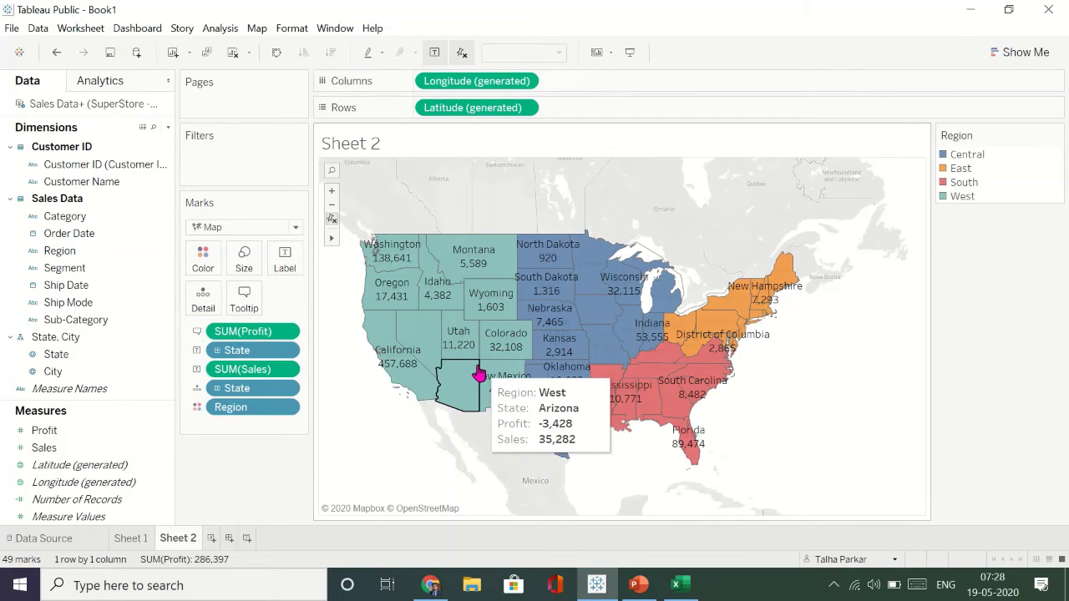
# Add a new worksheet, bring up the chart suggestions, and build a text table of Sales by Sub-Category.
pyautogui.click(211, 540)
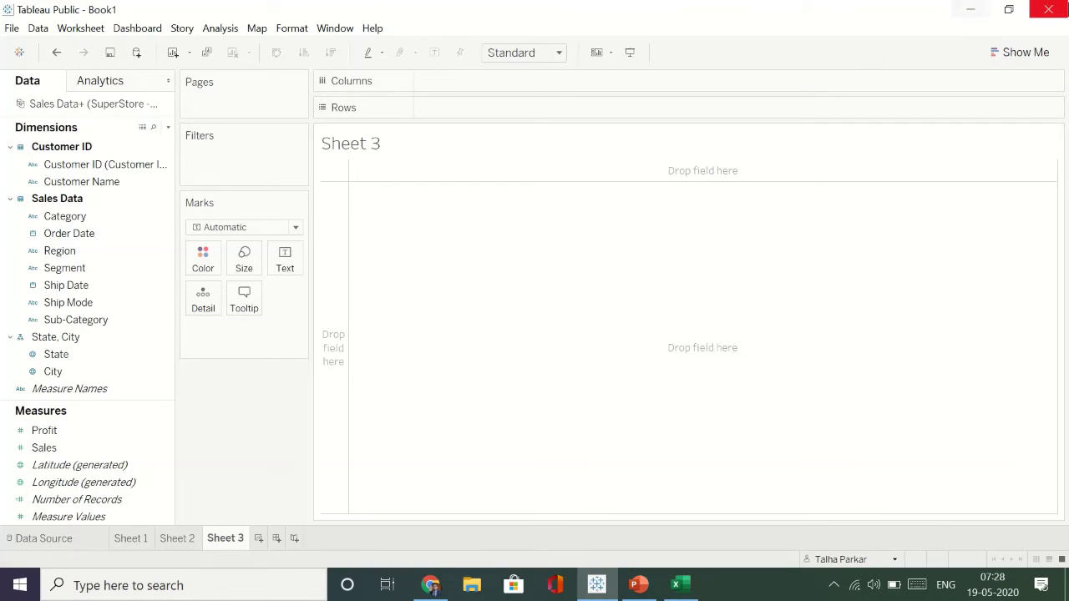
pyautogui.click(1054, 53)
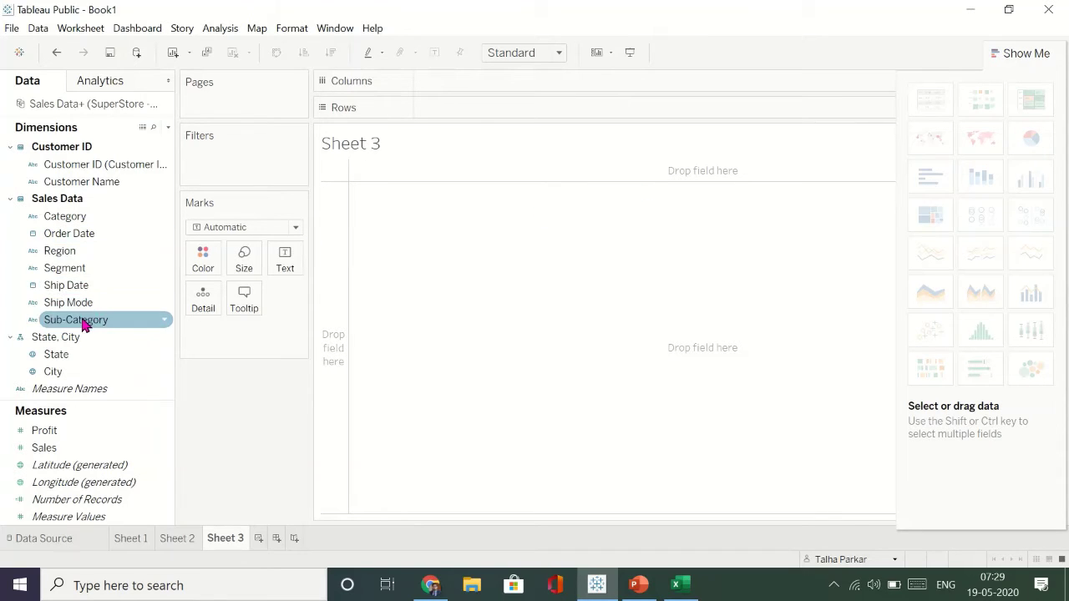
pyautogui.moveTo(83, 322); pyautogui.dragTo(455, 271)
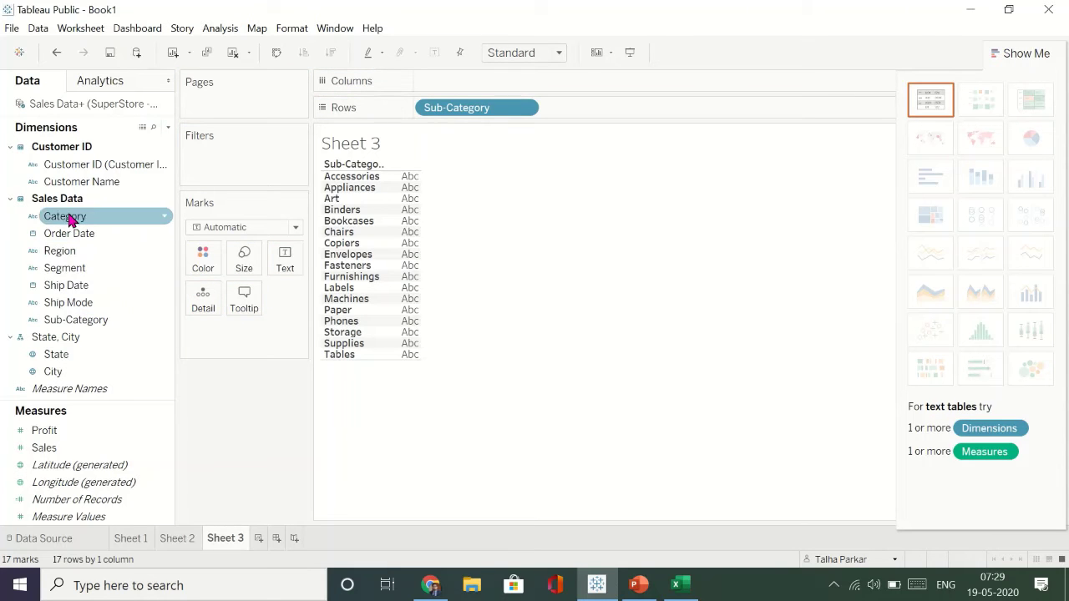
pyautogui.moveTo(65, 216); pyautogui.dragTo(554, 229)
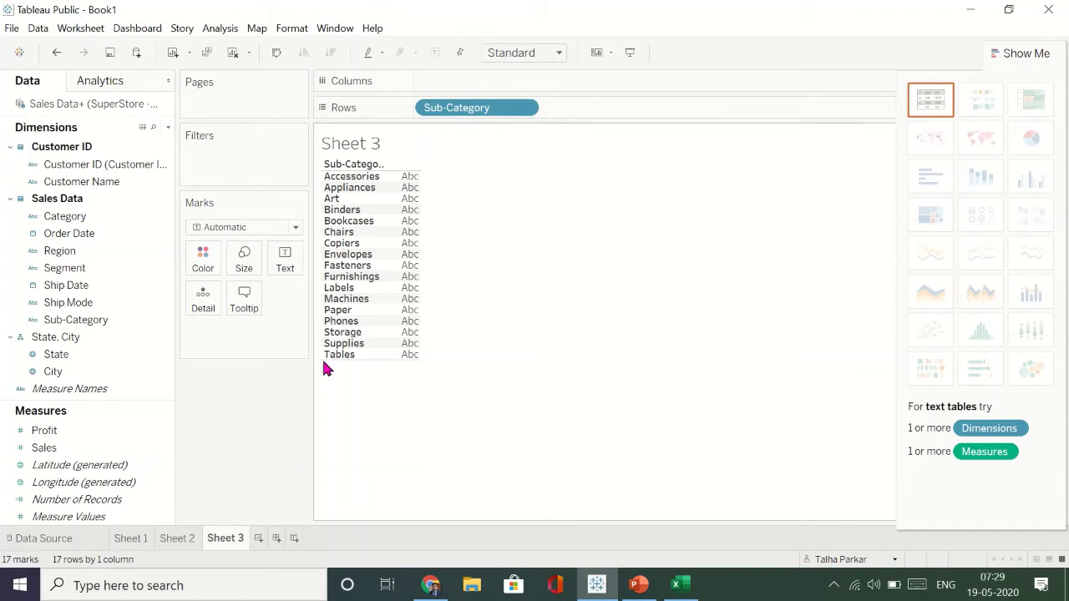
pyautogui.moveTo(43, 448); pyautogui.dragTo(422, 270)
pyautogui.click(74, 430)
pyautogui.moveTo(50, 448); pyautogui.dragTo(281, 380)
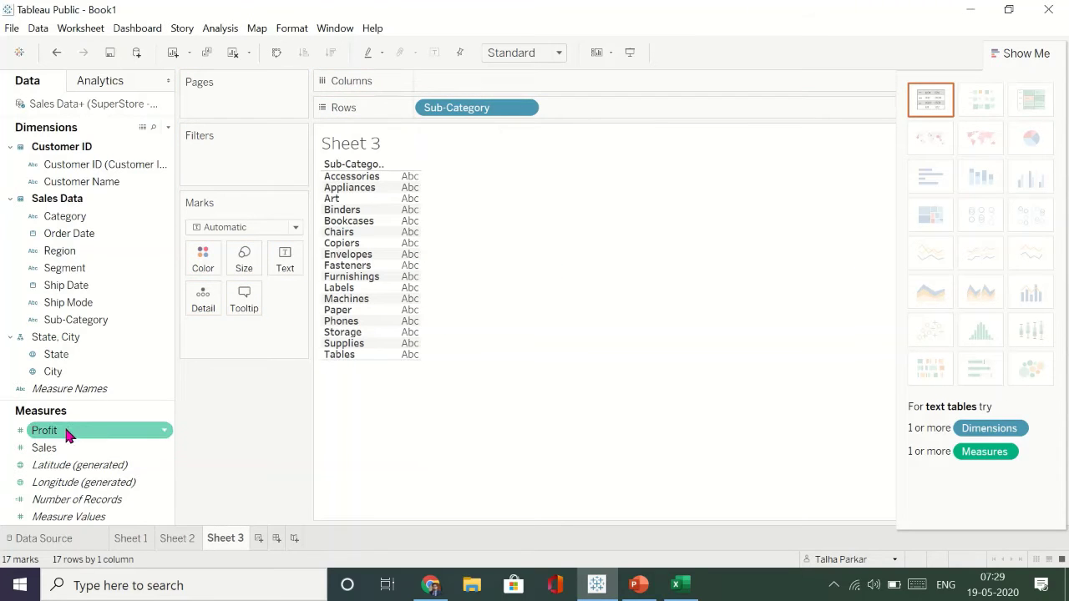
pyautogui.moveTo(33, 448); pyautogui.dragTo(407, 236)
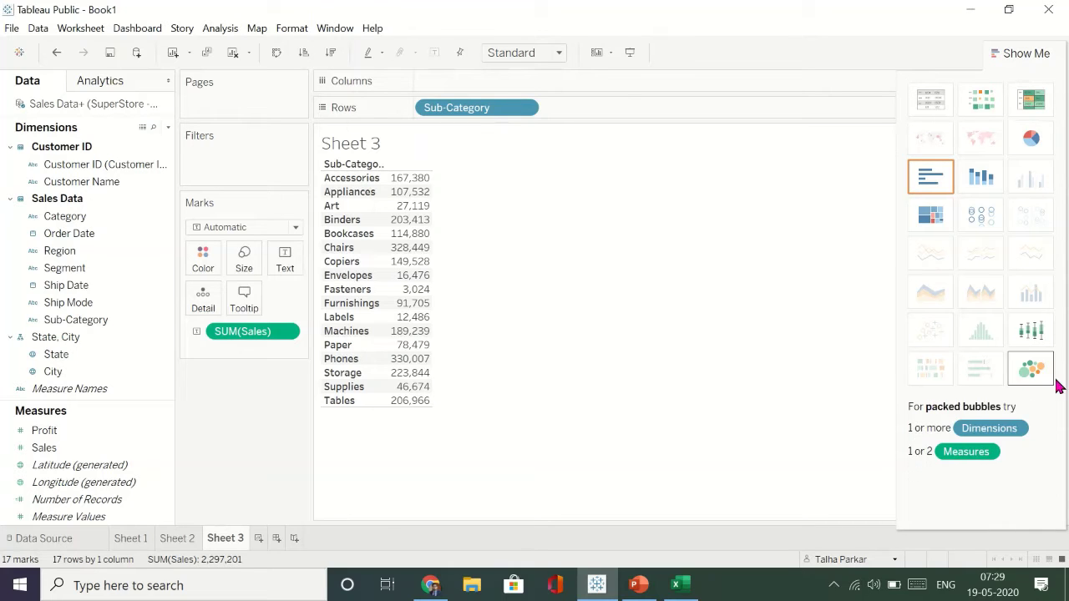
# Turn the table into a pie chart and colour its slices by Category instead of Sub-Category.
pyautogui.click(1032, 139)
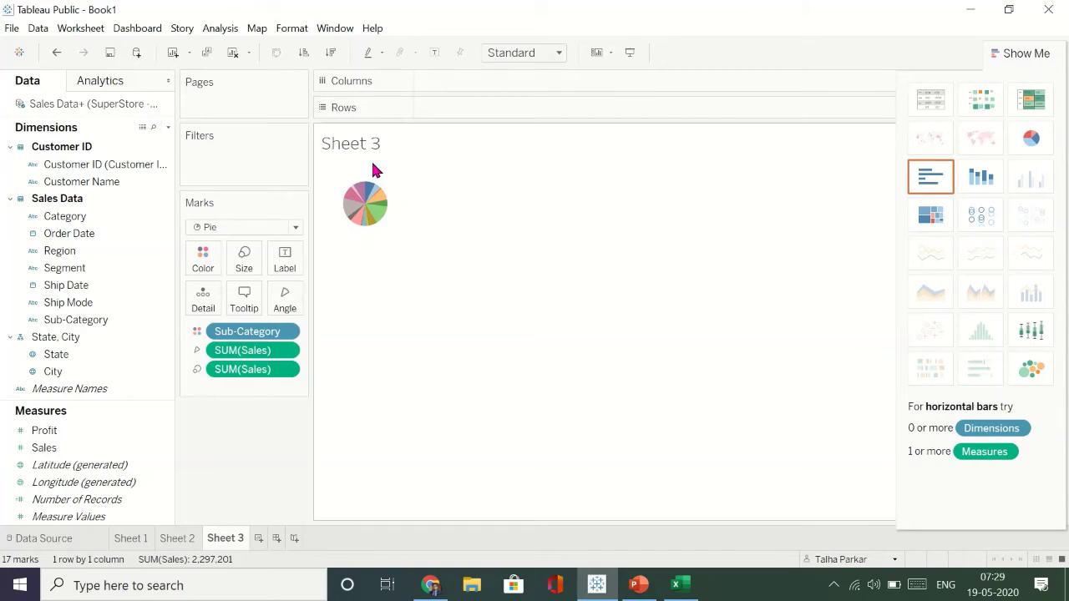
pyautogui.moveTo(243, 331); pyautogui.dragTo(446, 365)
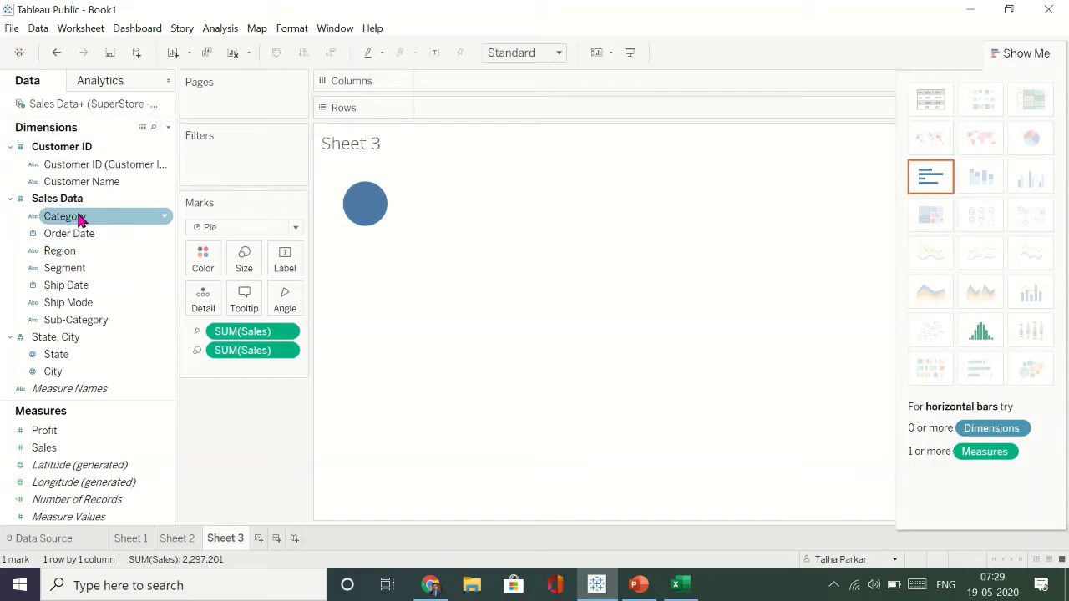
pyautogui.moveTo(78, 217); pyautogui.dragTo(243, 333)
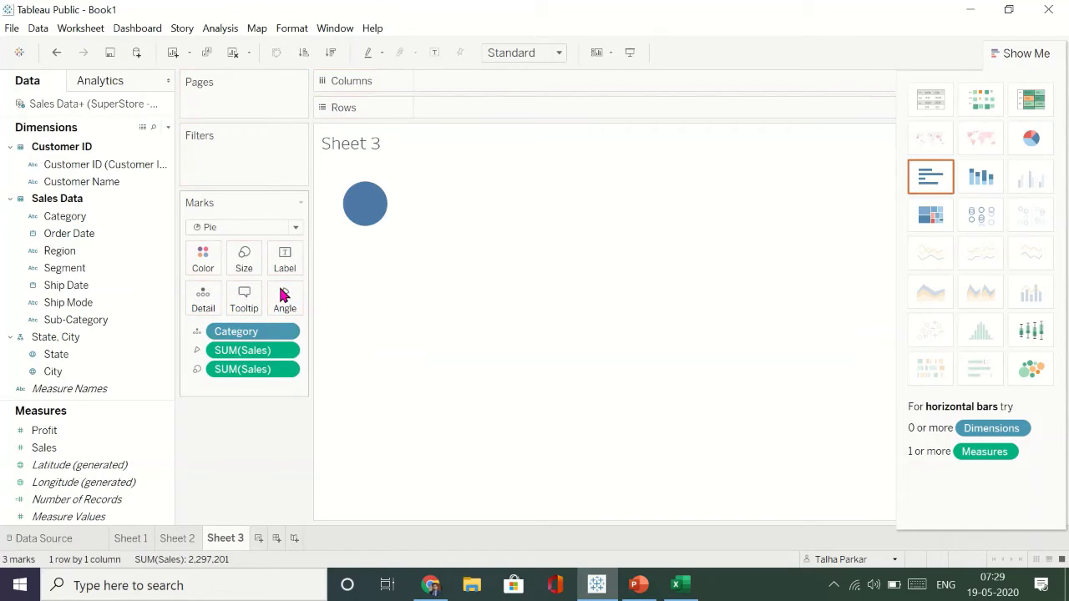
pyautogui.moveTo(371, 218)
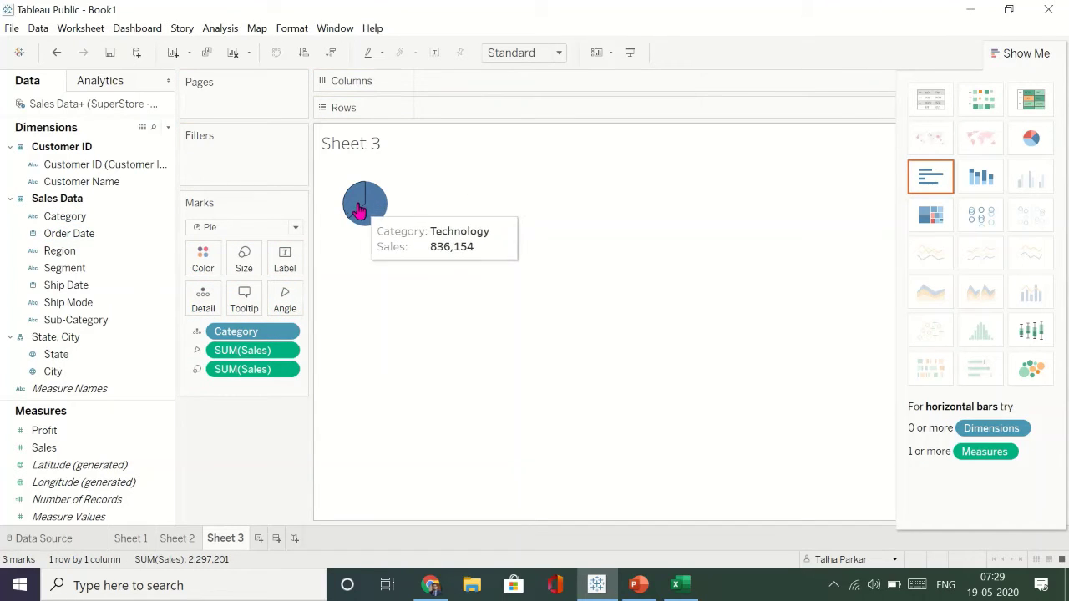
pyautogui.moveTo(255, 332); pyautogui.dragTo(213, 265)
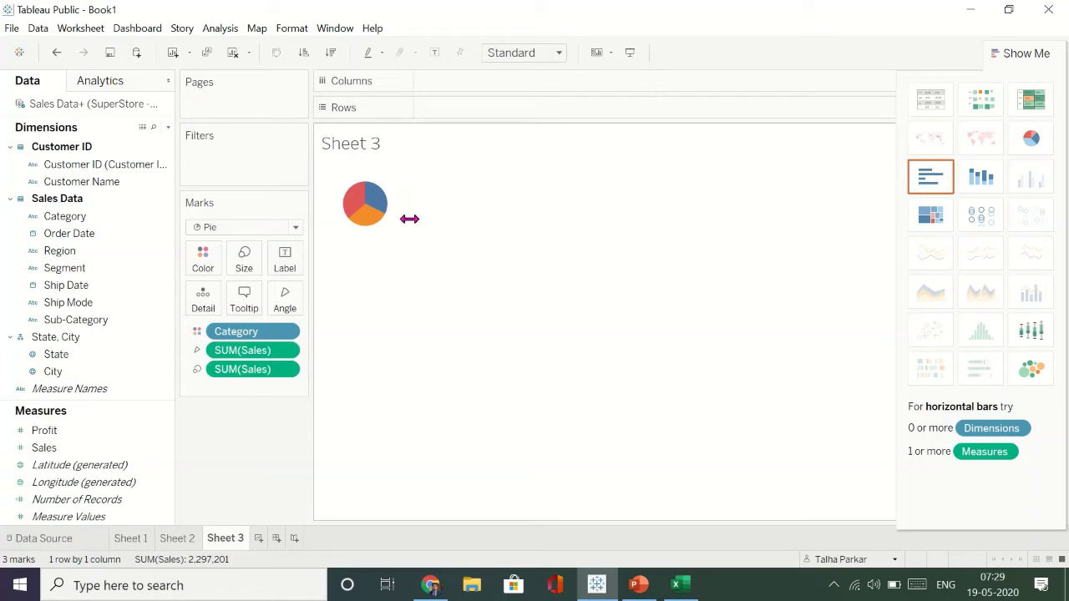
# Widen and heighten the view to enlarge the pie, and check the tooltips of its category slices.
pyautogui.moveTo(615, 261); pyautogui.dragTo(625, 264)
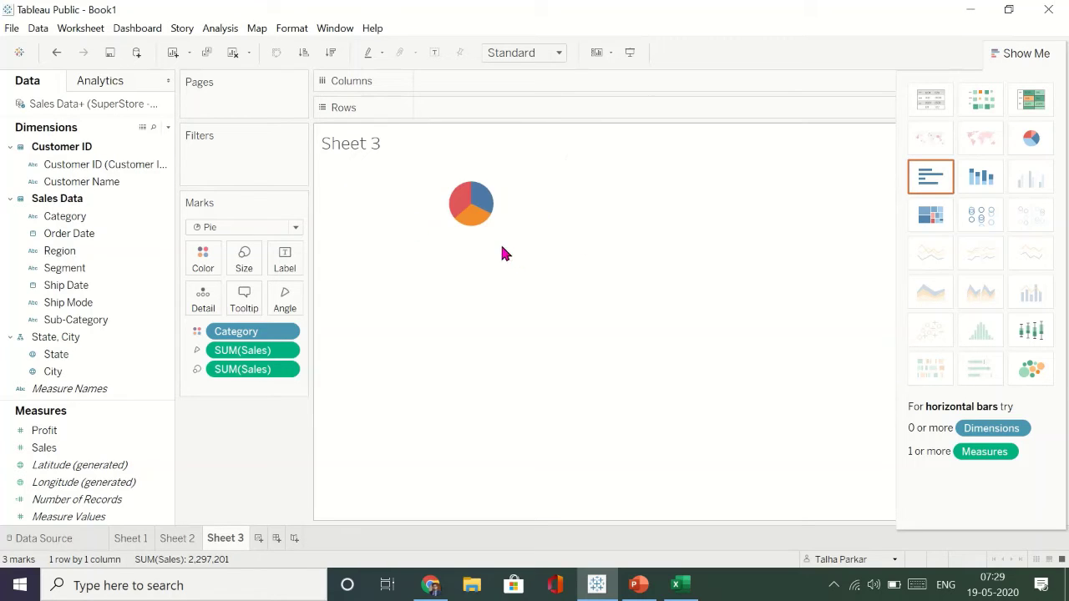
pyautogui.moveTo(490, 246); pyautogui.dragTo(505, 458)
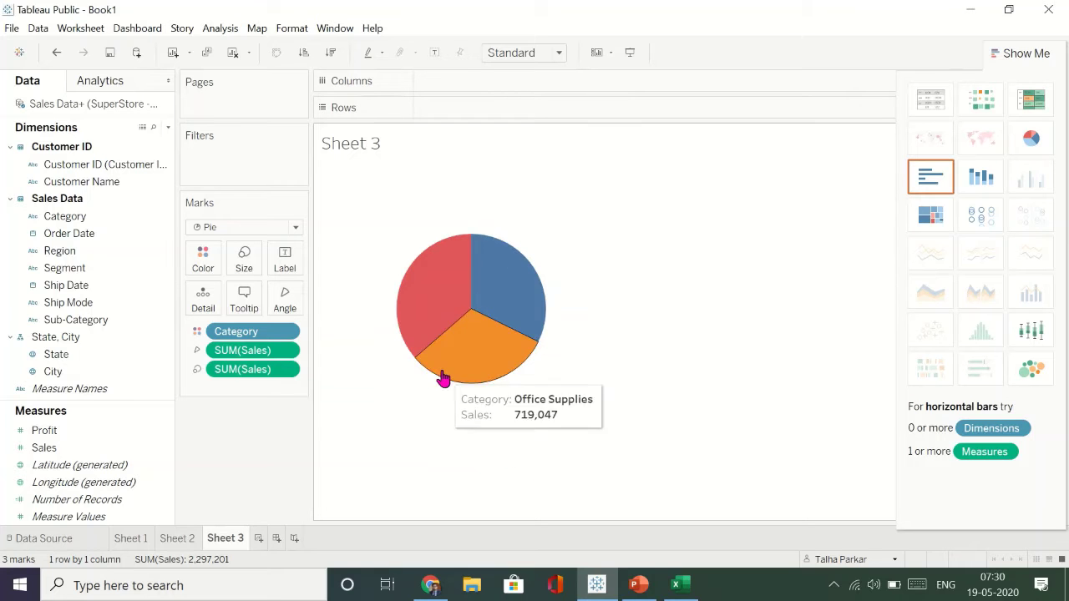
pyautogui.moveTo(457, 302)
# Replace Category with Sub-Category as the pie's detail, keeping Sub-Category out of the rows.
pyautogui.moveTo(224, 331); pyautogui.dragTo(46, 296)
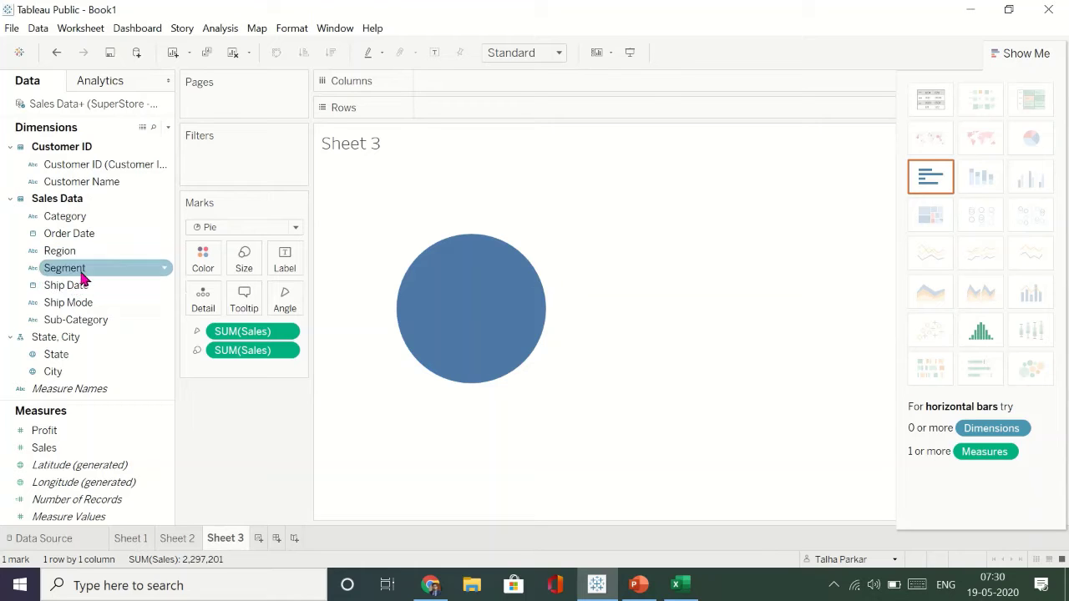
pyautogui.doubleClick(88, 319)
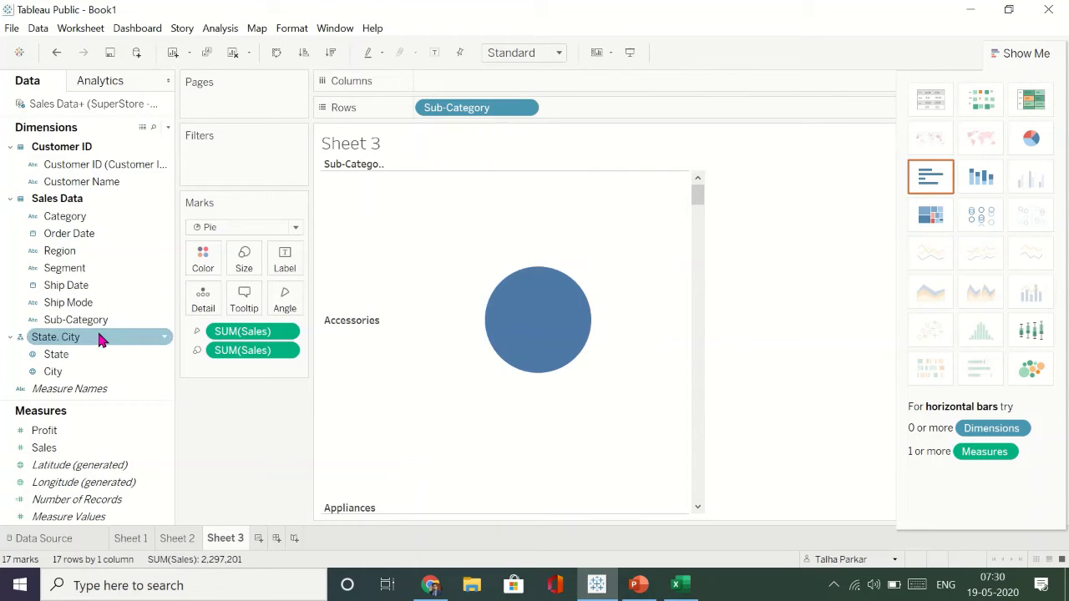
pyautogui.moveTo(153, 321); pyautogui.dragTo(243, 329)
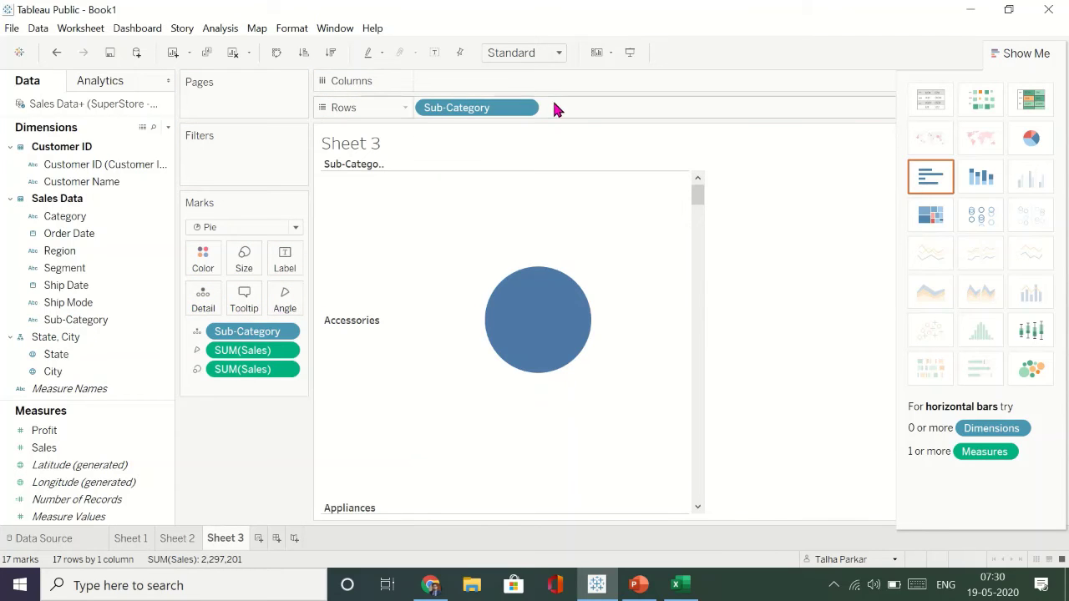
pyautogui.moveTo(507, 113); pyautogui.dragTo(101, 155)
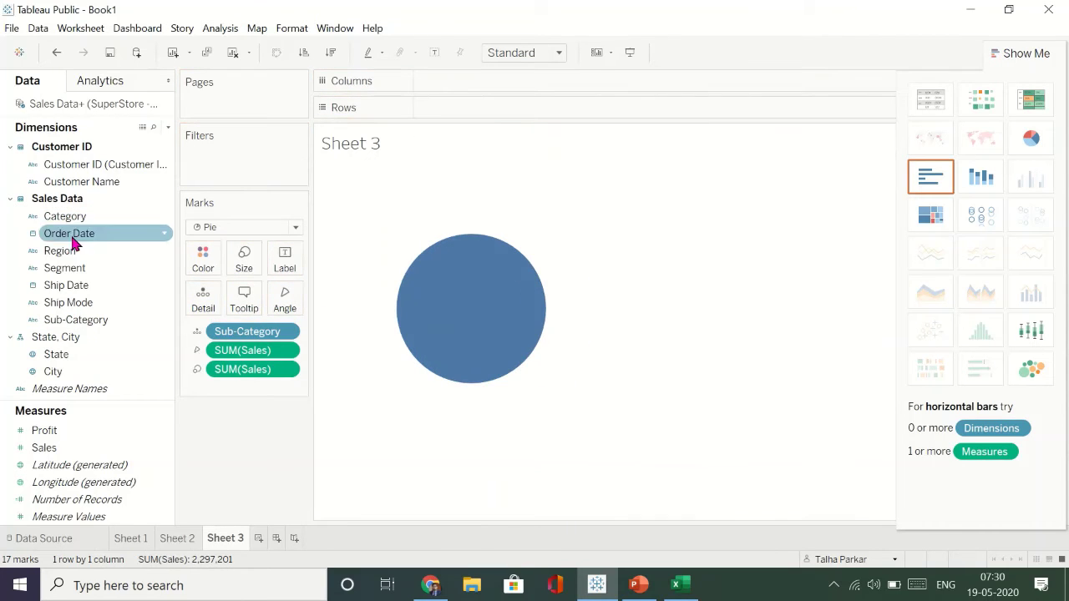
# Colour the slices by Sub-Category and split the pie by Region, first across columns and then down rows.
pyautogui.moveTo(74, 254); pyautogui.dragTo(443, 84)
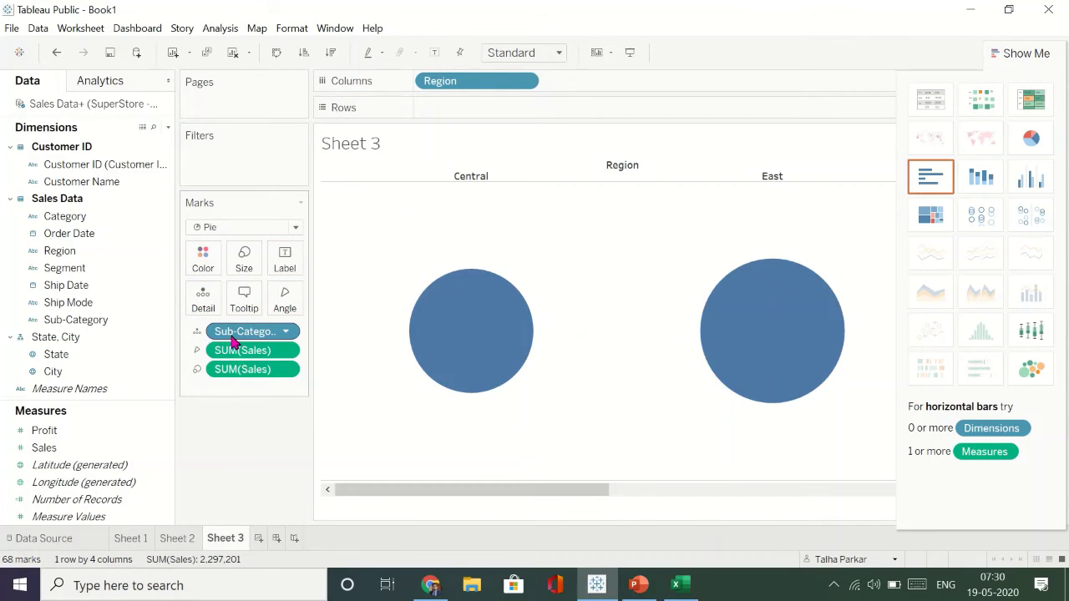
pyautogui.moveTo(234, 341); pyautogui.dragTo(203, 255)
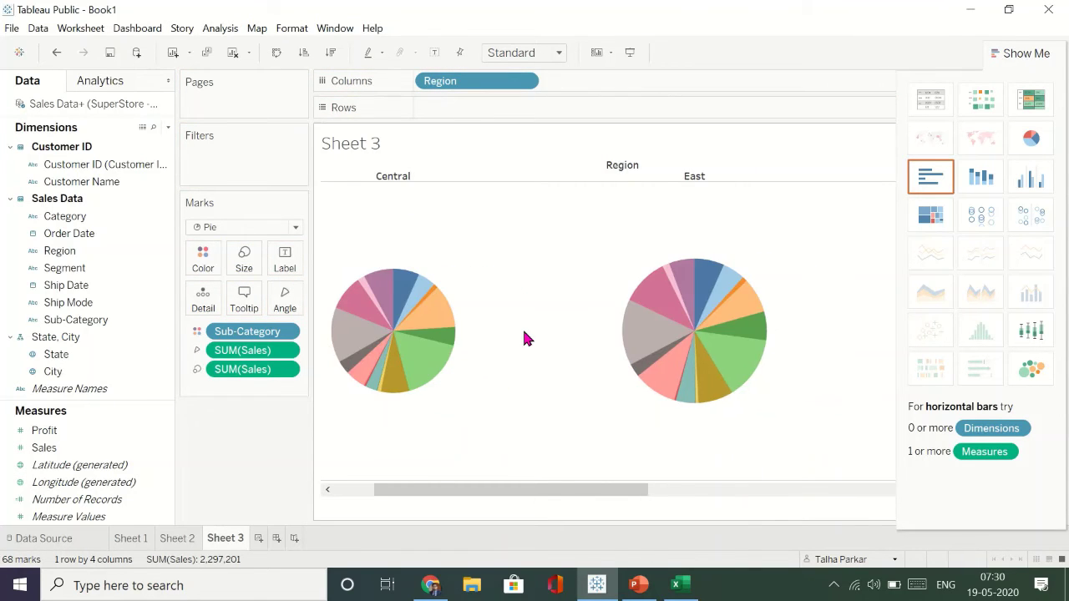
pyautogui.hscroll(3, 524, 332)
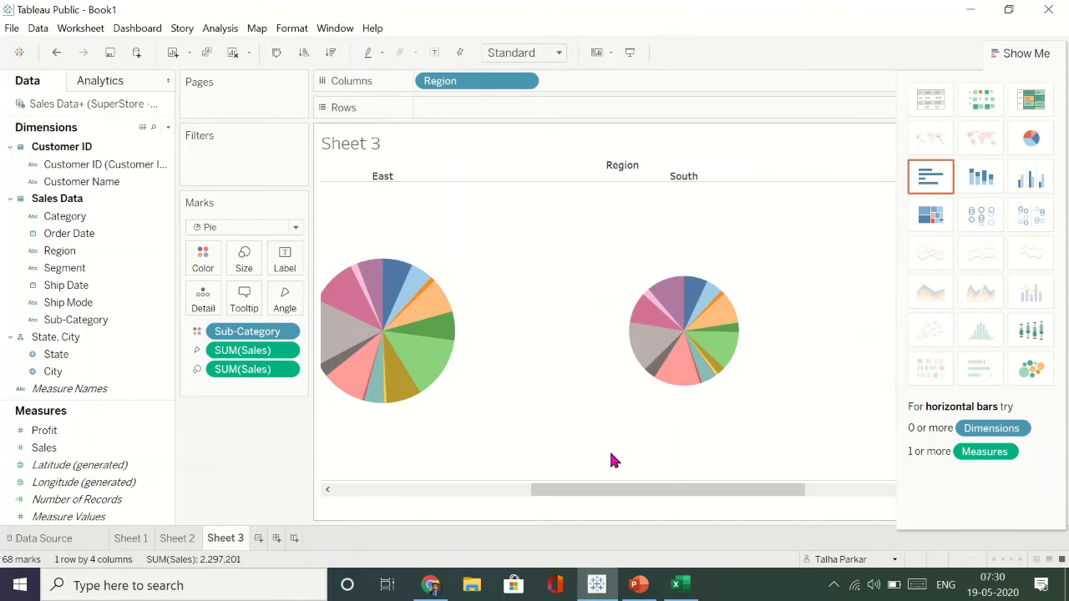
pyautogui.moveTo(609, 491); pyautogui.dragTo(440, 480)
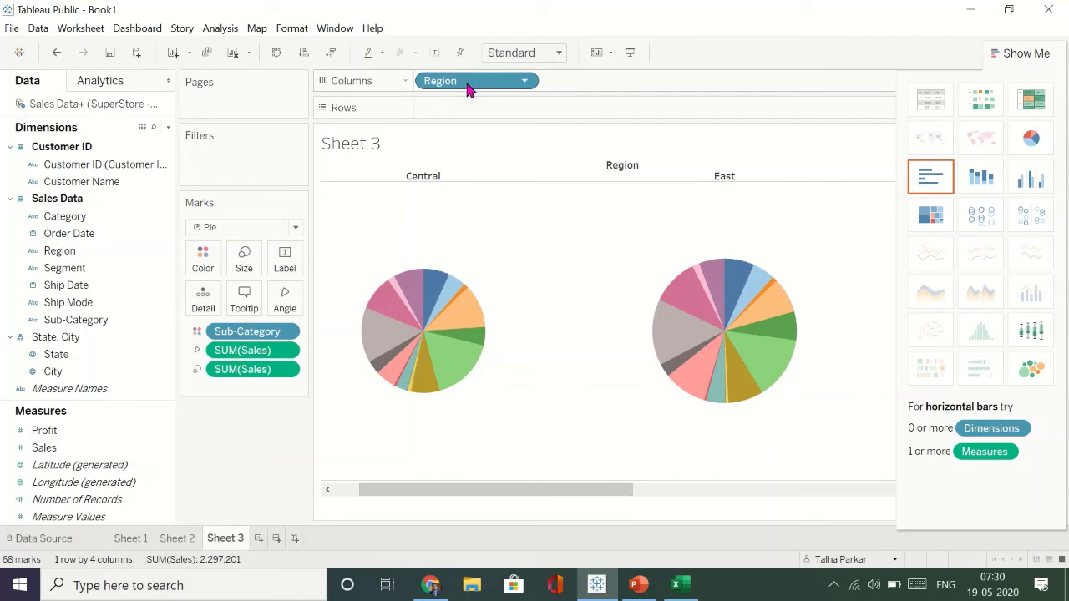
pyautogui.moveTo(470, 83); pyautogui.dragTo(473, 116)
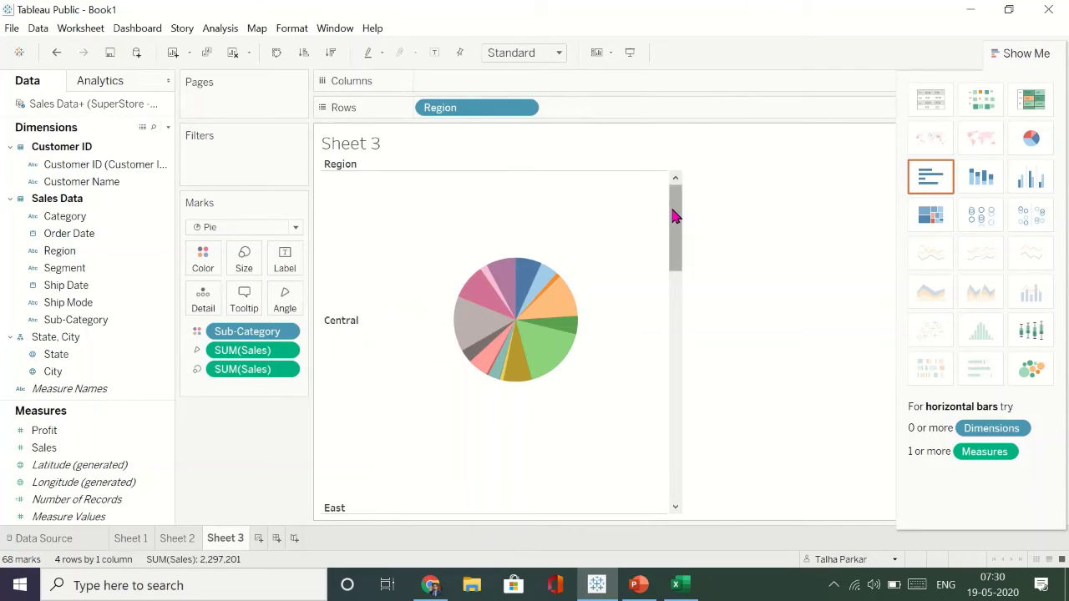
pyautogui.moveTo(676, 210); pyautogui.dragTo(661, 467)
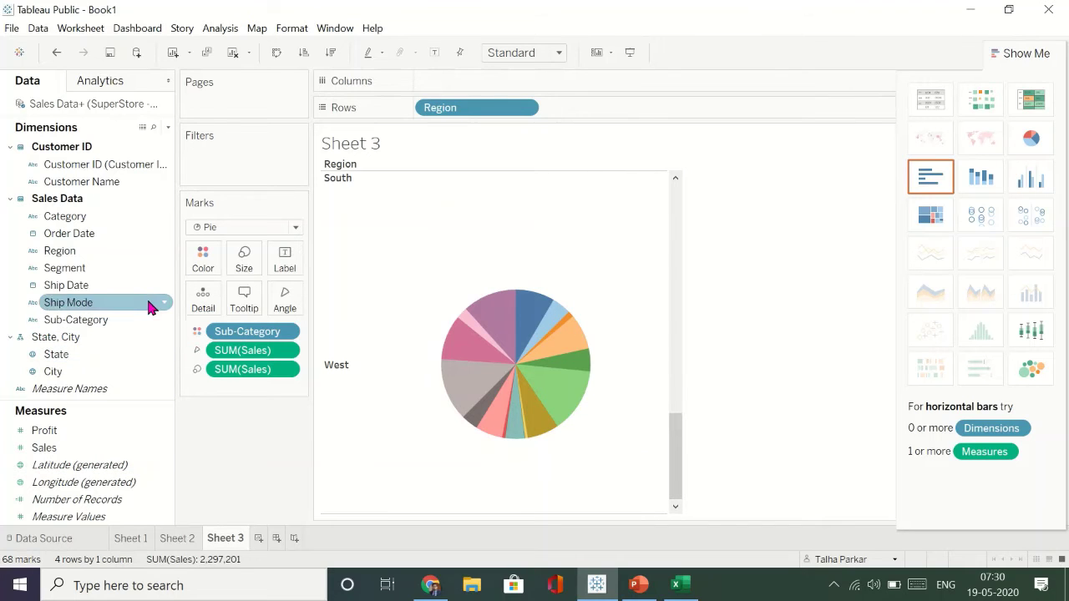
# Replace Region with Segment in the rows and look through the pies of all segments.
pyautogui.moveTo(445, 123); pyautogui.dragTo(72, 231)
pyautogui.moveTo(72, 276); pyautogui.dragTo(409, 112)
pyautogui.scroll(-3, 596, 387)
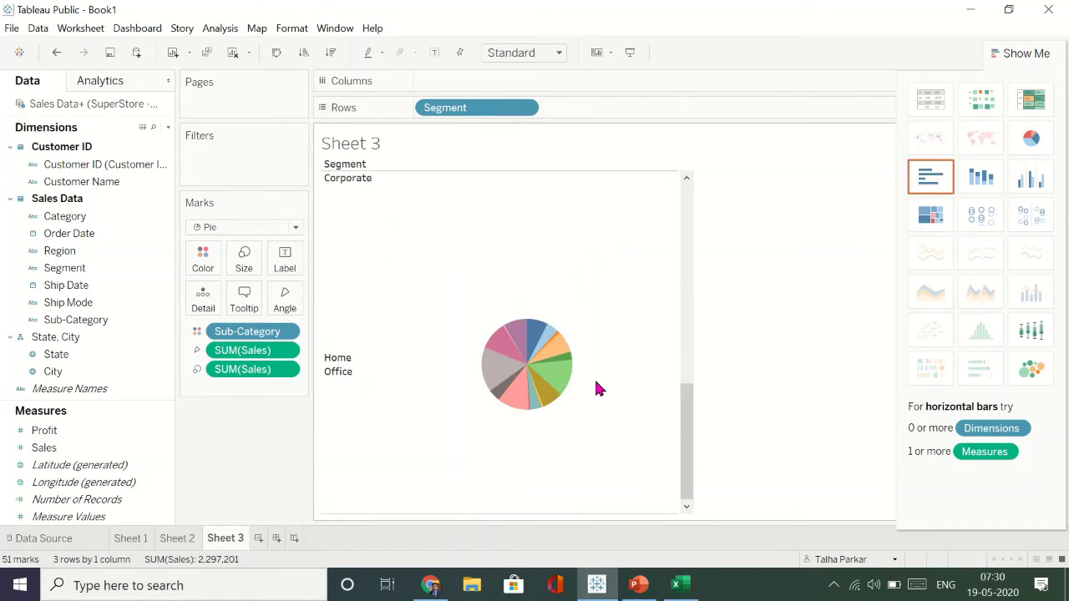
pyautogui.scroll(-1, 683, 409)
pyautogui.moveTo(682, 410); pyautogui.dragTo(677, 193)
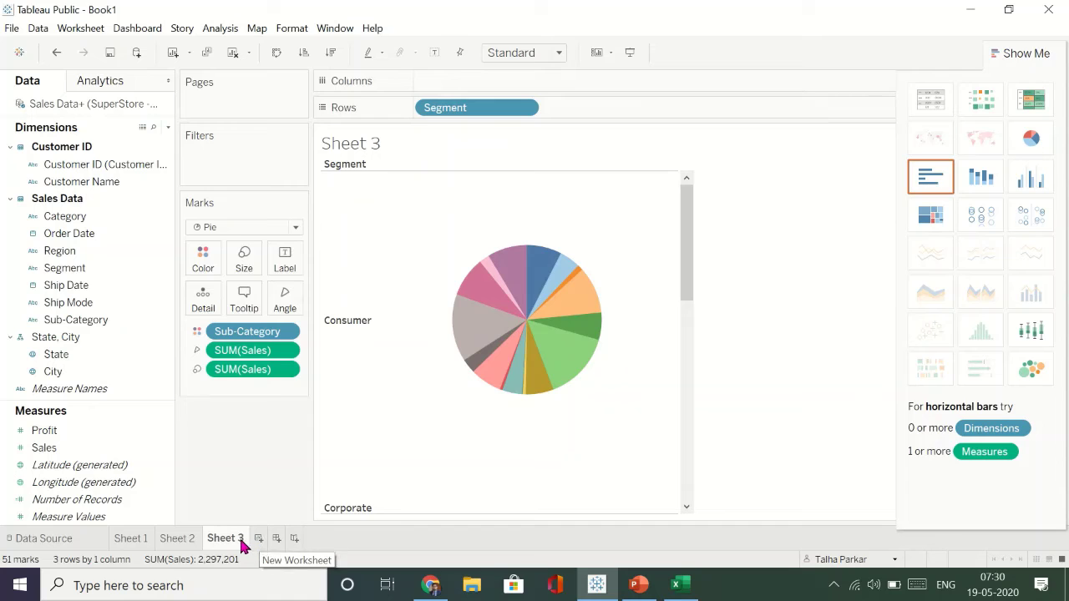
# Review Sheet 1, try the filled map and the symbol map on Sheet 2, and undo both map changes.
pyautogui.click(131, 540)
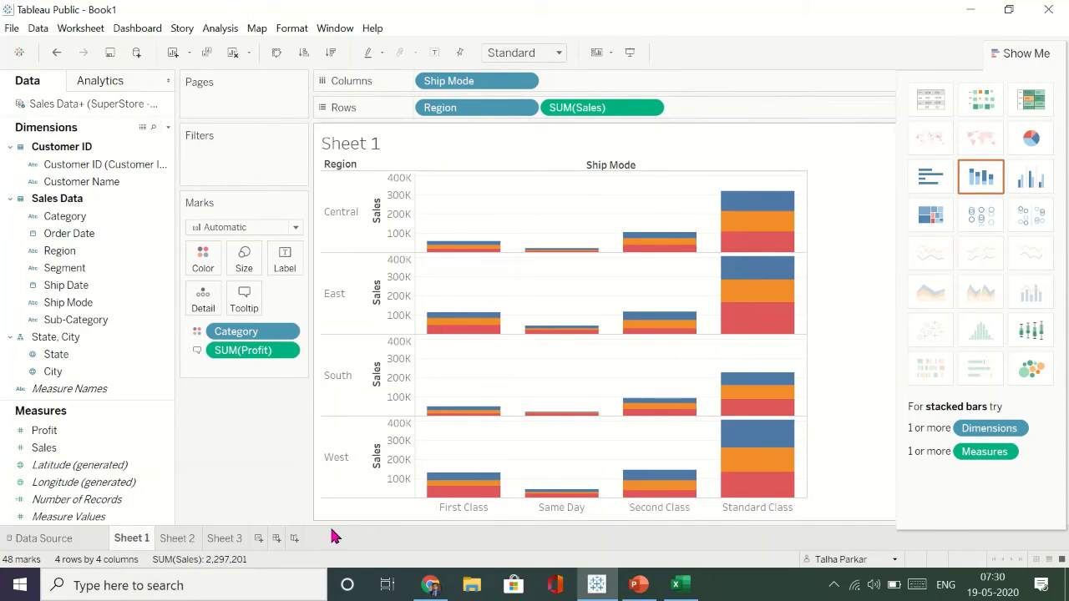
pyautogui.click(177, 539)
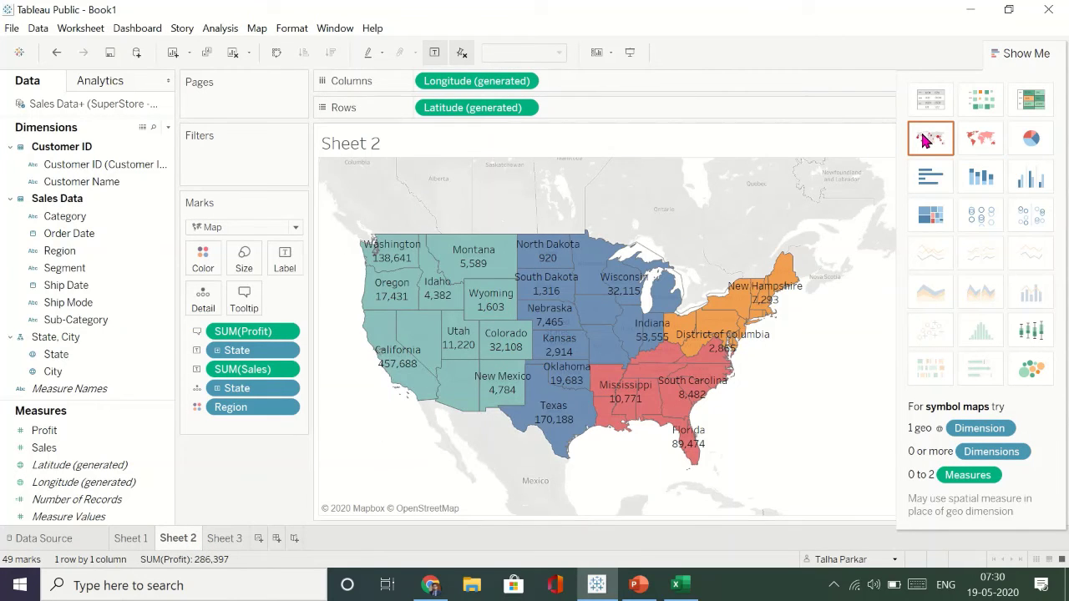
pyautogui.click(970, 138)
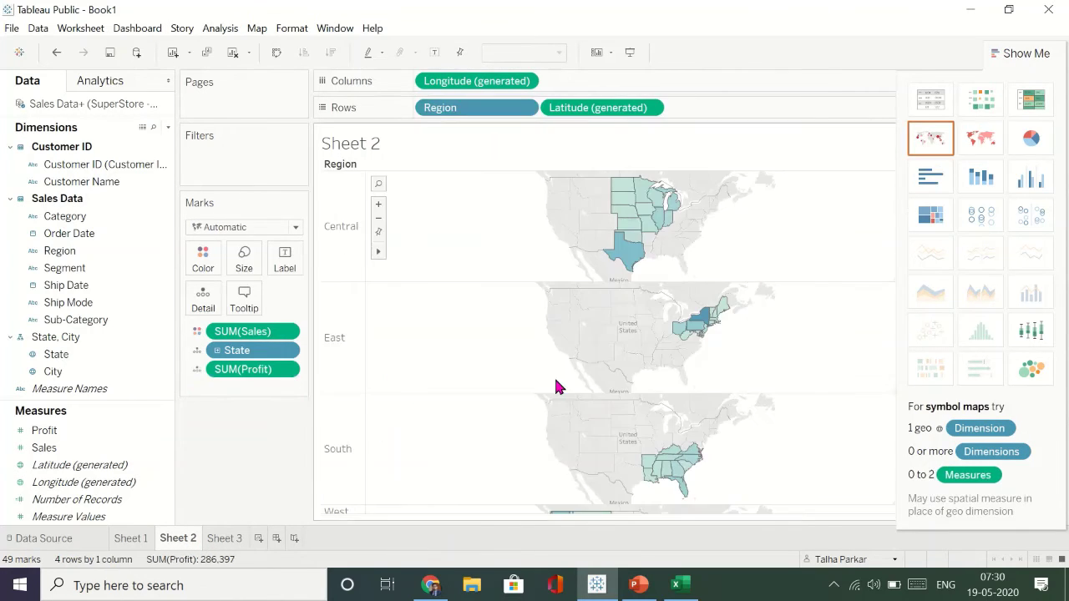
pyautogui.click(932, 141)
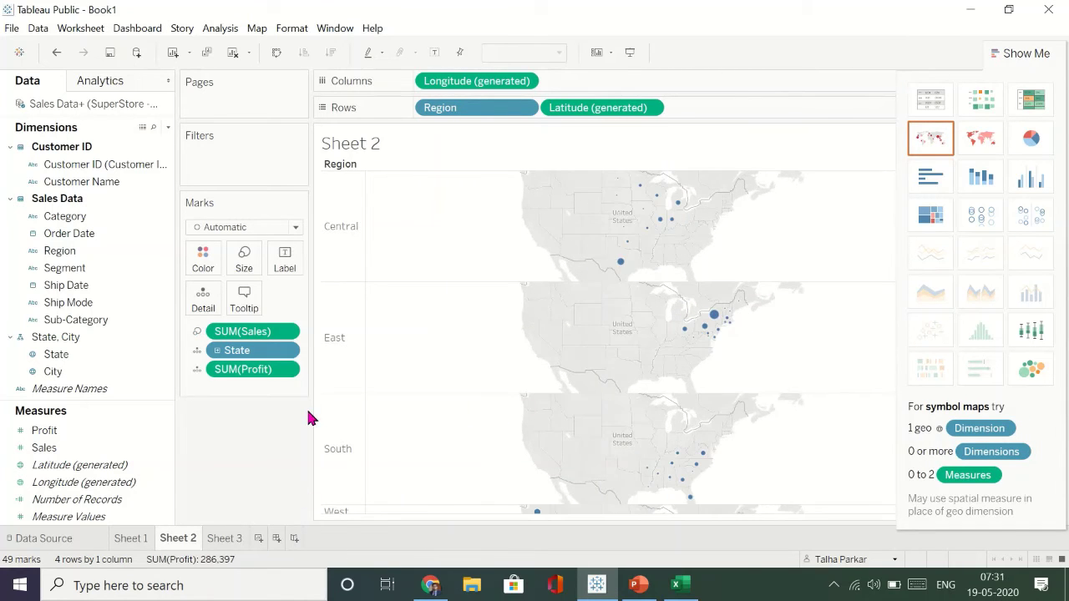
pyautogui.hotkey('ctrl', 'z')
pyautogui.hotkey('ctrl', 'z')
# Return to Sheet 3, compare the Consumer, Corporate and Home Office pies, and label the slices with Profit.
pyautogui.click(222, 538)
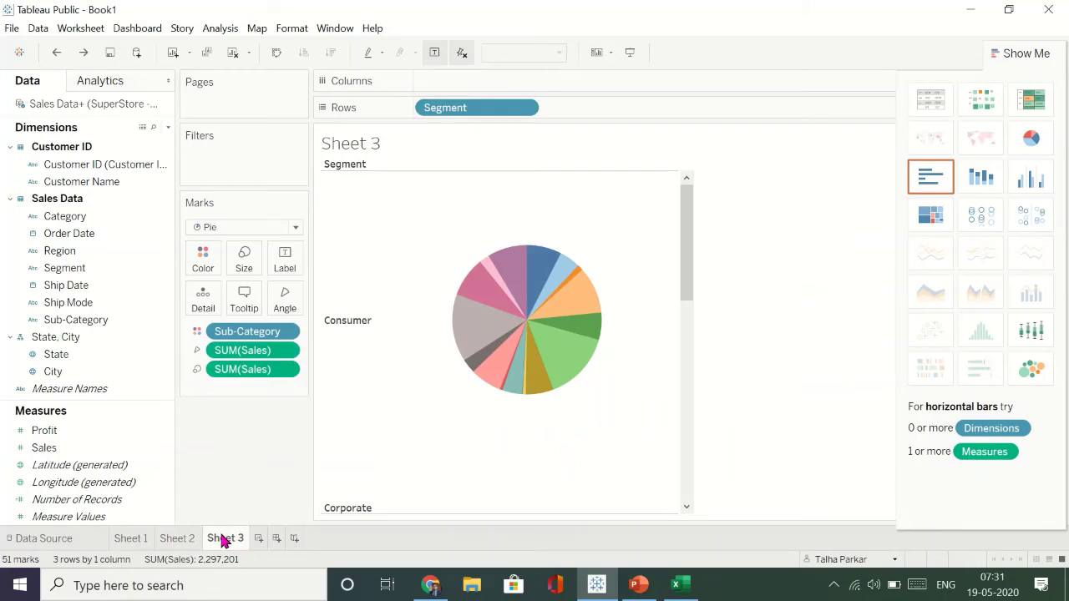
pyautogui.scroll(-3, 594, 379)
pyautogui.scroll(3, 593, 379)
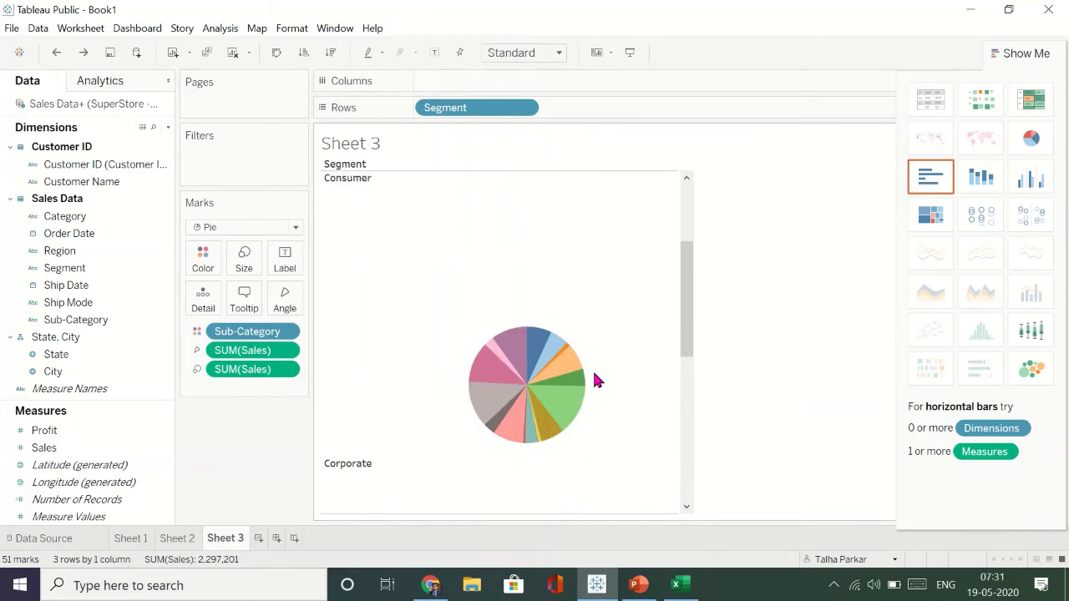
pyautogui.scroll(-3, 593, 380)
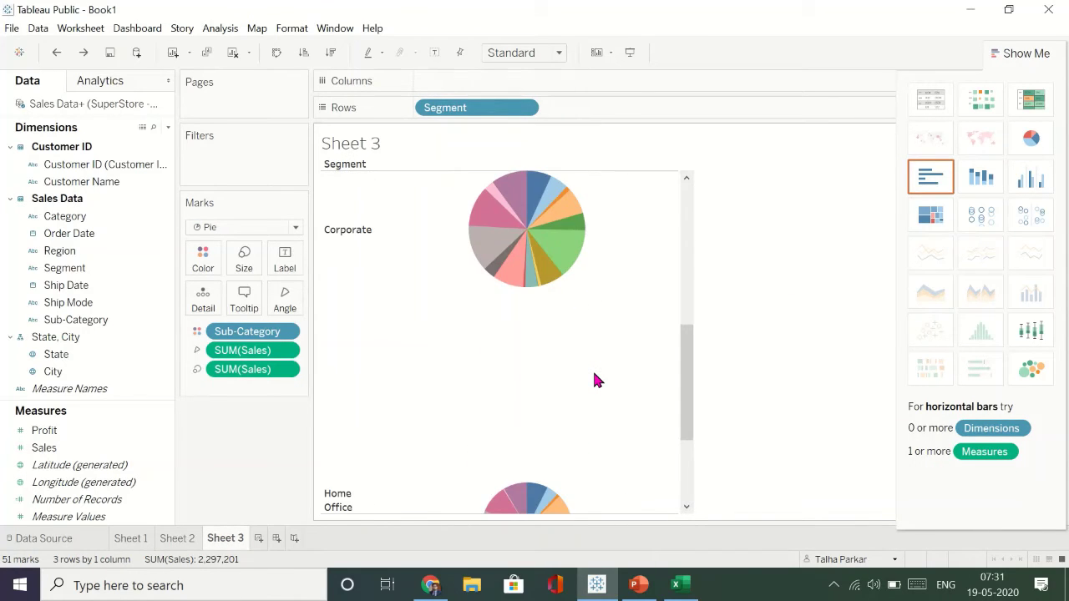
pyautogui.scroll(-1, 345, 373)
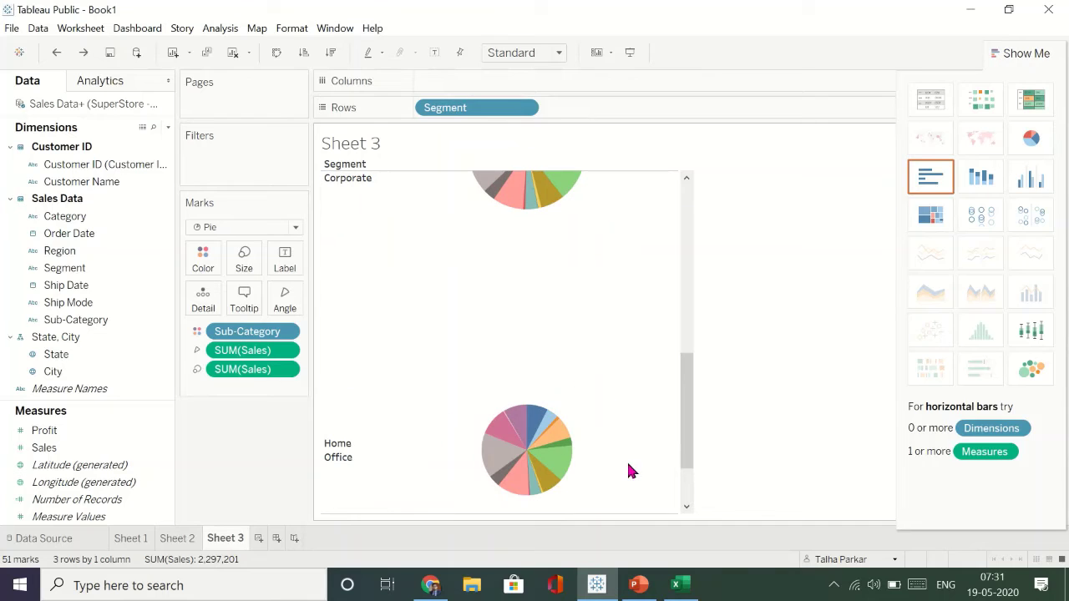
pyautogui.scroll(5, 573, 469)
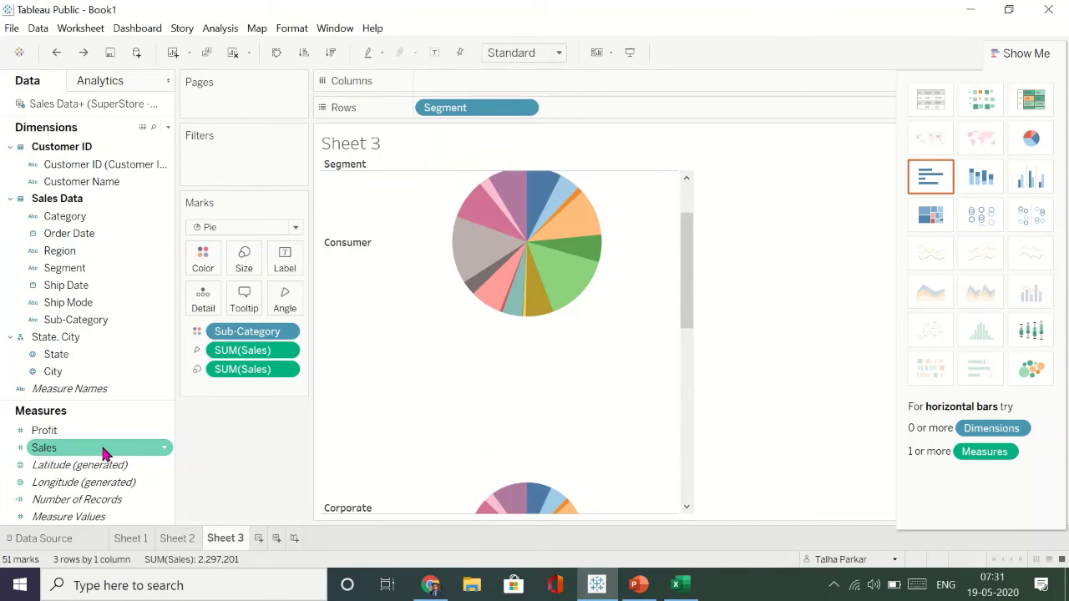
pyautogui.moveTo(89, 436); pyautogui.dragTo(288, 266)
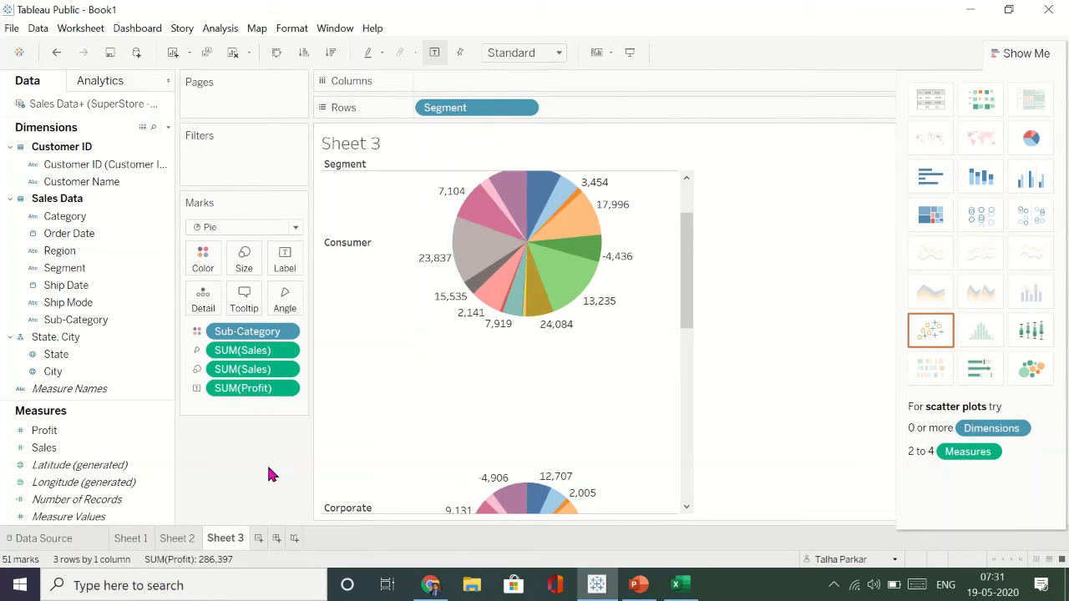
# Create a new dashboard and place Sheet 1 on it with tiled layout.
pyautogui.rightClick(262, 538)
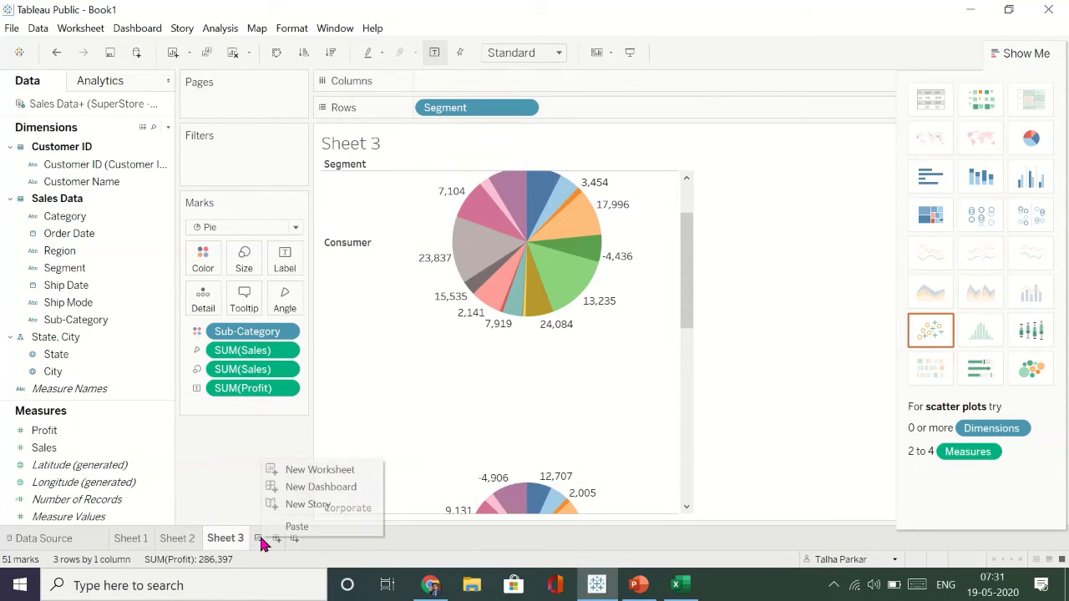
pyautogui.click(334, 491)
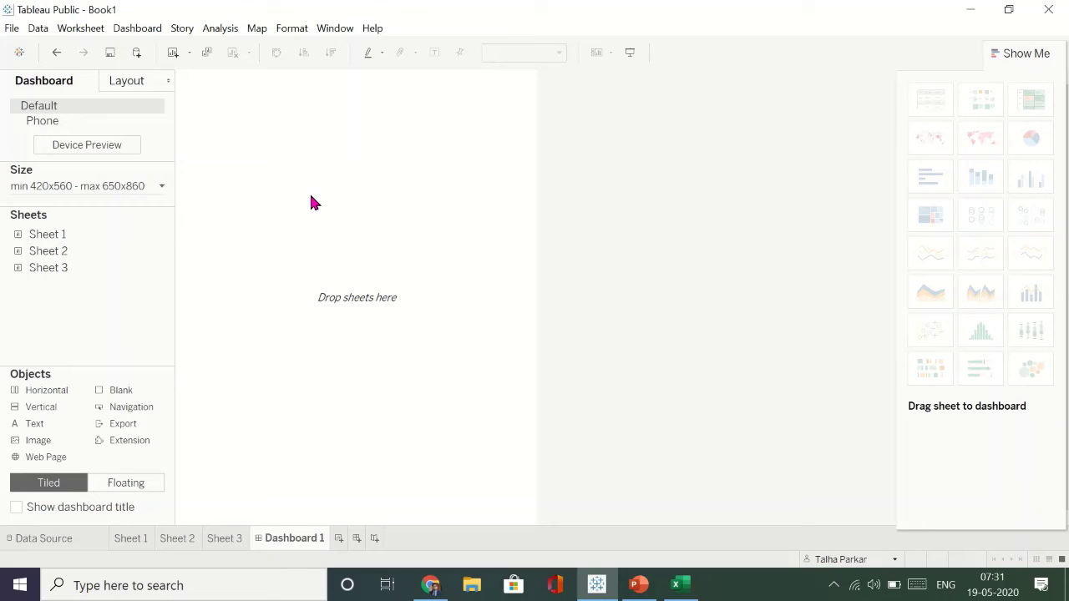
pyautogui.click(121, 147)
pyautogui.click(122, 147)
pyautogui.click(110, 486)
pyautogui.click(41, 486)
pyautogui.moveTo(50, 241)
pyautogui.moveTo(46, 235); pyautogui.dragTo(241, 241)
# Add Sheet 2 below the Category legend and Sheet 3 between Sheet 1 and the legends on the dashboard.
pyautogui.moveTo(52, 255)
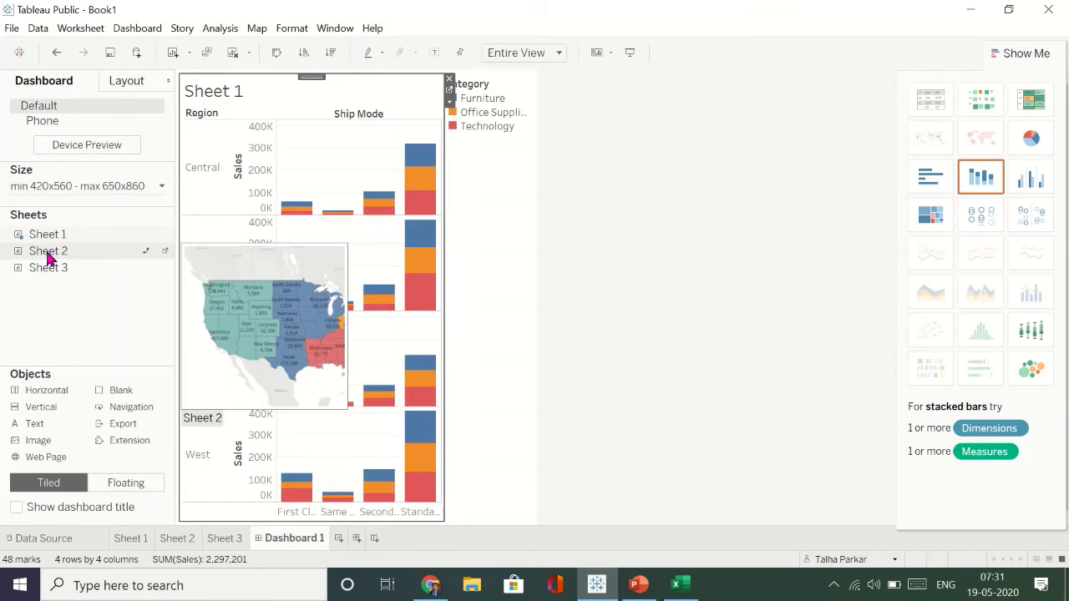
pyautogui.moveTo(47, 259); pyautogui.dragTo(497, 292)
pyautogui.moveTo(52, 266)
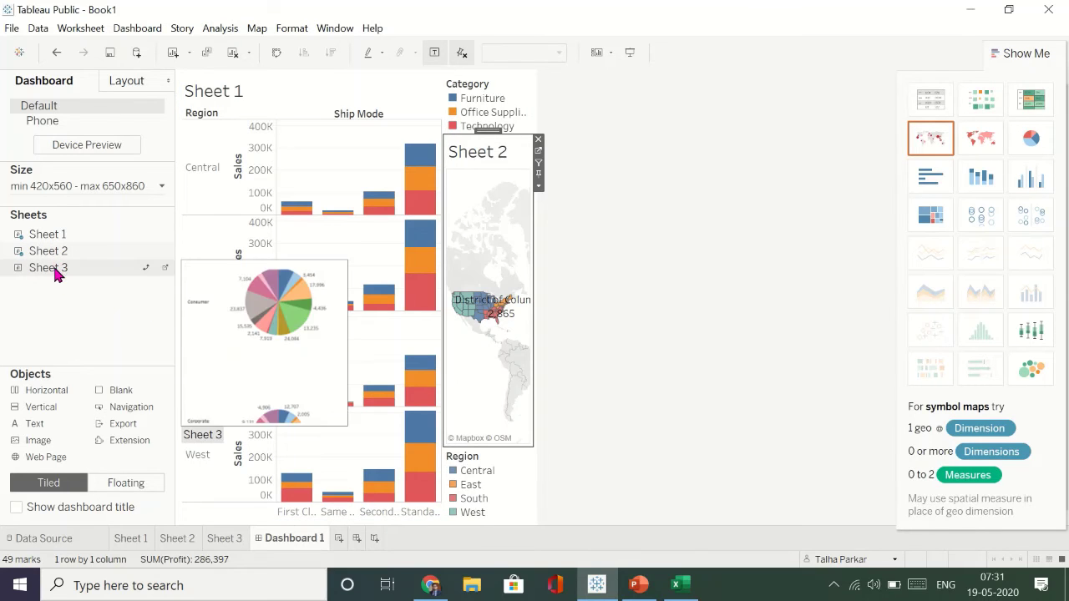
pyautogui.moveTo(55, 272); pyautogui.dragTo(439, 394)
# Try the fixed dashboard size, set the size to Automatic, and hide the chart type suggestions.
pyautogui.moveTo(106, 242)
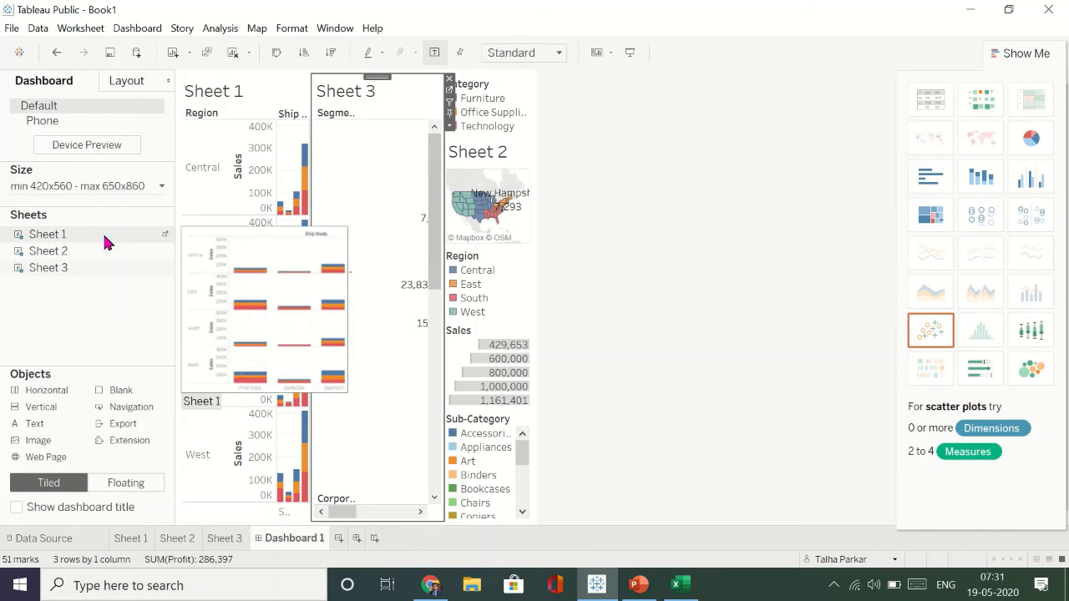
pyautogui.click(161, 190)
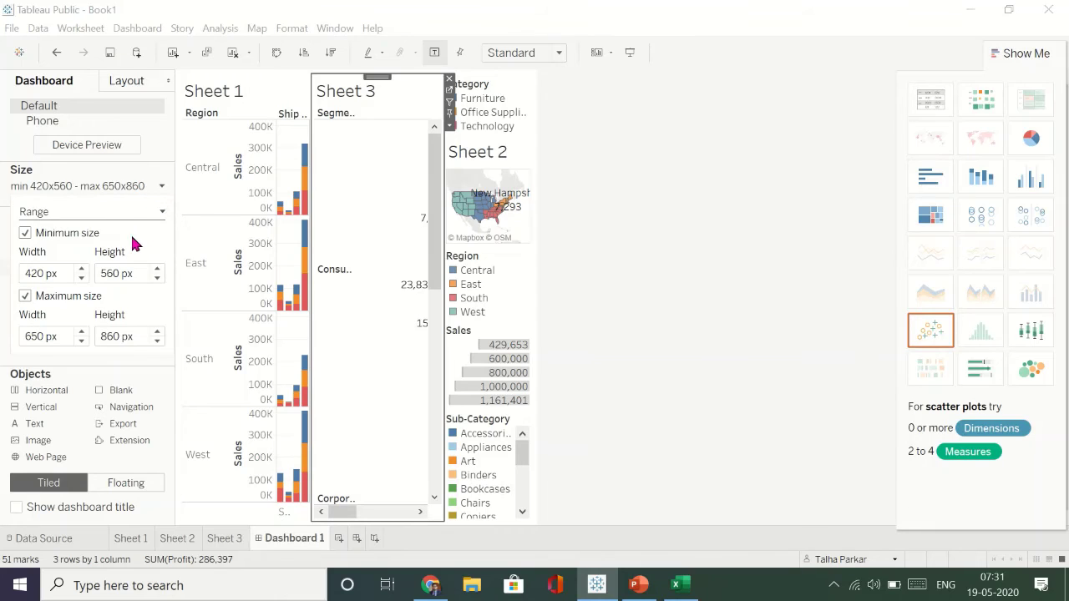
pyautogui.click(129, 212)
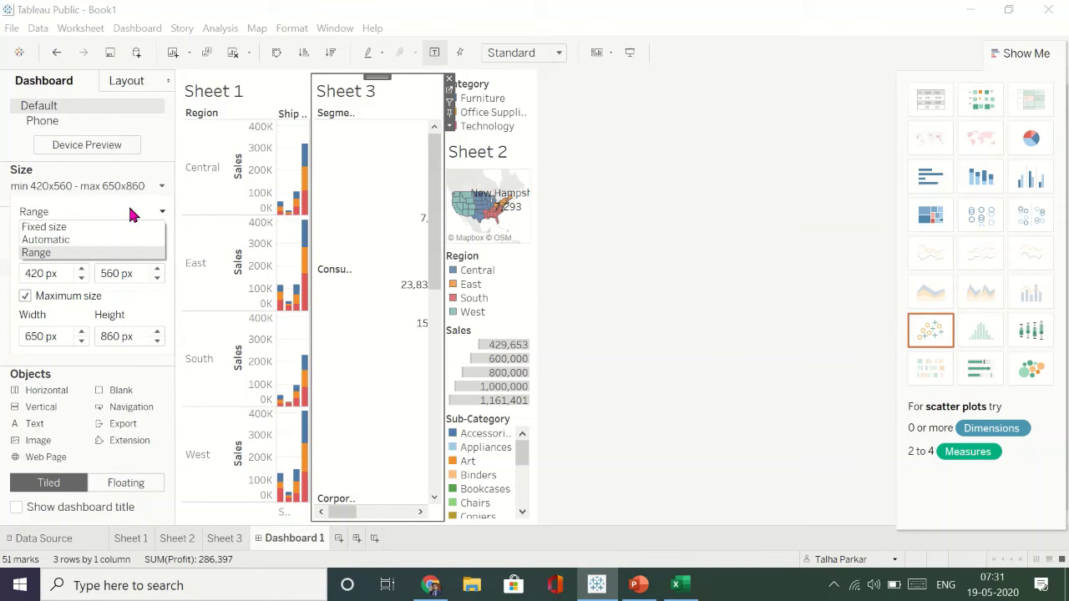
pyautogui.click(78, 226)
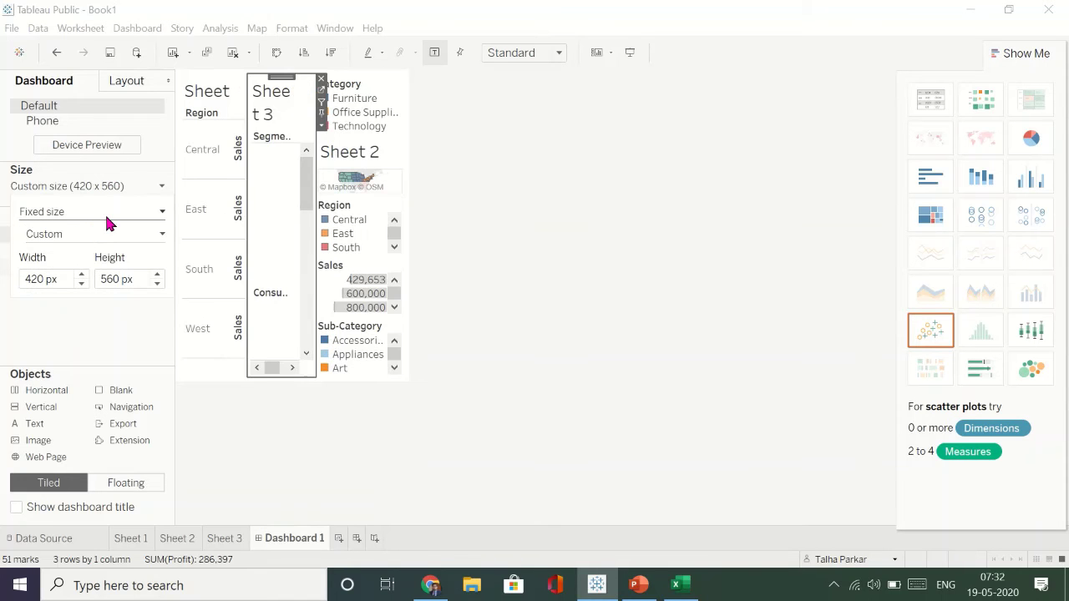
pyautogui.click(117, 220)
pyautogui.click(105, 239)
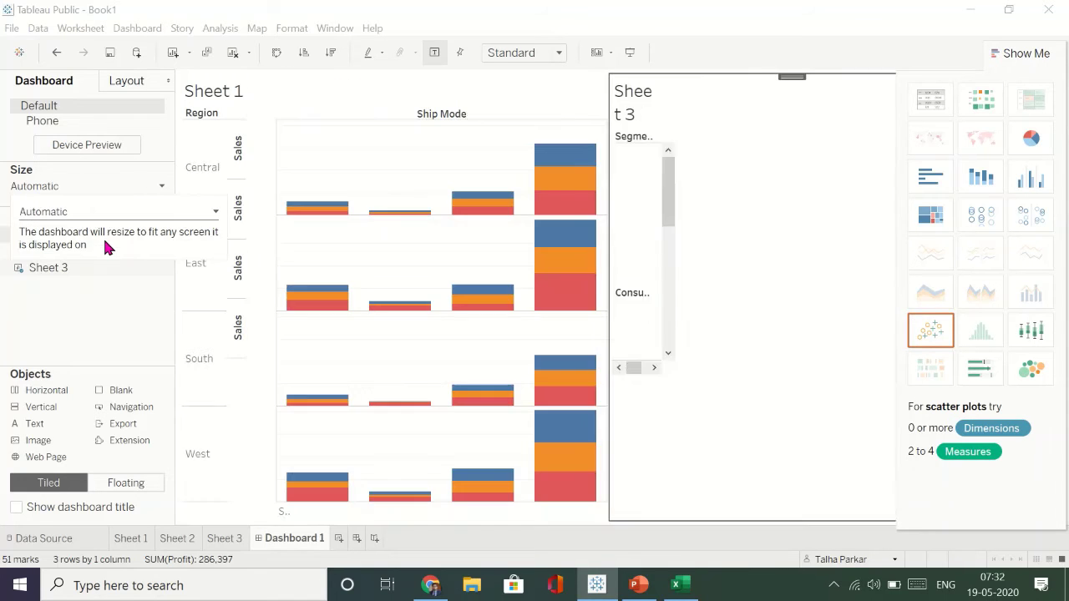
pyautogui.click(1037, 53)
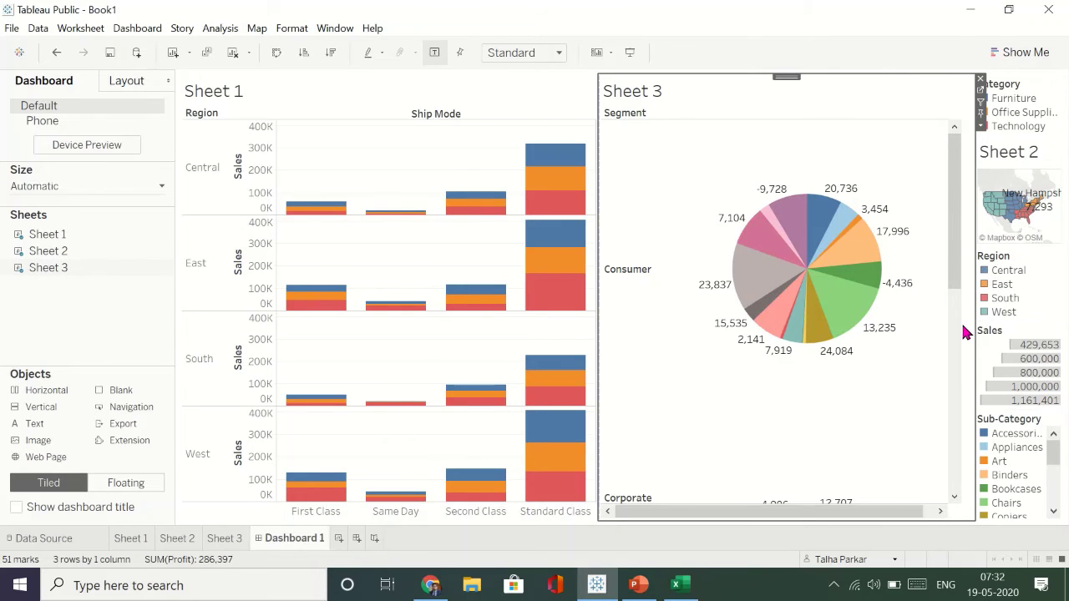
# Remove Sheet 3 from the dashboard and widen the Sheet 2 column to about half of the dashboard.
pyautogui.moveTo(974, 324); pyautogui.dragTo(806, 349)
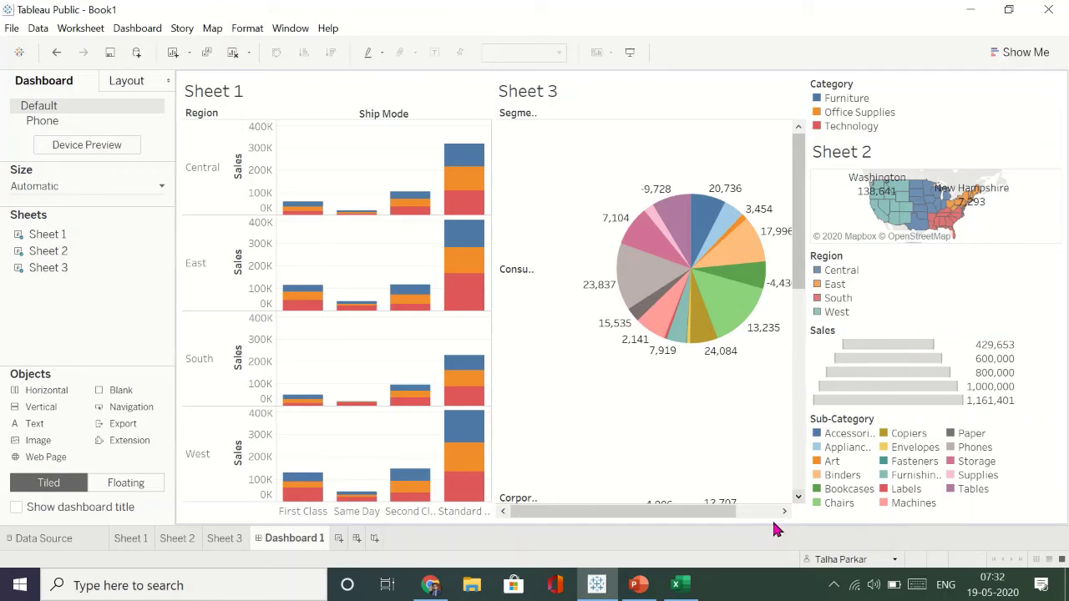
pyautogui.click(678, 443)
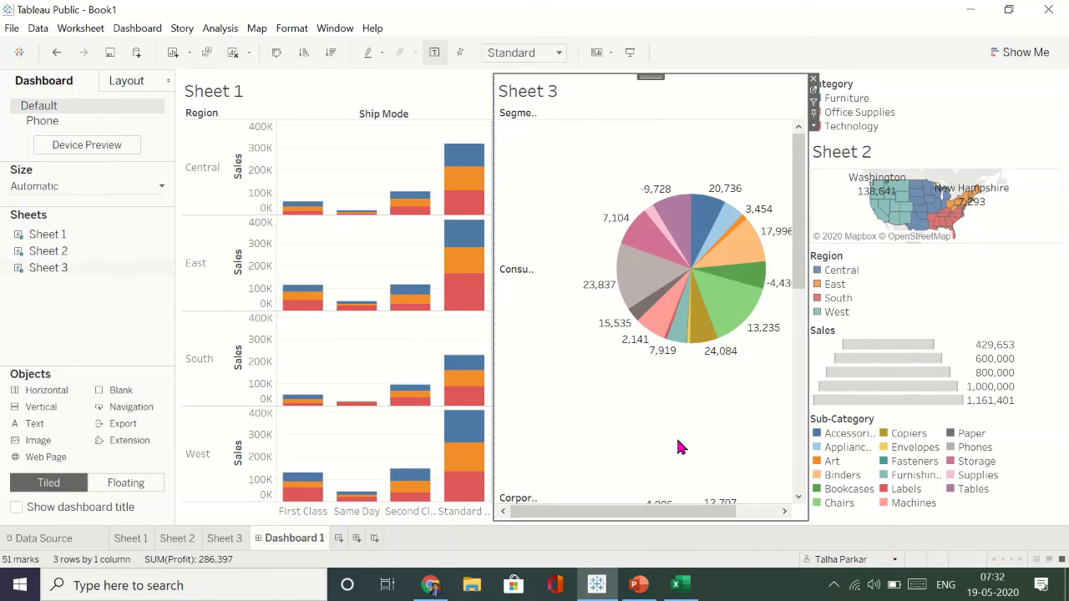
pyautogui.click(812, 83)
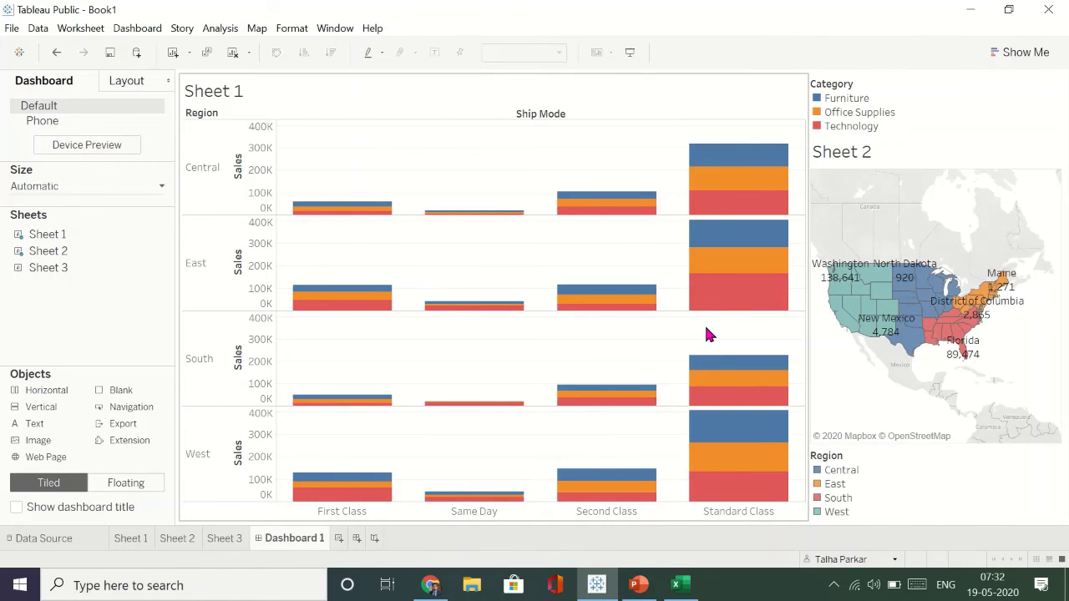
pyautogui.click(706, 334)
pyautogui.moveTo(806, 314); pyautogui.dragTo(548, 332)
# Place Sheet 3 between the Sheet 2 map and the Region legend on the dashboard.
pyautogui.moveTo(57, 279)
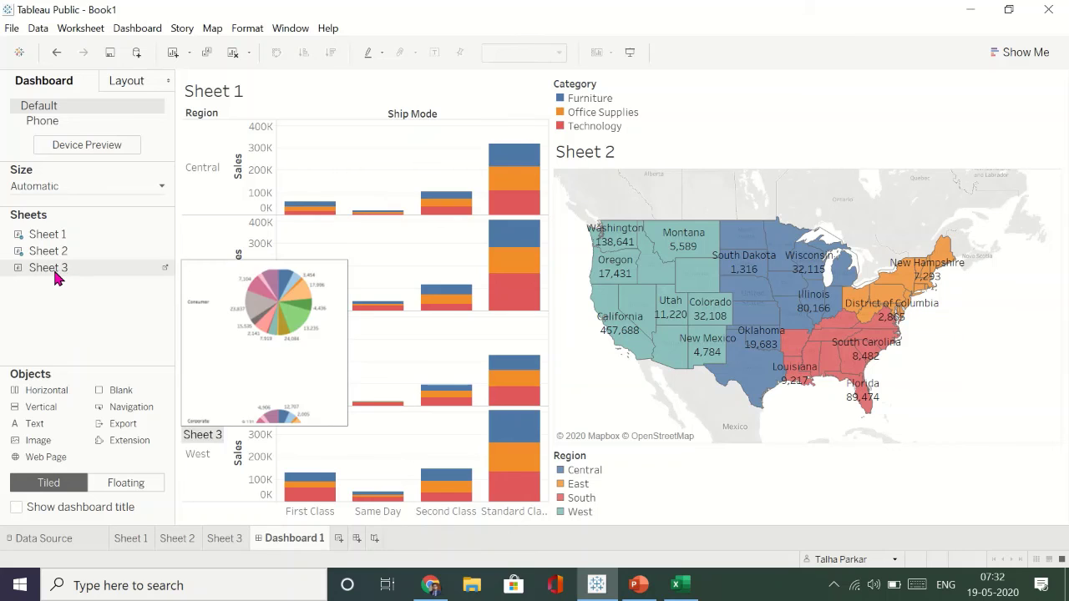
pyautogui.click(660, 173)
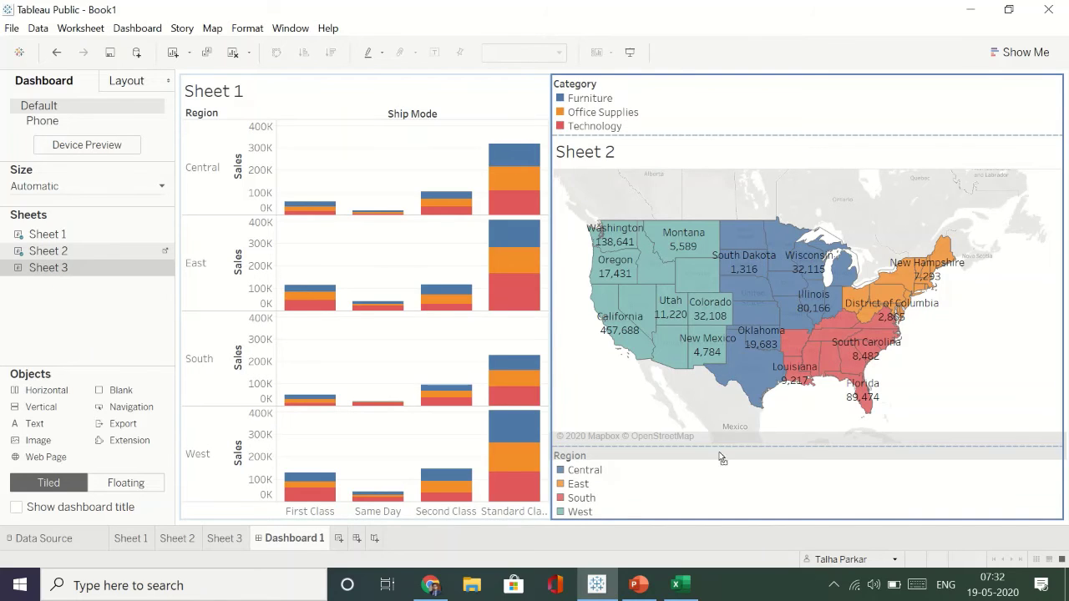
pyautogui.click(711, 538)
pyautogui.moveTo(87, 269); pyautogui.dragTo(668, 463)
pyautogui.moveTo(36, 272)
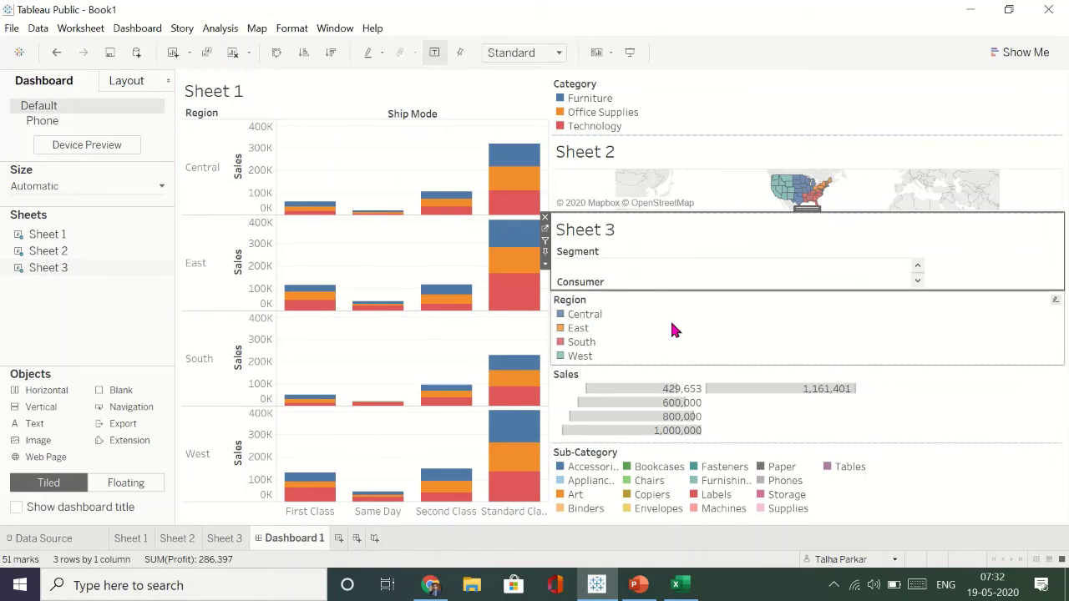
# Remove the Sales, Sub-Category and Region legends from the dashboard.
pyautogui.click(735, 408)
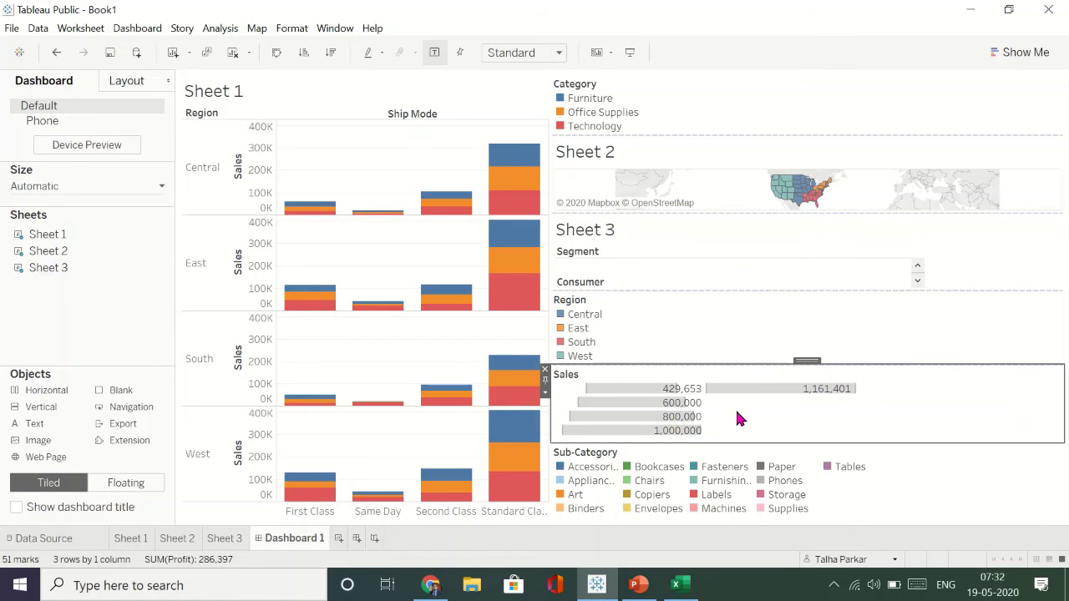
pyautogui.click(545, 370)
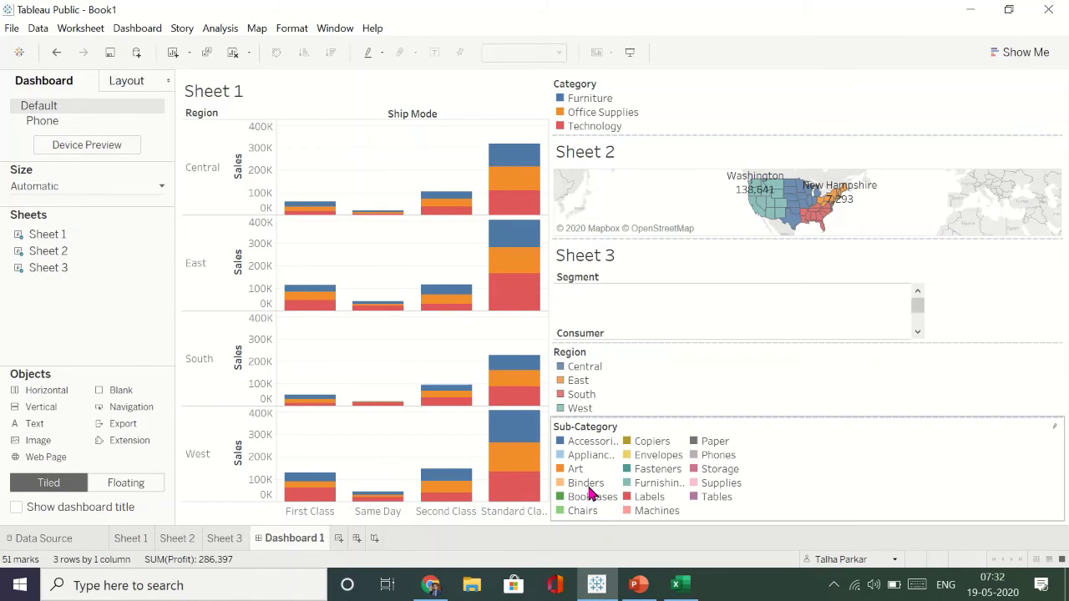
pyautogui.click(737, 446)
pyautogui.click(558, 424)
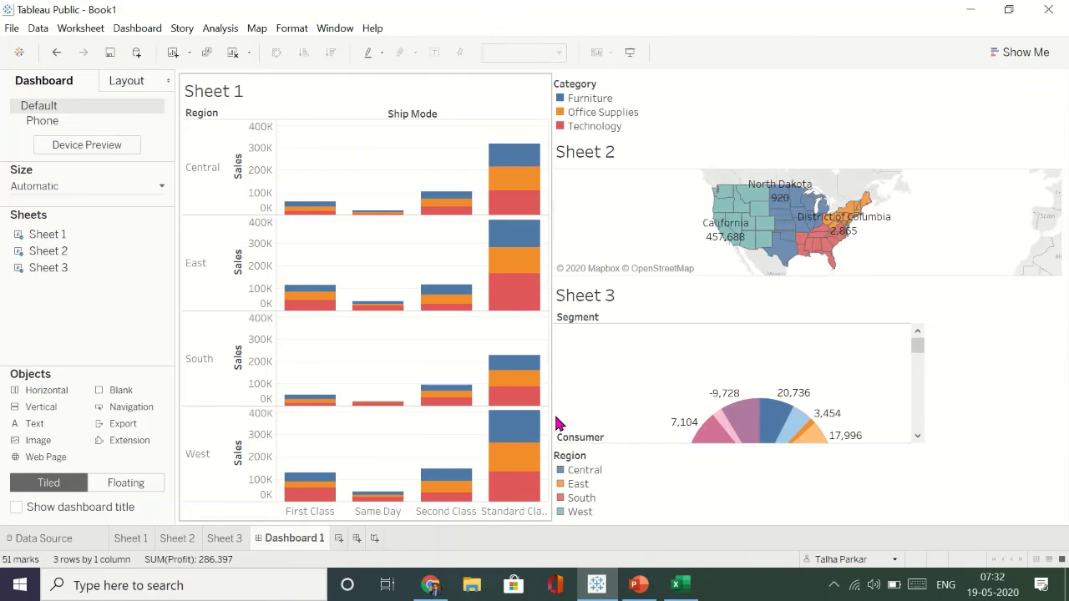
pyautogui.click(592, 459)
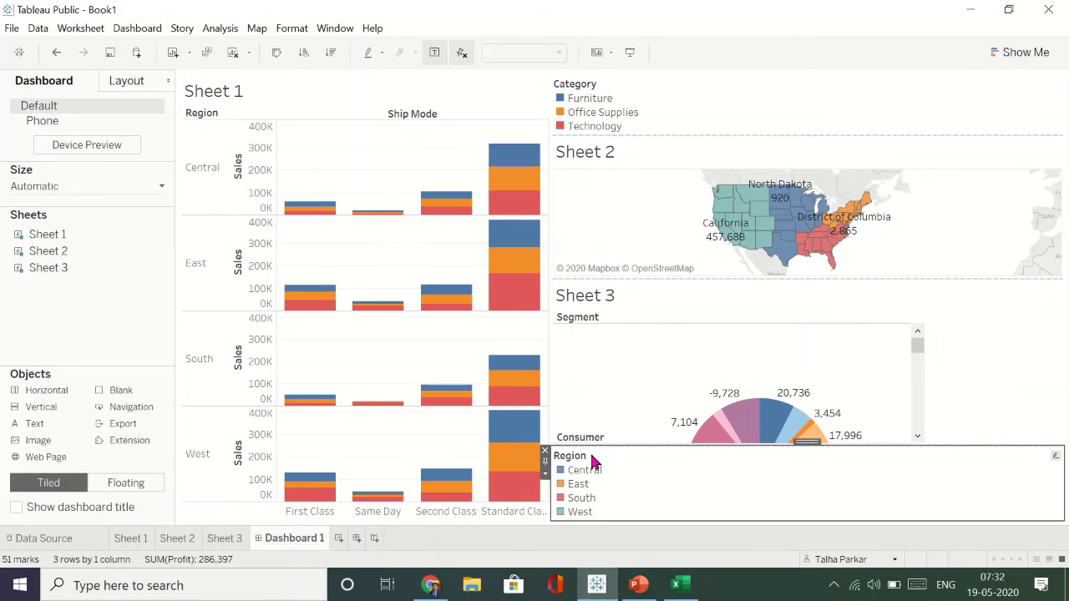
pyautogui.click(545, 452)
# Look through the Sheet 3 pies, make the Sheet 2 map taller, and bring the Consumer pie into view.
pyautogui.scroll(-10, 766, 417)
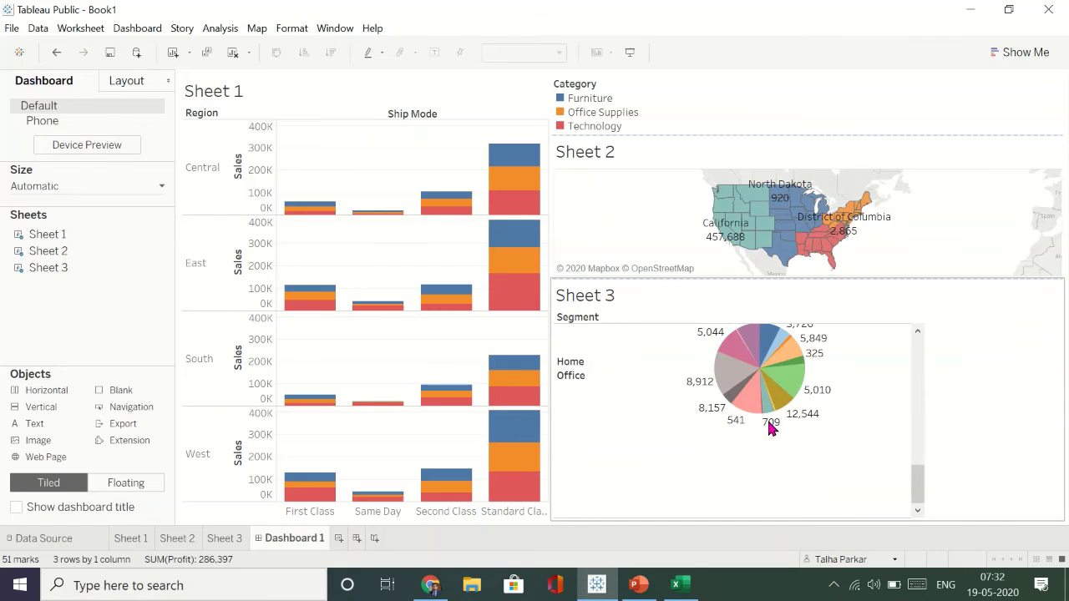
pyautogui.scroll(10, 769, 423)
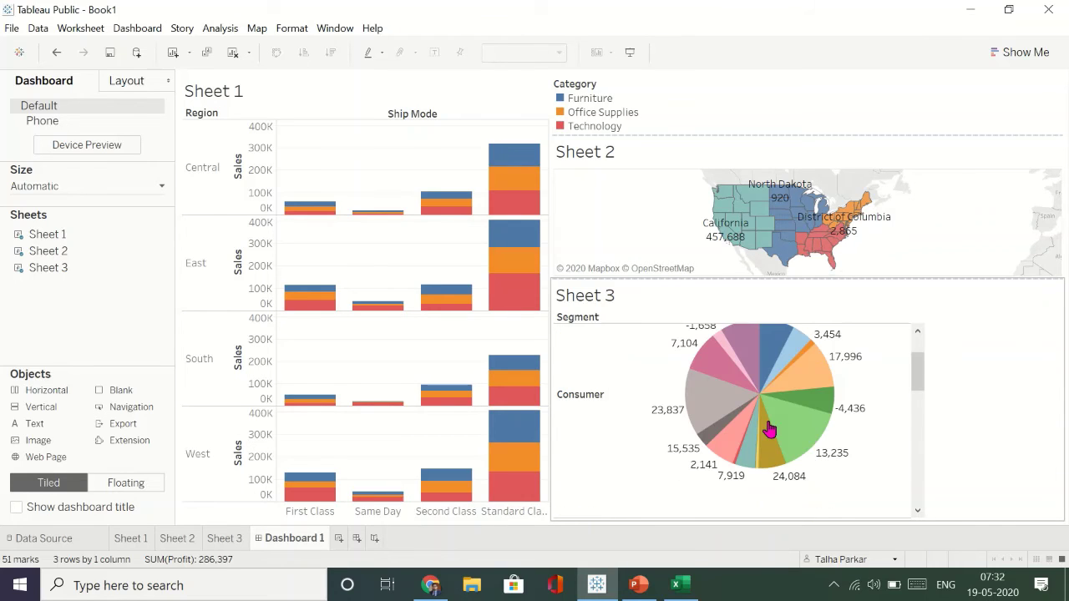
pyautogui.click(916, 382)
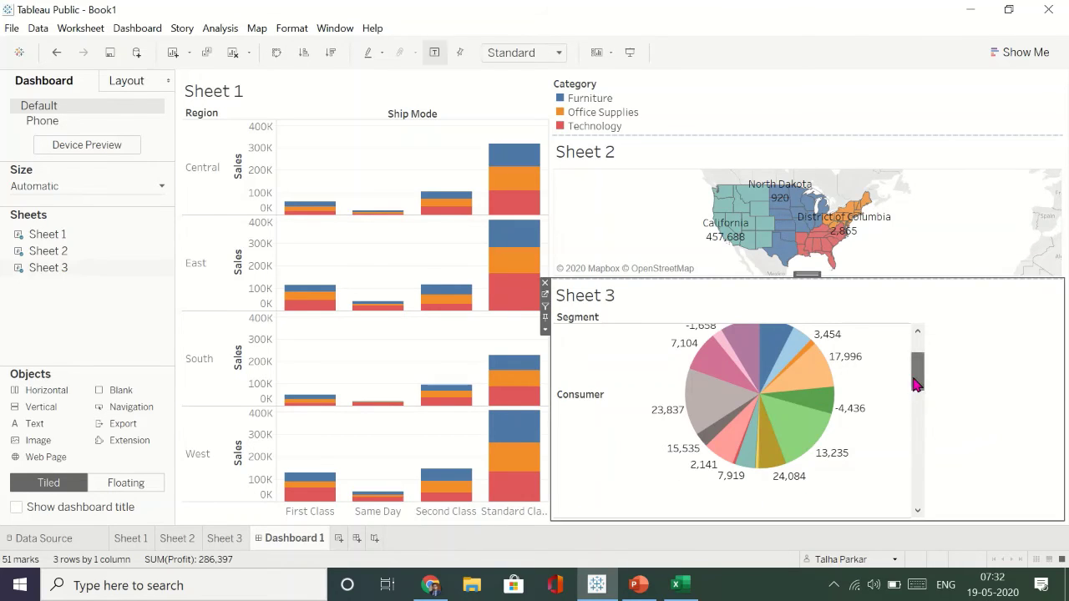
pyautogui.moveTo(916, 383); pyautogui.dragTo(916, 363)
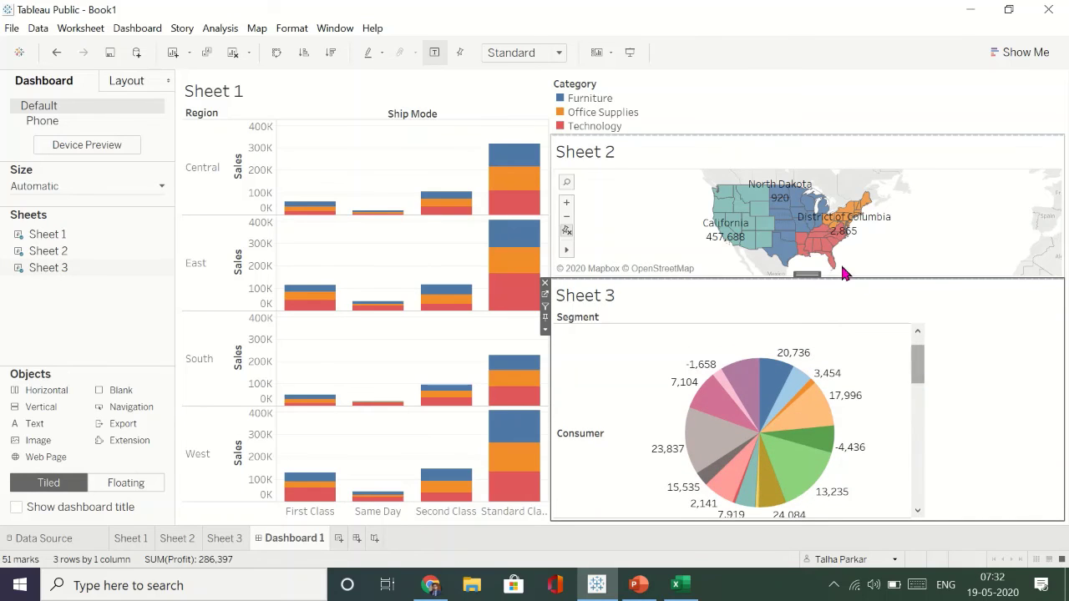
pyautogui.moveTo(813, 278); pyautogui.dragTo(823, 345)
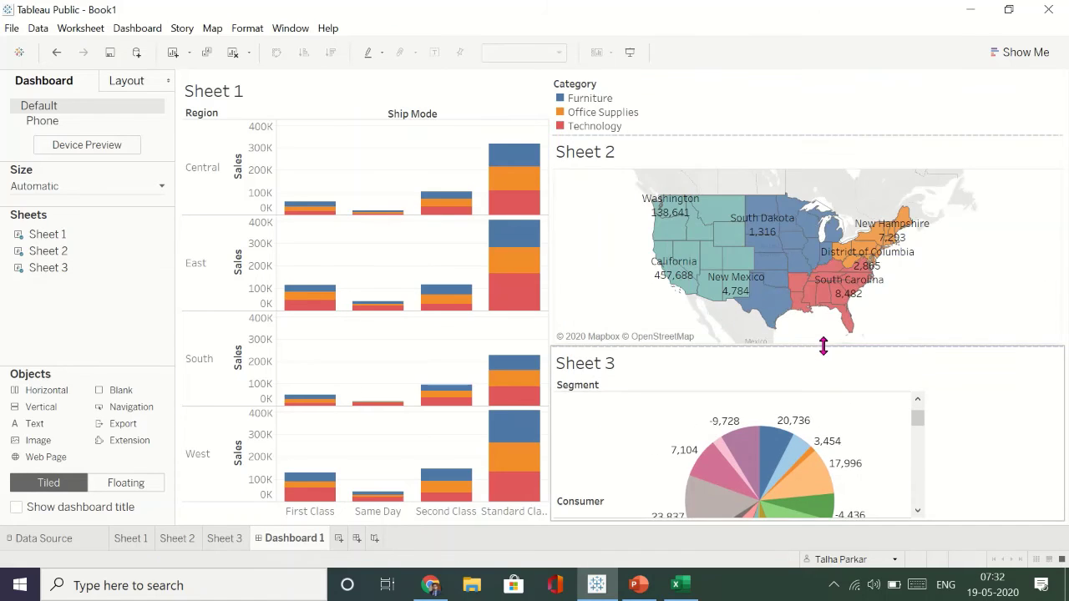
pyautogui.click(923, 429)
pyautogui.scroll(-2, 923, 429)
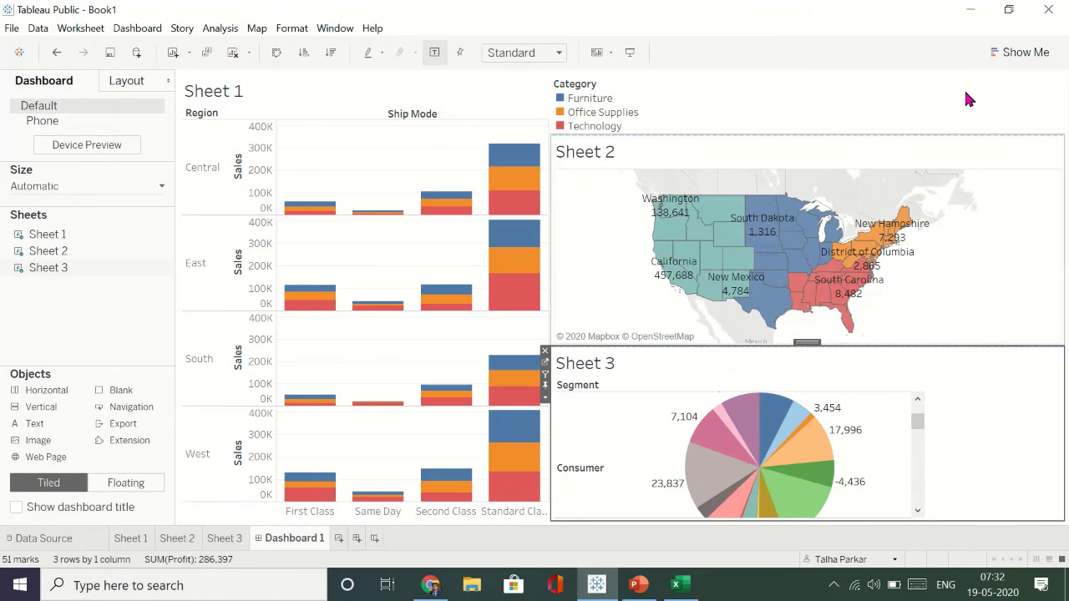
# Remove the Category legend above the Sheet 2 map.
pyautogui.click(717, 90)
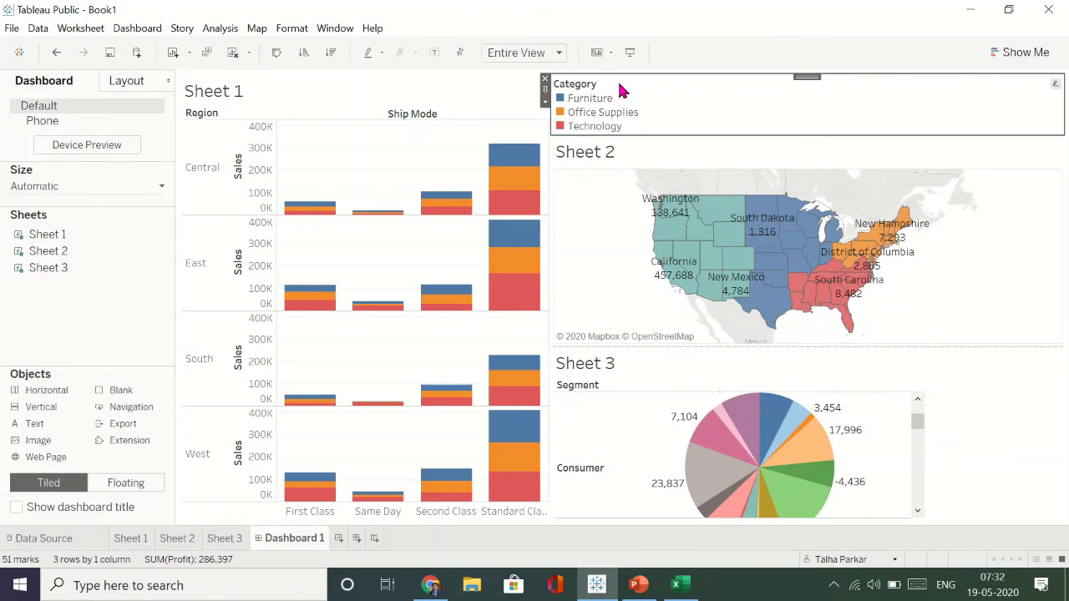
pyautogui.click(544, 80)
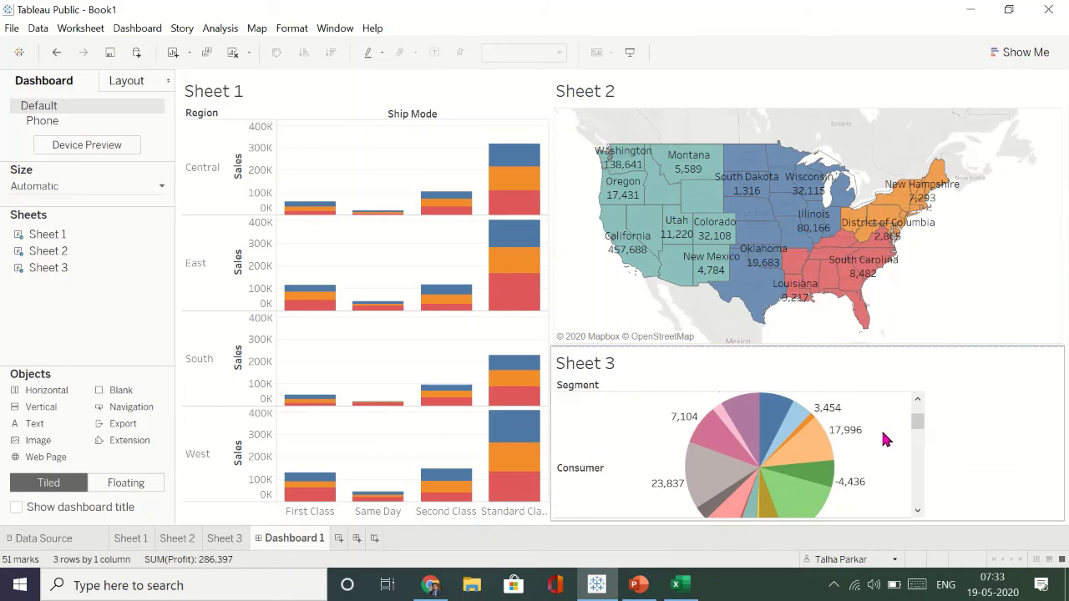
pyautogui.moveTo(766, 458)
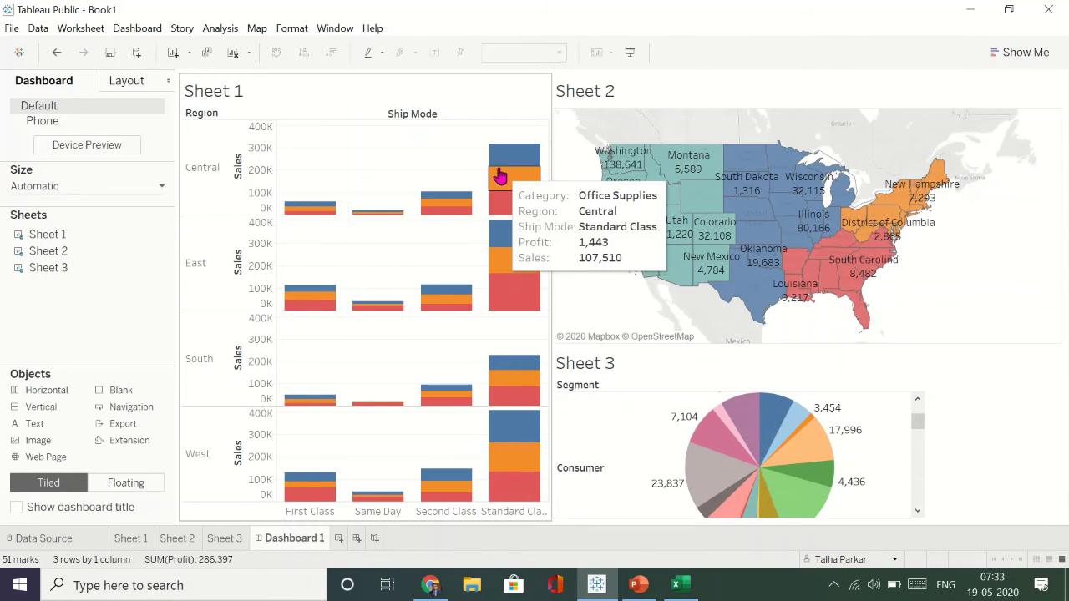
pyautogui.moveTo(568, 149)
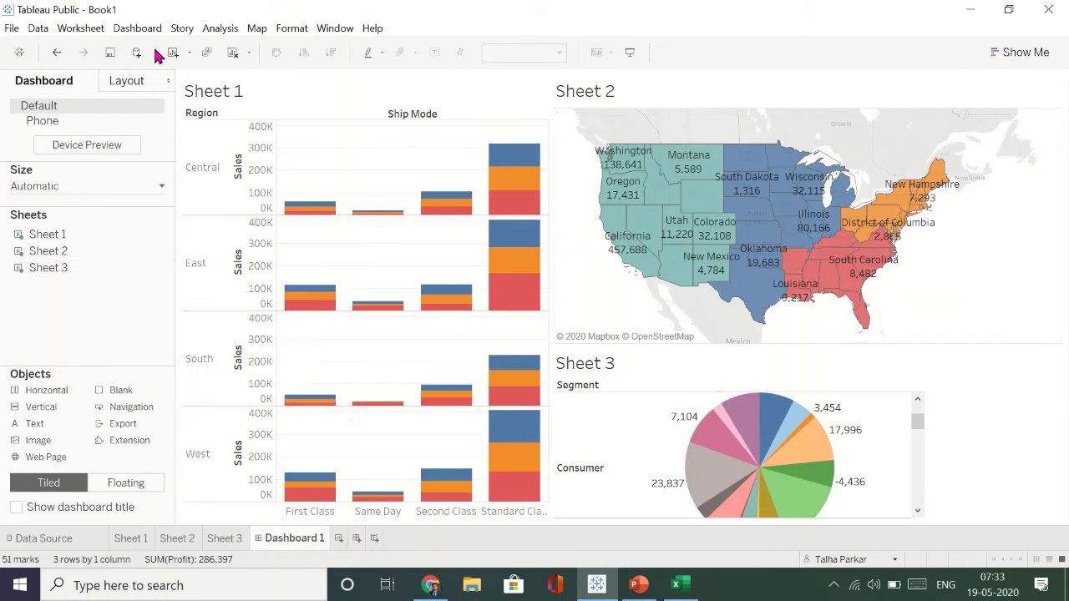
# Save the workbook to Tableau Public with the title Superstore Dashboard.
pyautogui.click(12, 28)
pyautogui.moveTo(80, 28)
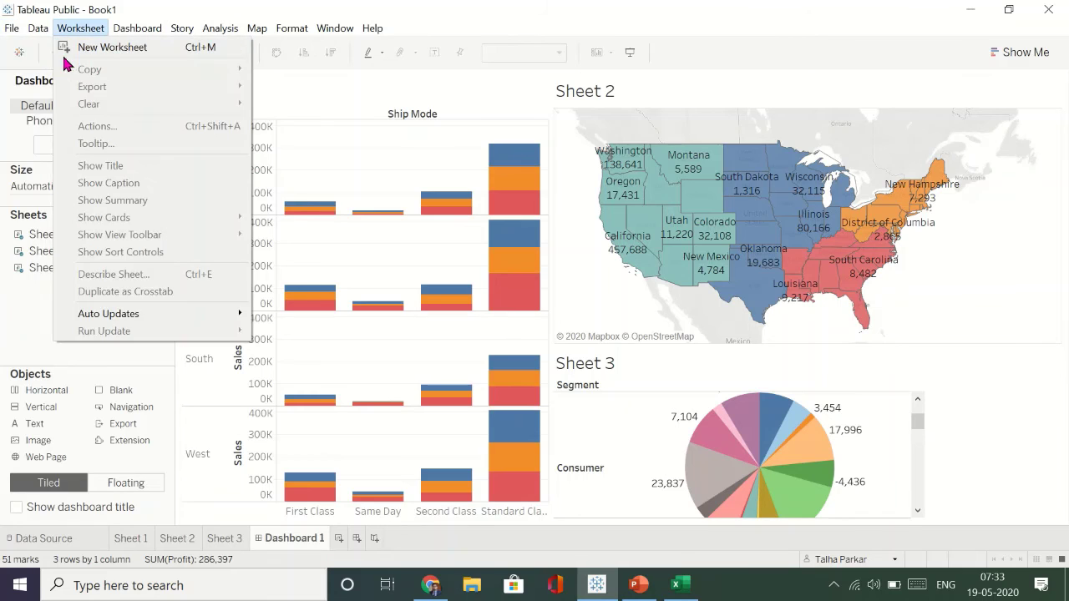
pyautogui.moveTo(12, 28)
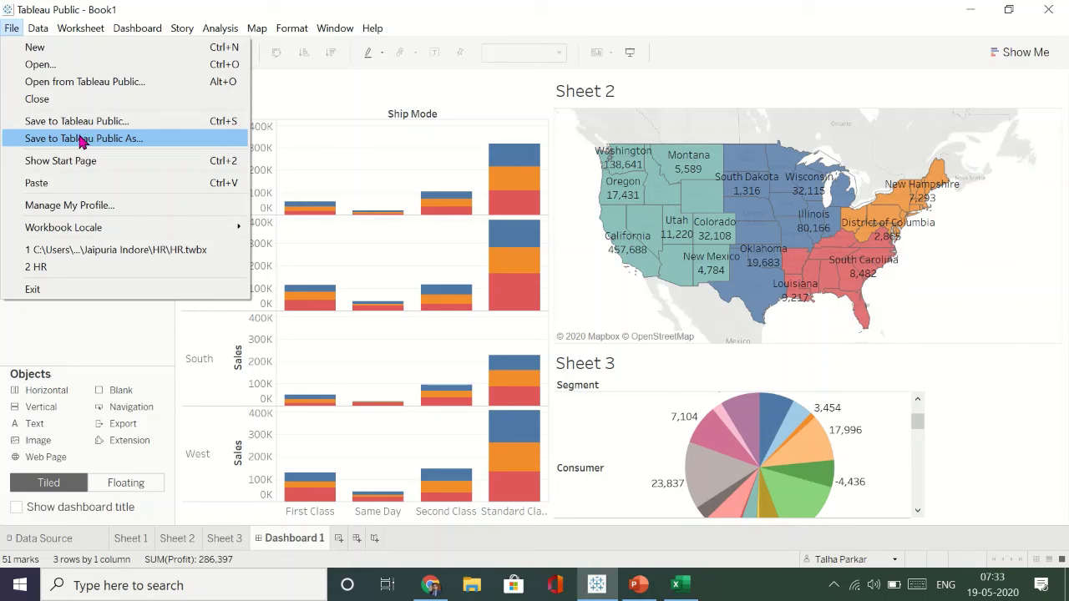
pyautogui.click(505, 94)
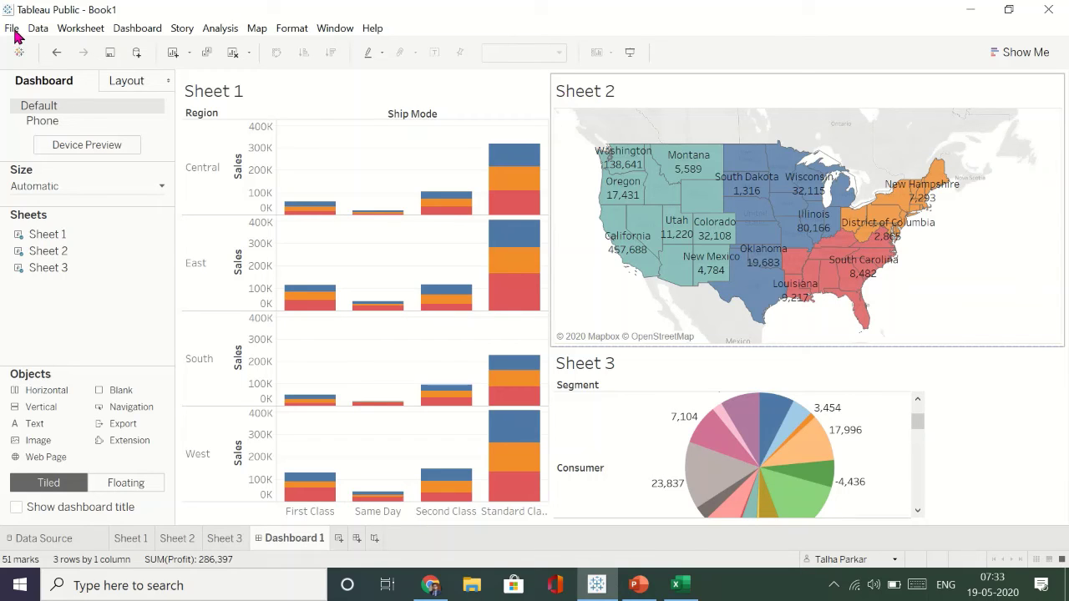
pyautogui.hotkey('ctrl', 's')
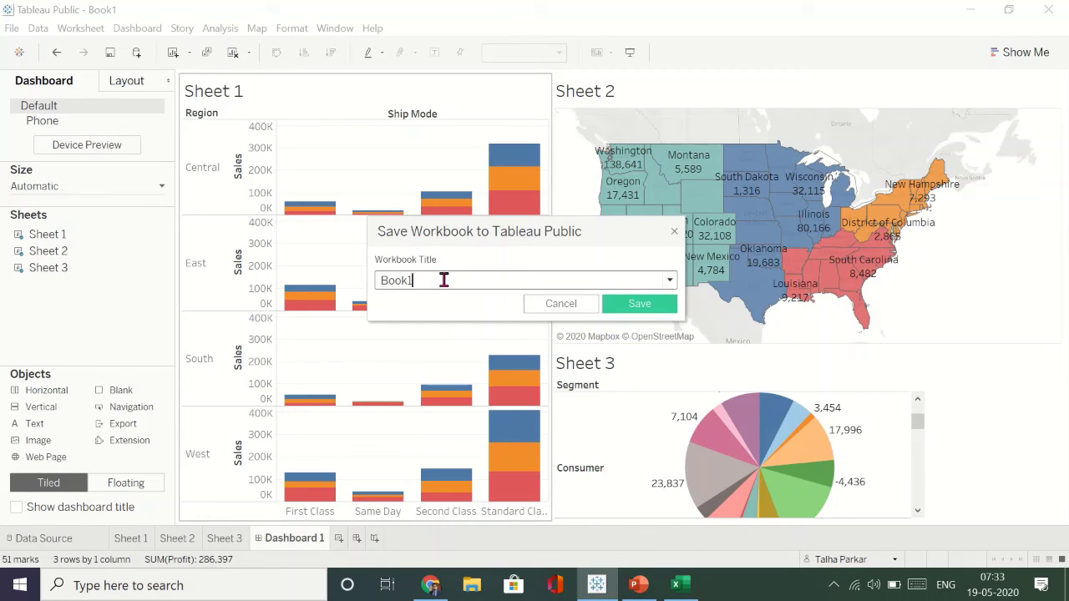
pyautogui.moveTo(443, 279); pyautogui.dragTo(355, 264)
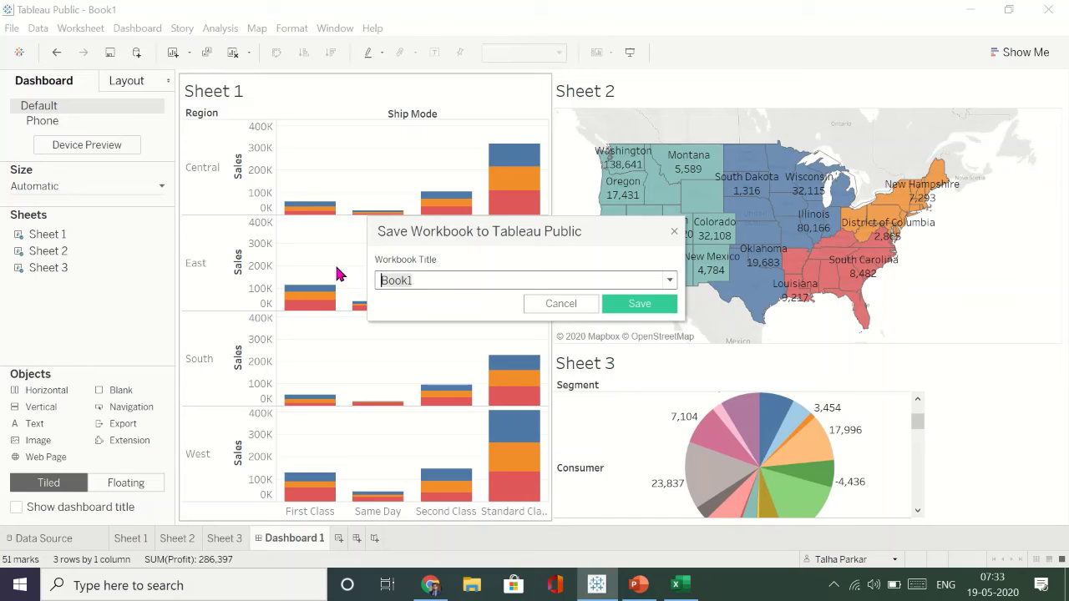
pyautogui.write('Superstore DAshboa')
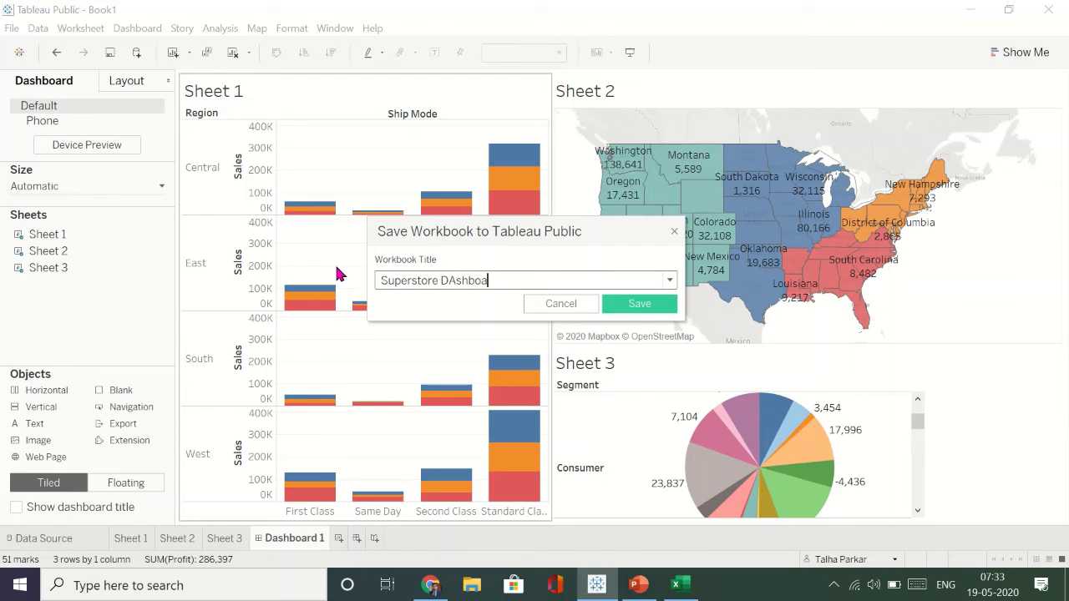
pyautogui.write('rd')
pyautogui.press('Left')
pyautogui.press('Left')
pyautogui.press('BackSpace')
pyautogui.write('a')
pyautogui.click(635, 306)
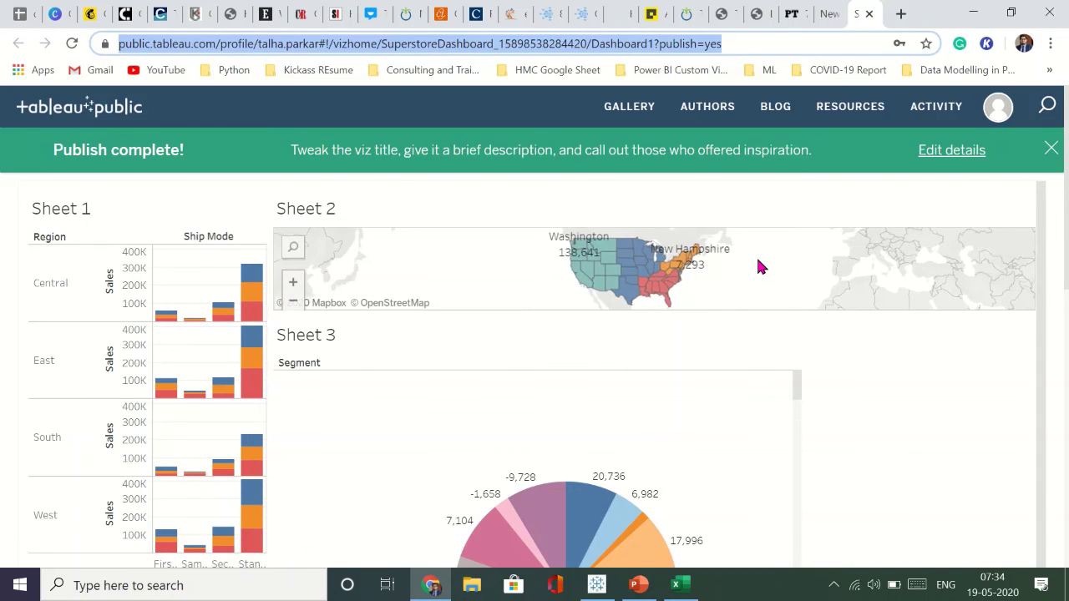
# Examine the published dashboard page, including the Sheet 3 pies, the details of the Machines slice and the workbook information below.
pyautogui.hotkey('ctrl', '+')
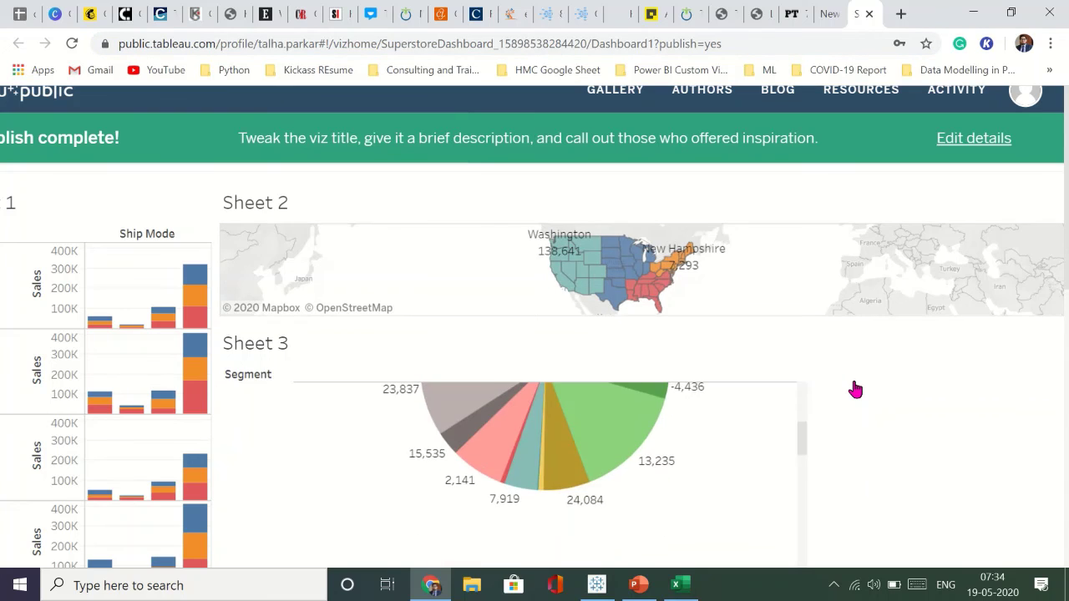
pyautogui.hotkey('ctrl', '-')
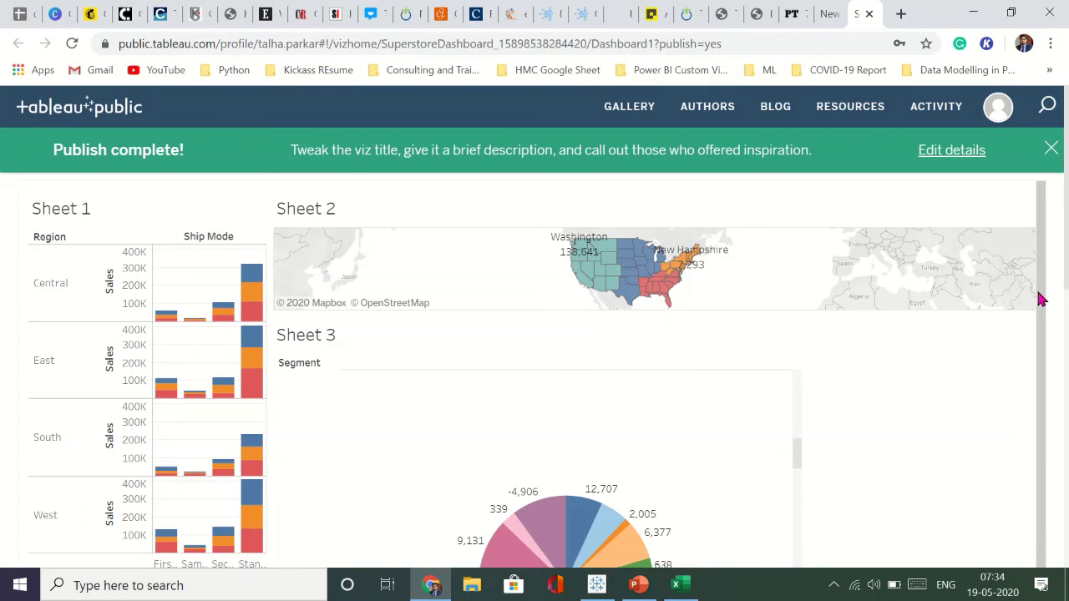
pyautogui.scroll(-1, 1043, 298)
pyautogui.scroll(-8, 725, 448)
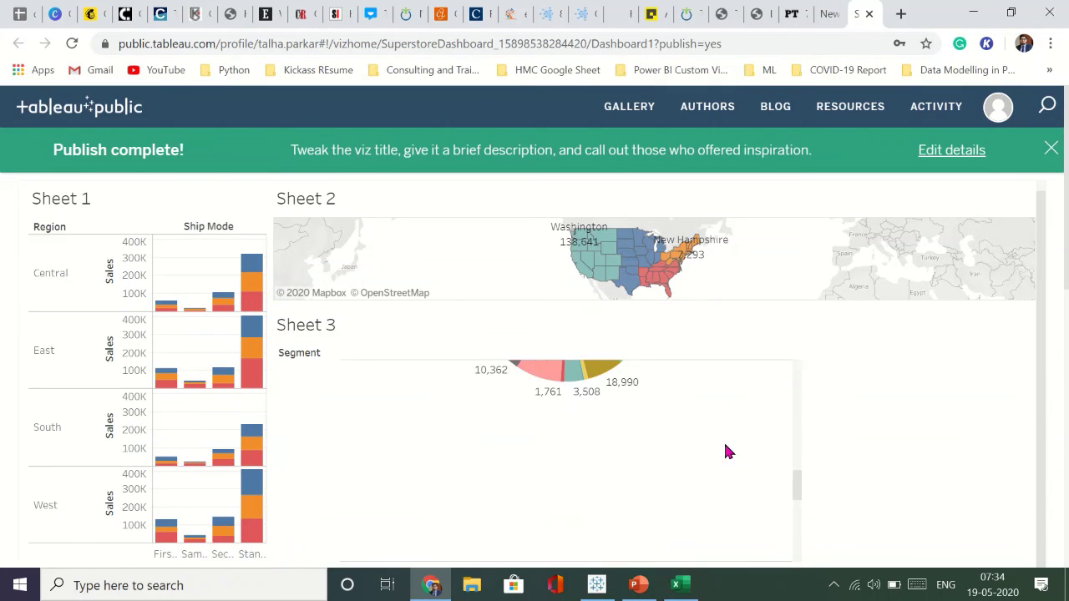
pyautogui.scroll(6, 724, 448)
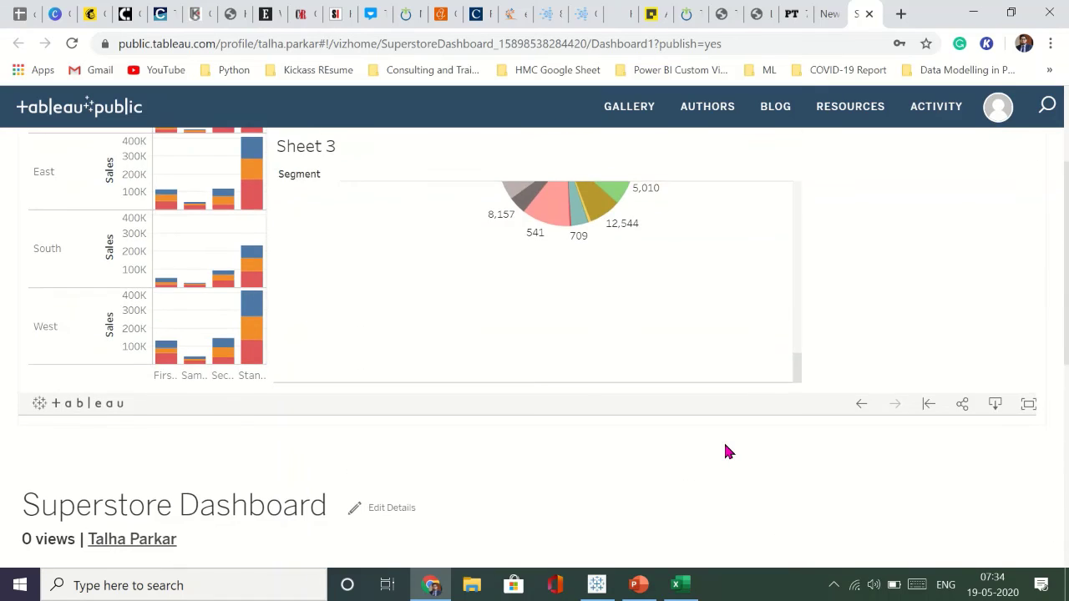
pyautogui.click(577, 370)
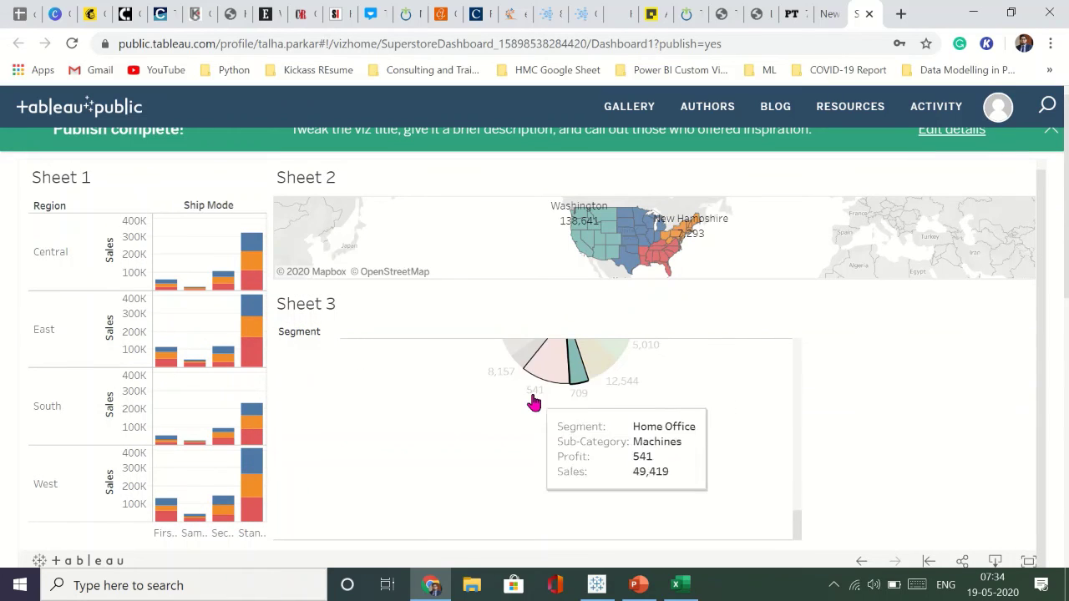
pyautogui.click(677, 444)
pyautogui.scroll(3, 677, 446)
pyautogui.scroll(-8, 677, 447)
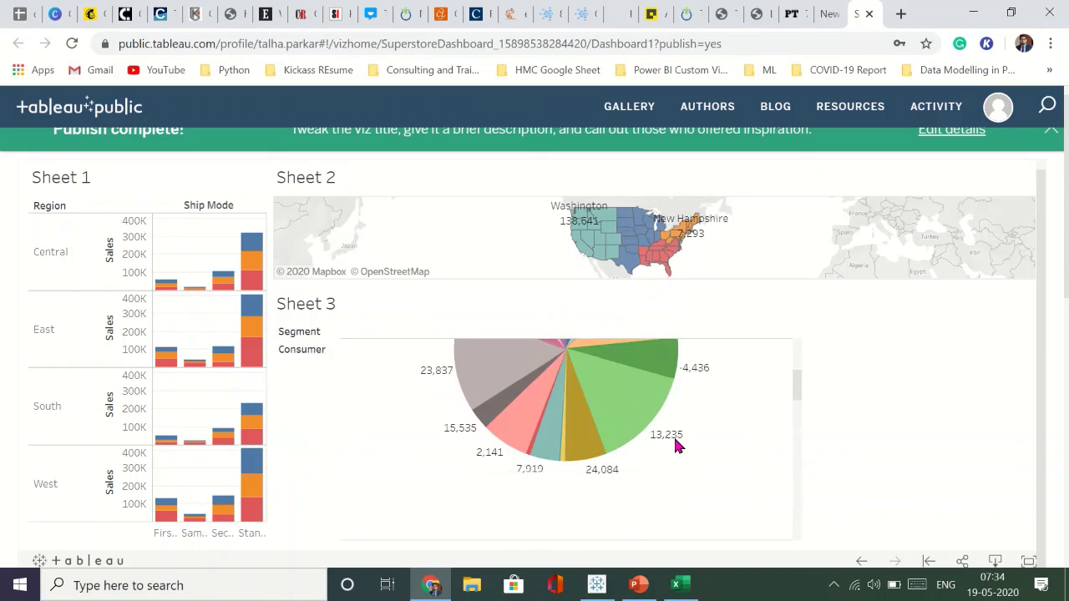
pyautogui.scroll(1, 675, 443)
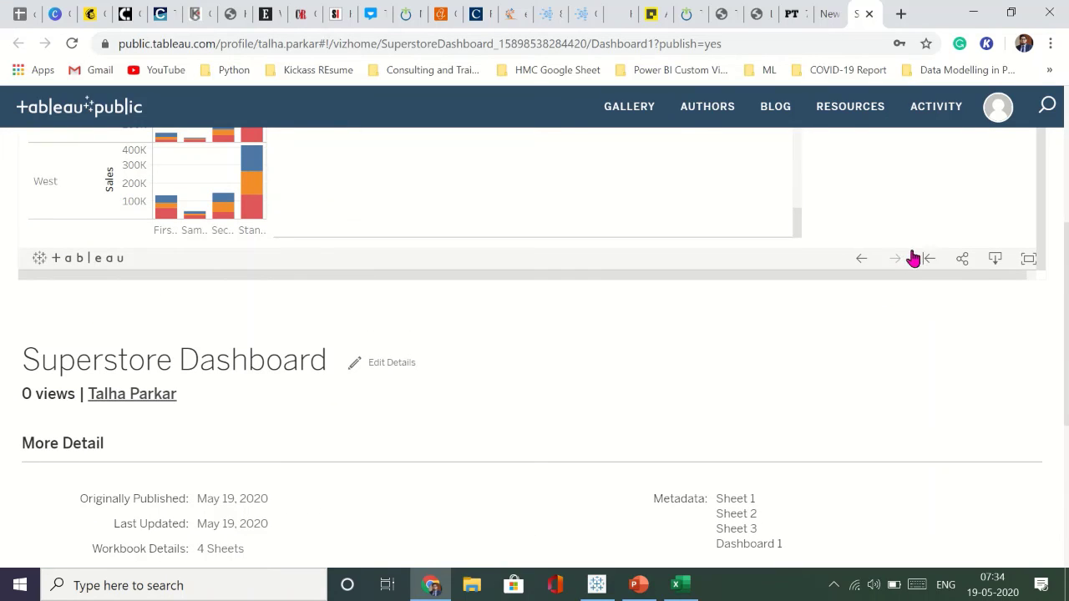
# Set up a PowerPoint download of specific sheets from this dashboard, including Sheet 1, Sheet 2 and Sheet 3.
pyautogui.click(993, 261)
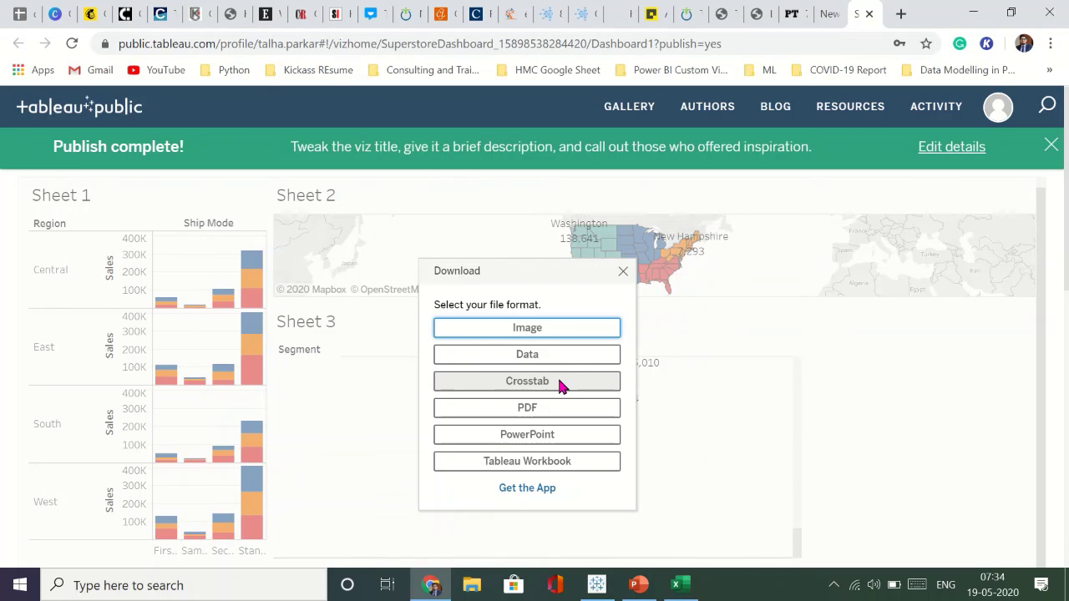
pyautogui.click(566, 434)
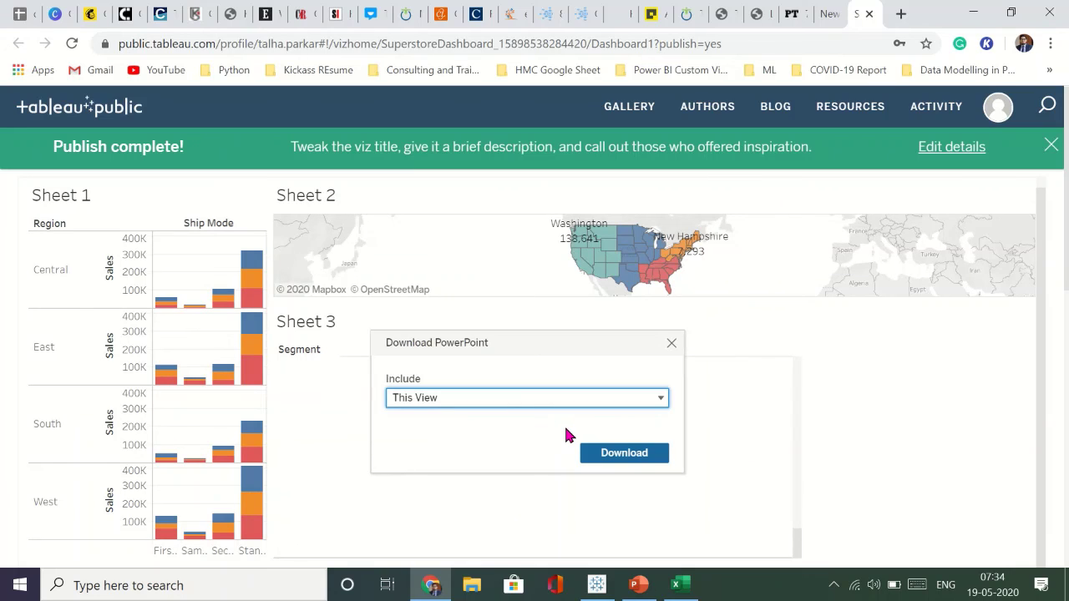
pyautogui.click(584, 399)
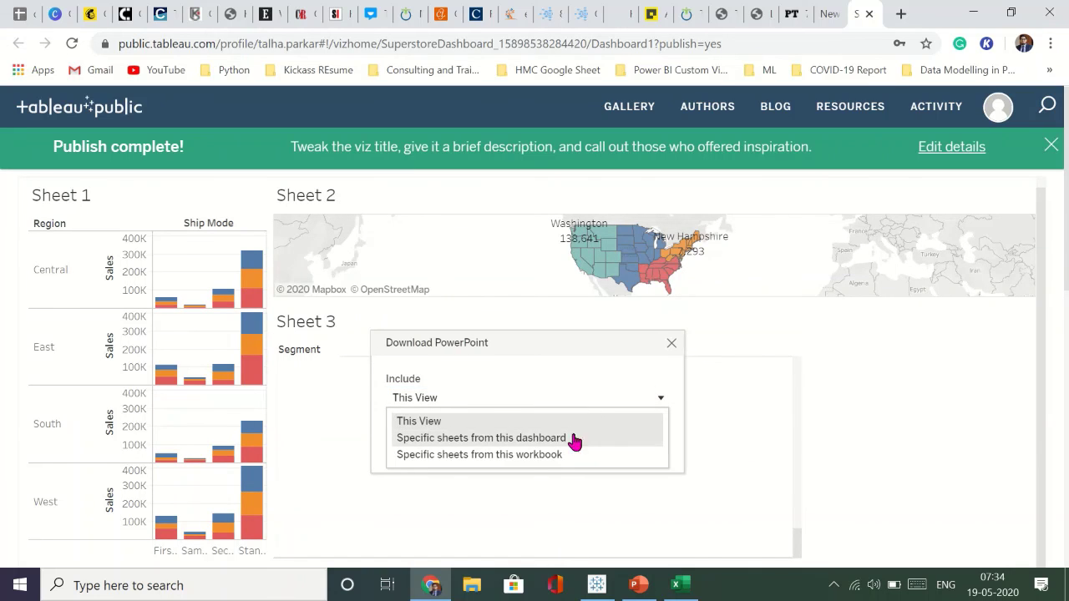
pyautogui.click(573, 439)
pyautogui.click(484, 443)
pyautogui.click(537, 448)
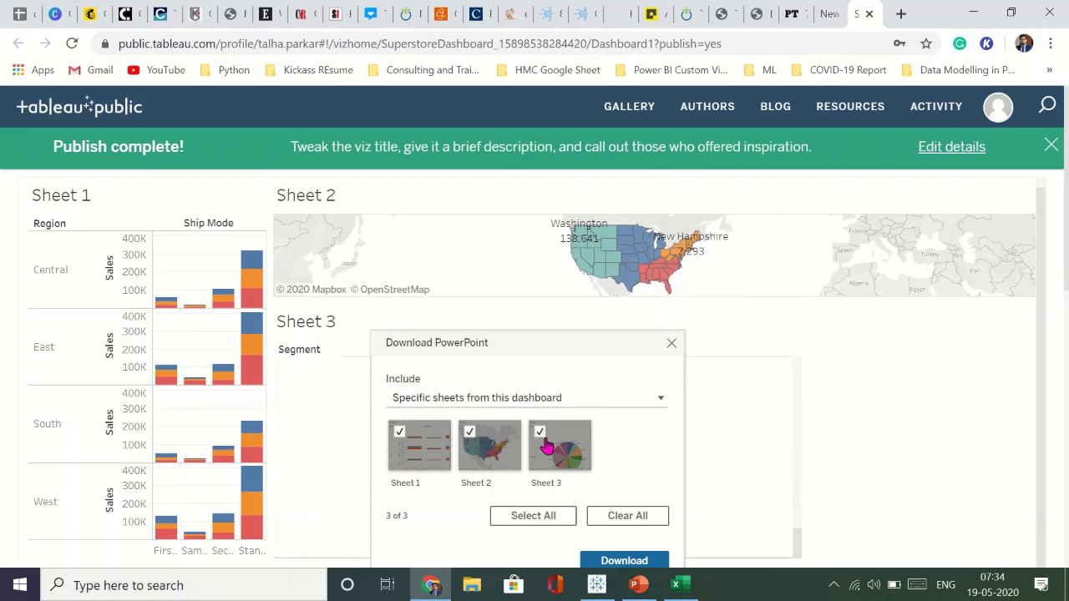
pyautogui.scroll(-1, 585, 531)
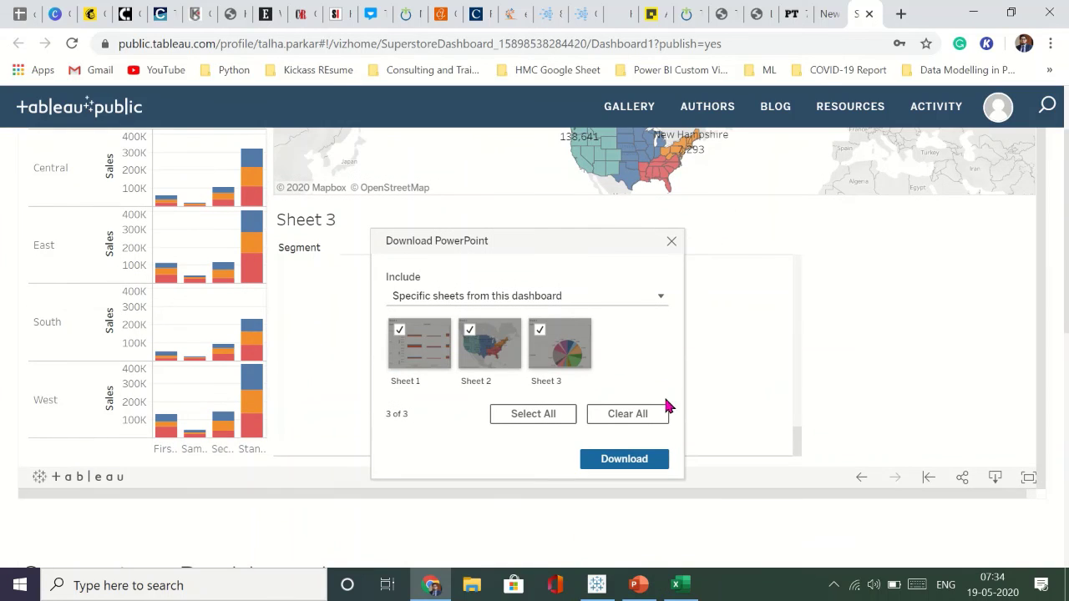
# Download the presentation to the Desktop as Superstore Dashboard, and open it in PowerPoint with editing enabled.
pyautogui.click(643, 458)
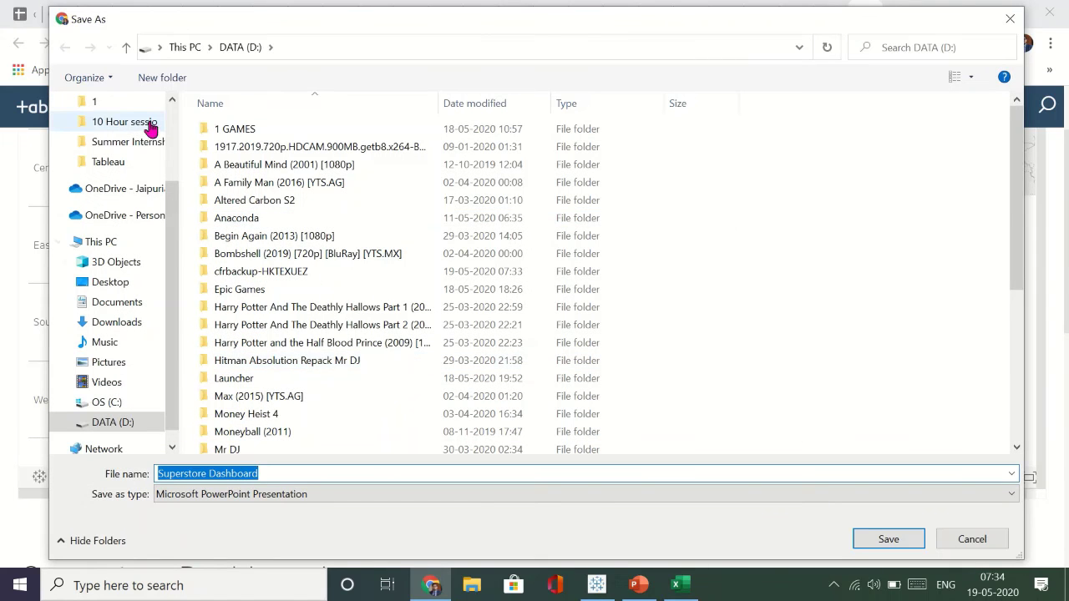
pyautogui.scroll(2, 110, 144)
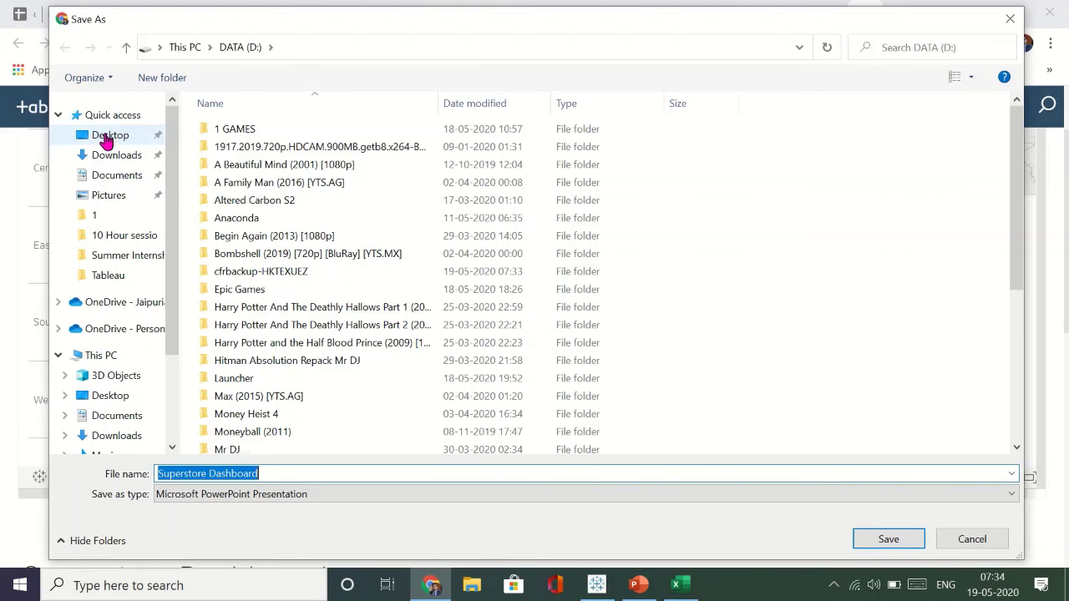
pyautogui.click(106, 138)
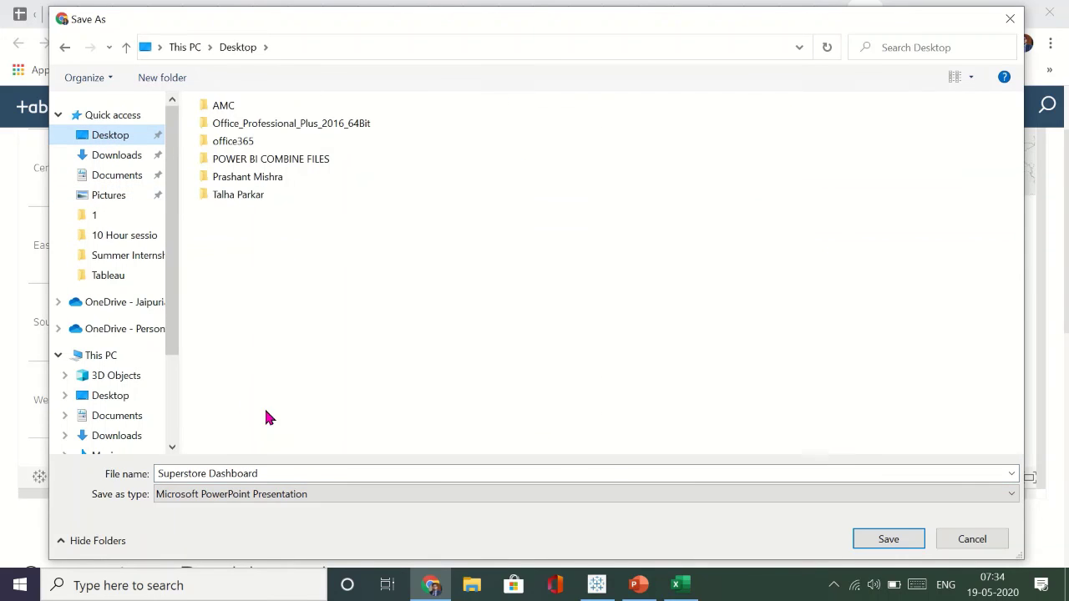
pyautogui.click(888, 539)
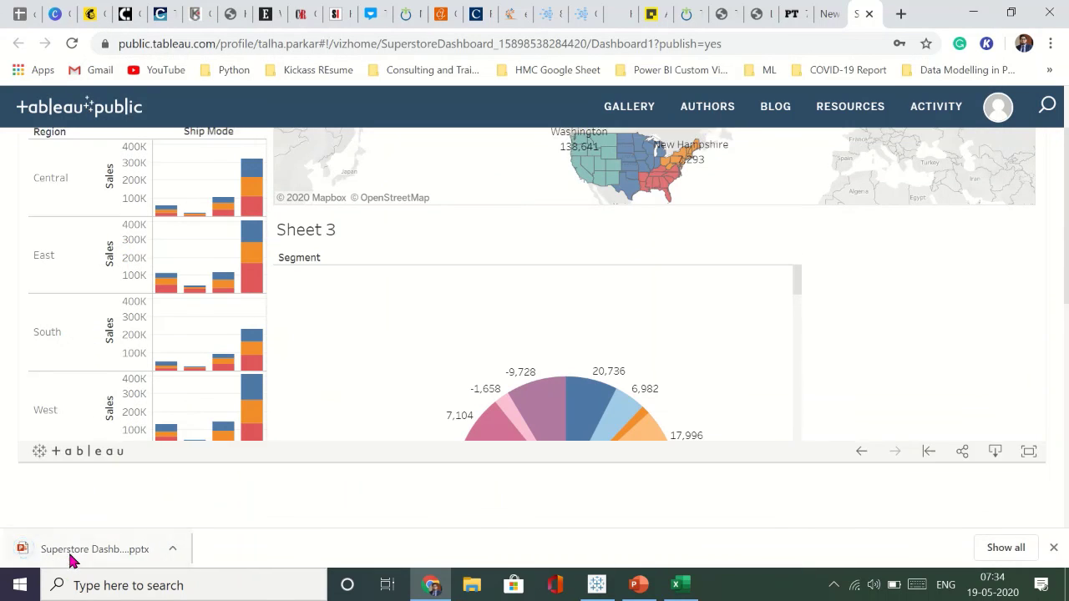
pyautogui.click(74, 553)
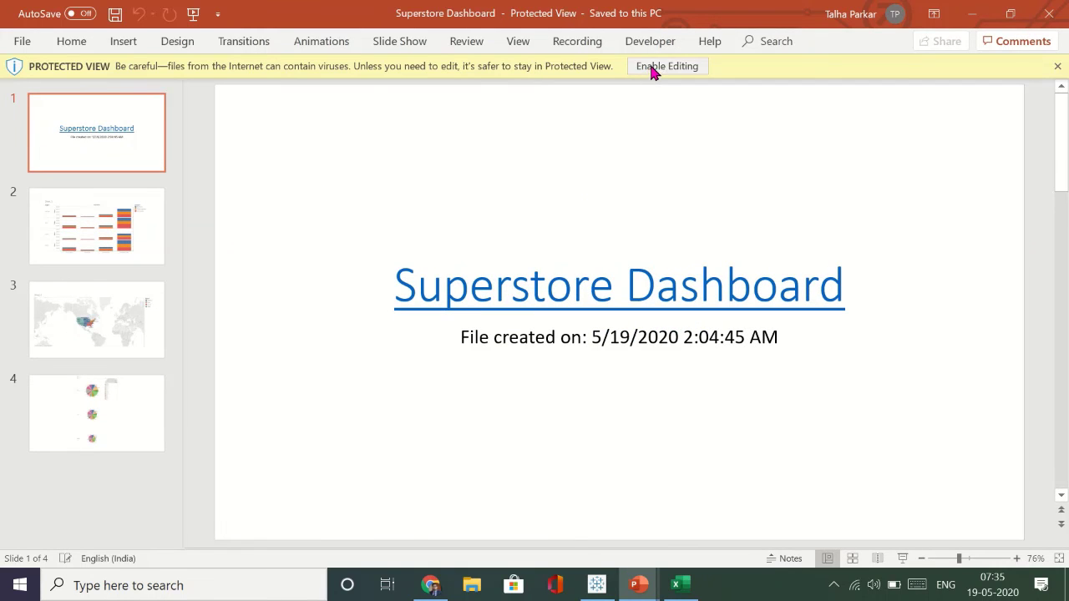
pyautogui.click(654, 71)
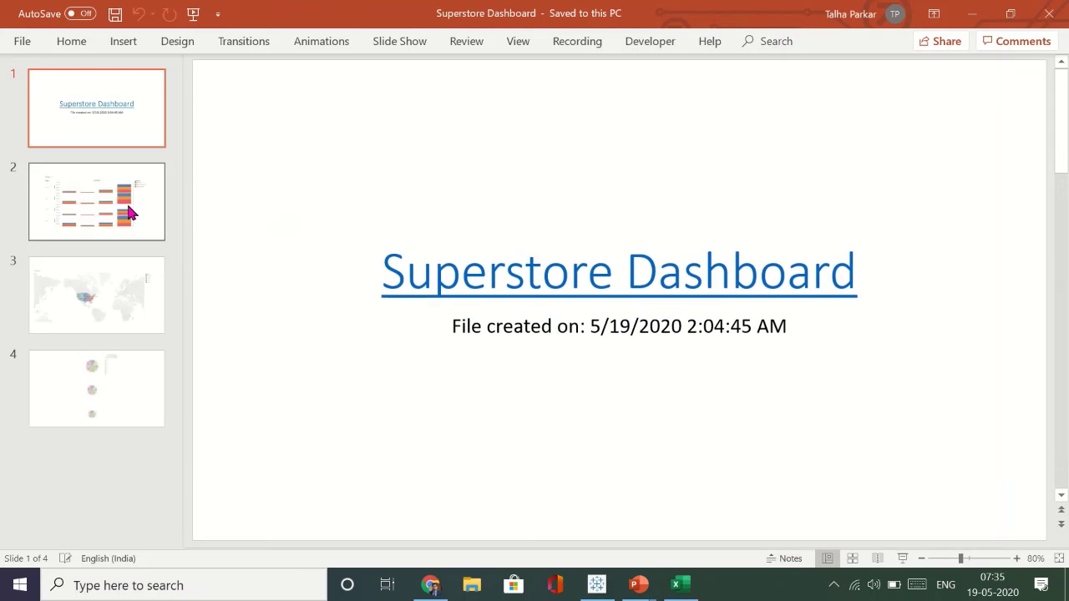
# Review the exported bar chart, map and pie chart slides in the presentation.
pyautogui.click(129, 213)
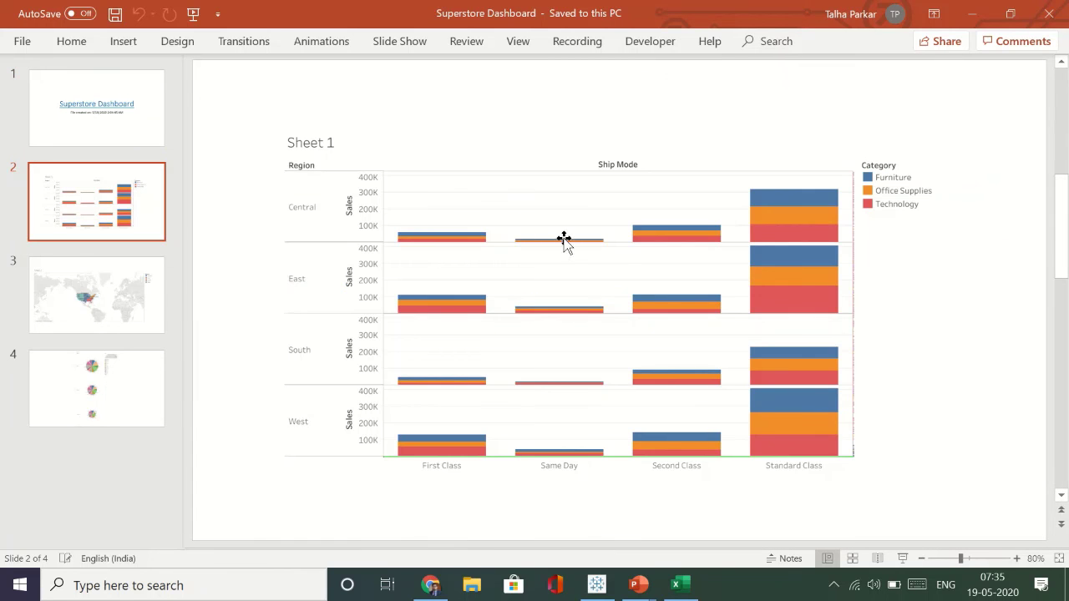
pyautogui.click(136, 277)
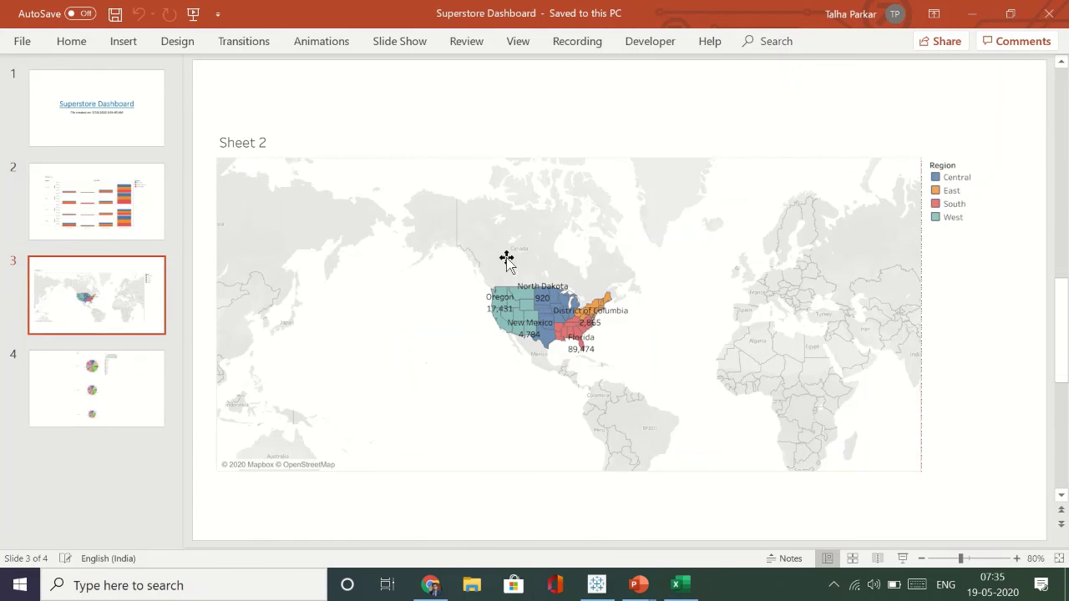
pyautogui.scroll(2, 489, 353)
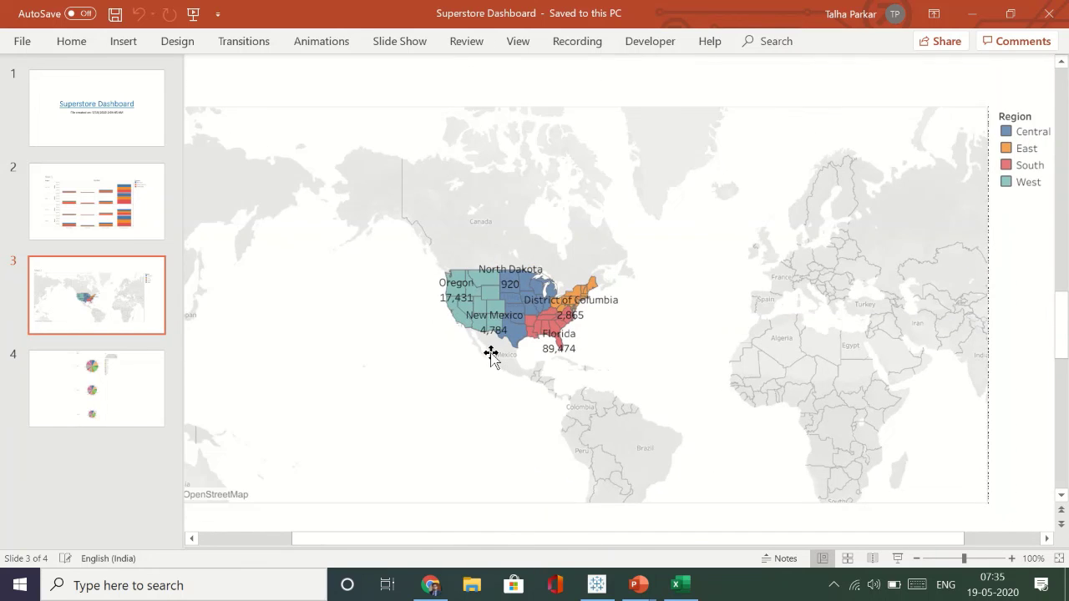
pyautogui.click(98, 389)
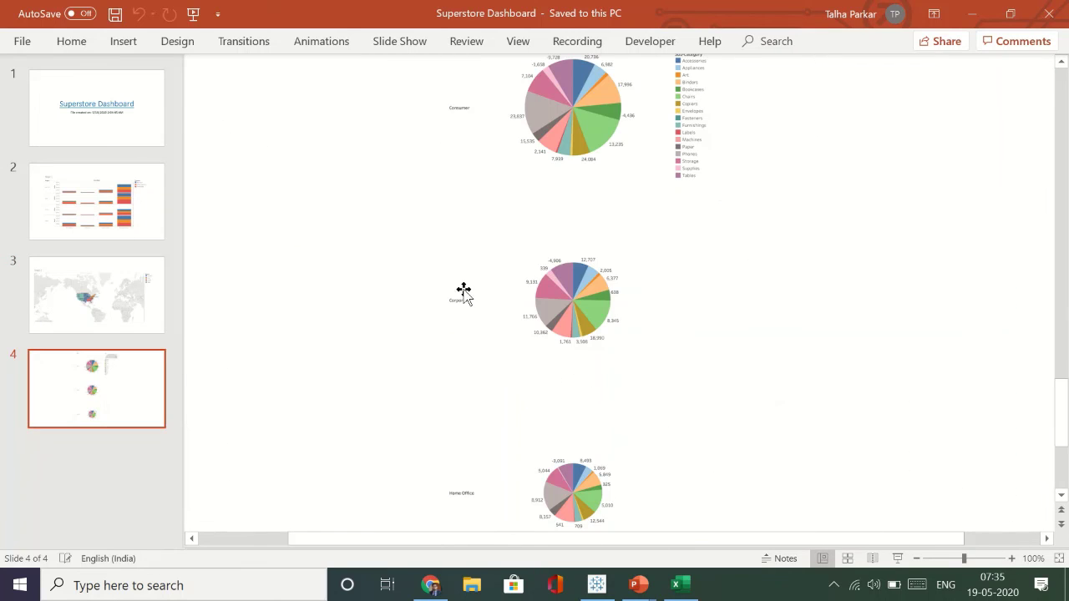
pyautogui.scroll(-1, 555, 346)
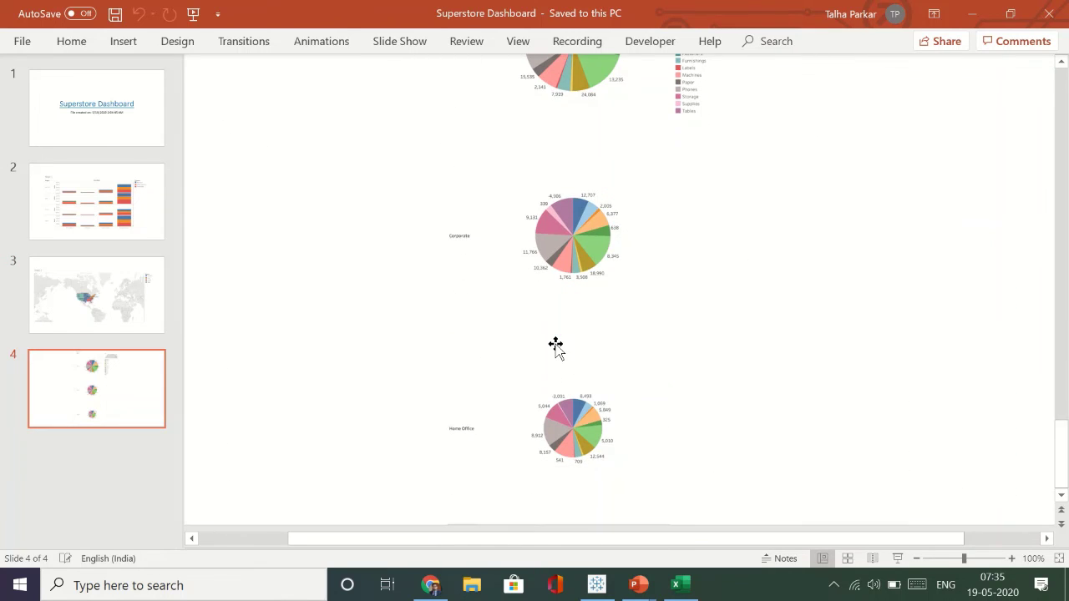
pyautogui.scroll(4, 555, 346)
pyautogui.click(86, 417)
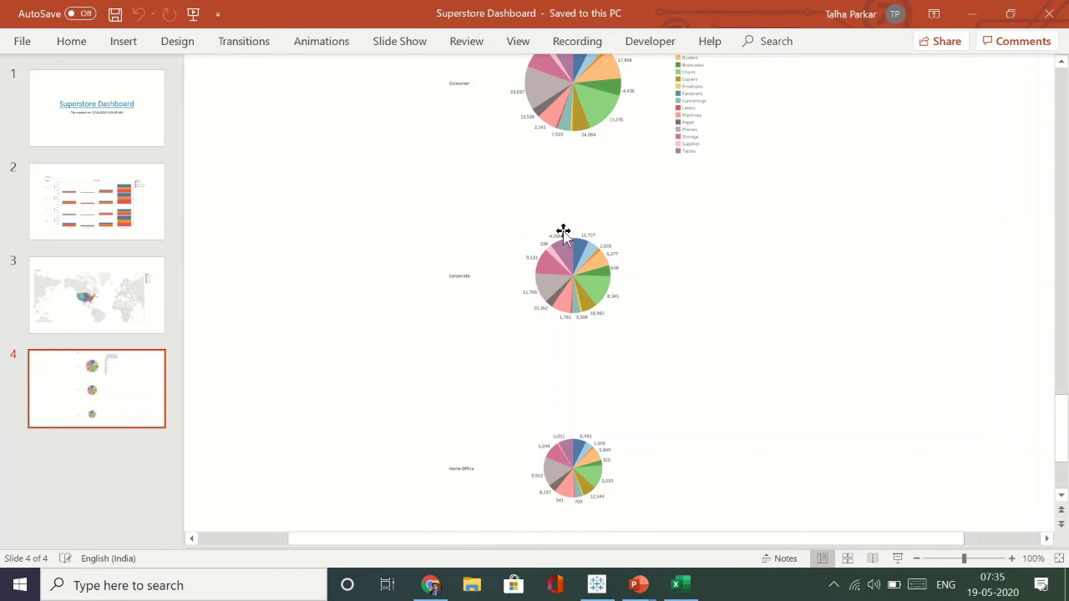
pyautogui.click(573, 269)
pyautogui.click(336, 289)
pyautogui.click(131, 286)
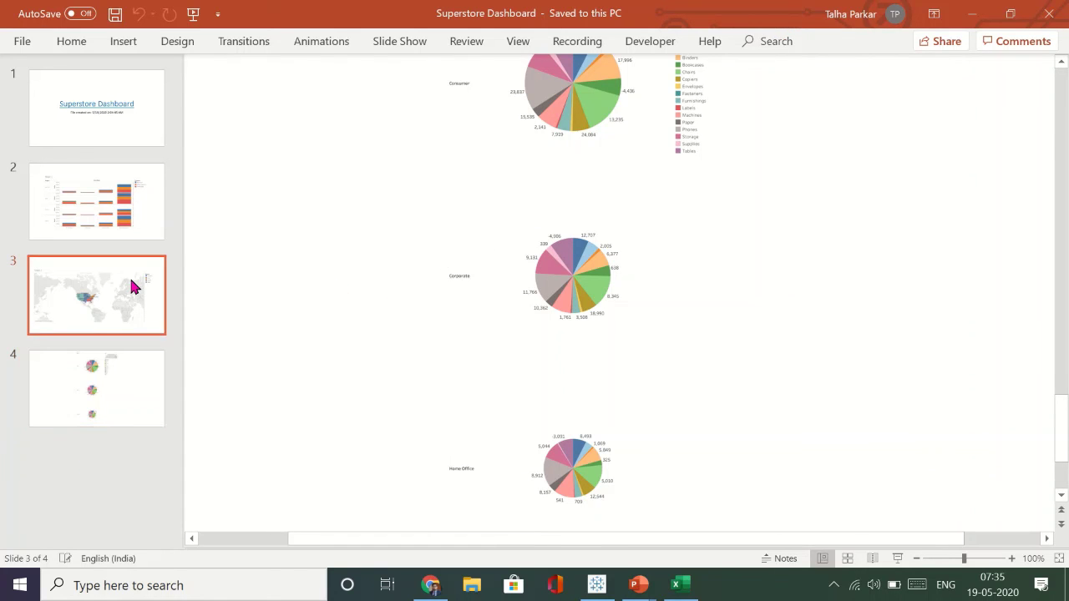
pyautogui.click(111, 217)
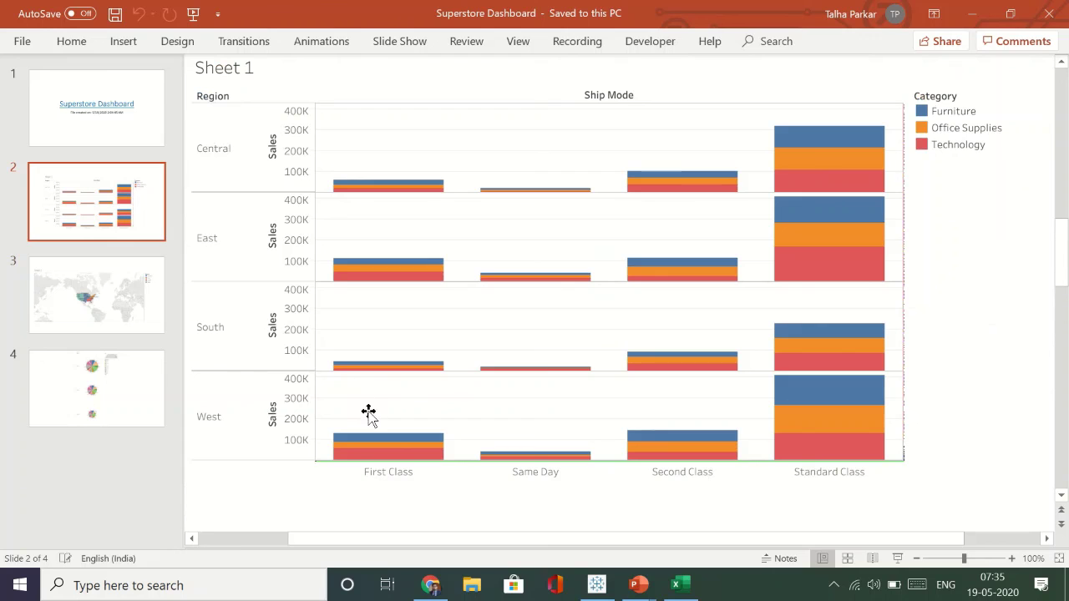
# Switch back to the published dashboard in Chrome and highlight the blue Standard Class segment of the South region in Sheet 1.
pyautogui.click(428, 584)
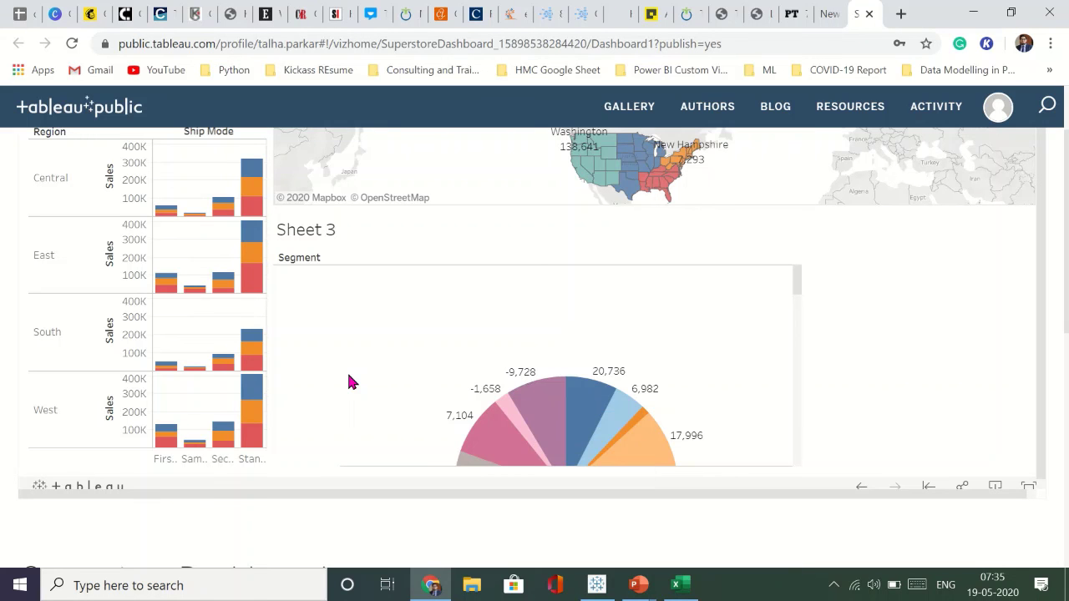
pyautogui.click(244, 339)
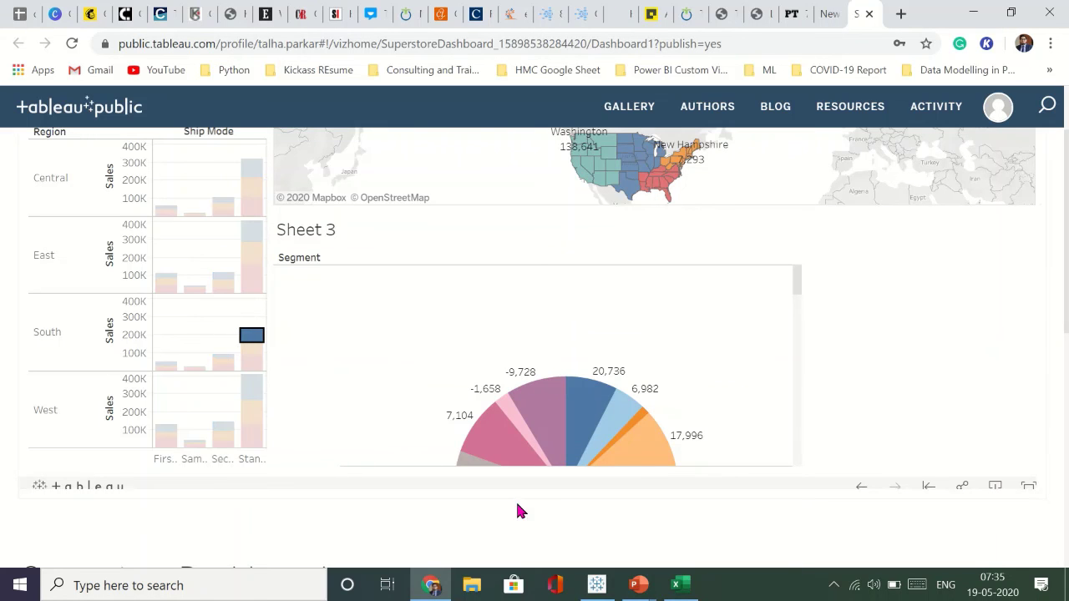